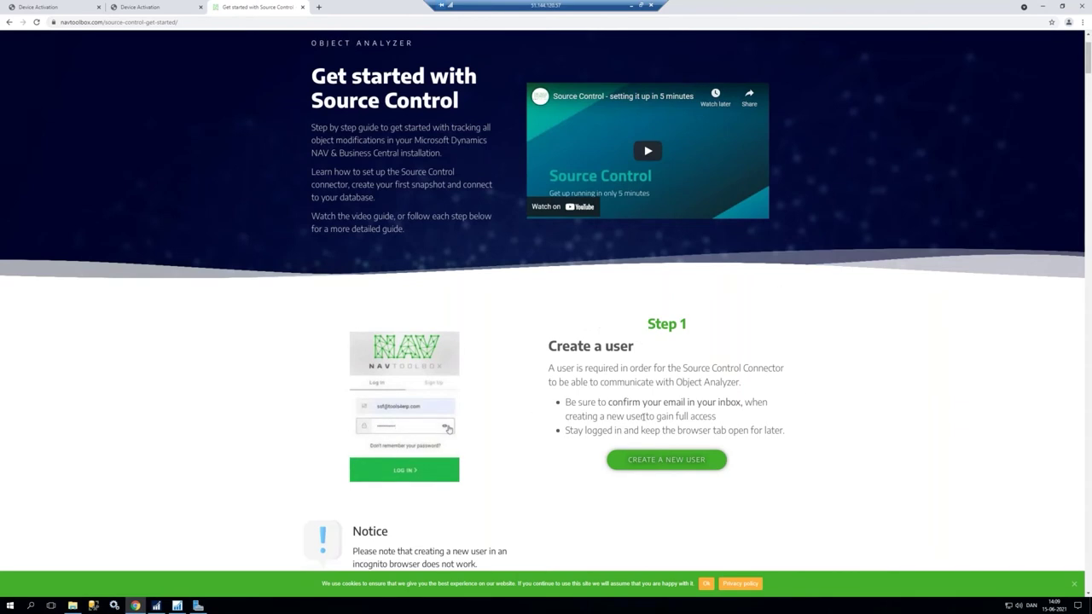
- Review the Source Control getting-started guide from creating a user to configuring the connector, accepting the cookie notice
scroll(646, 416, down, 3)
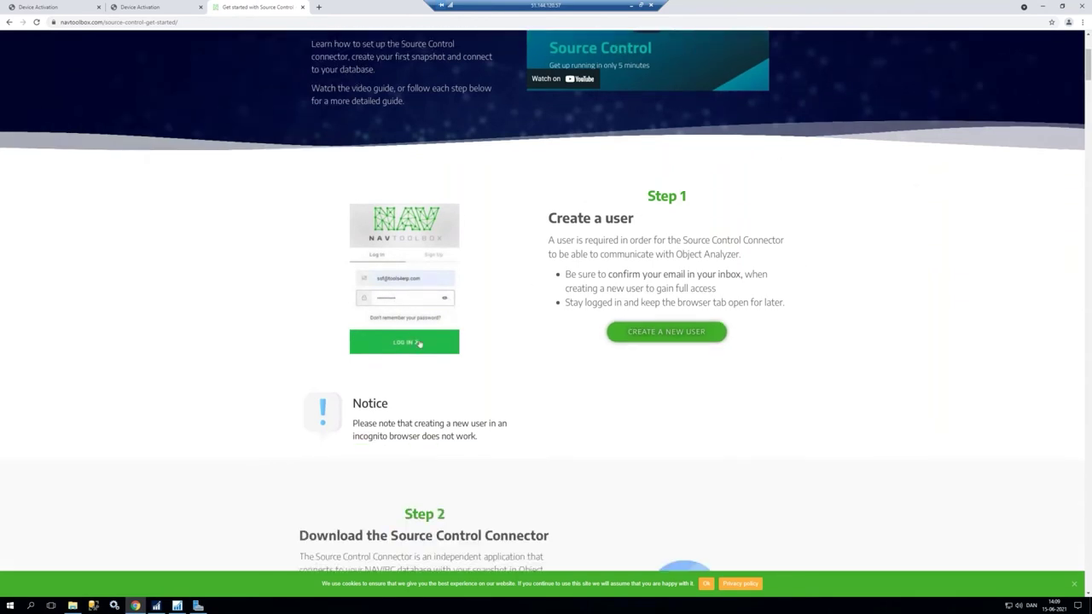
scroll(416, 302, down, 1)
scroll(416, 302, down, 3)
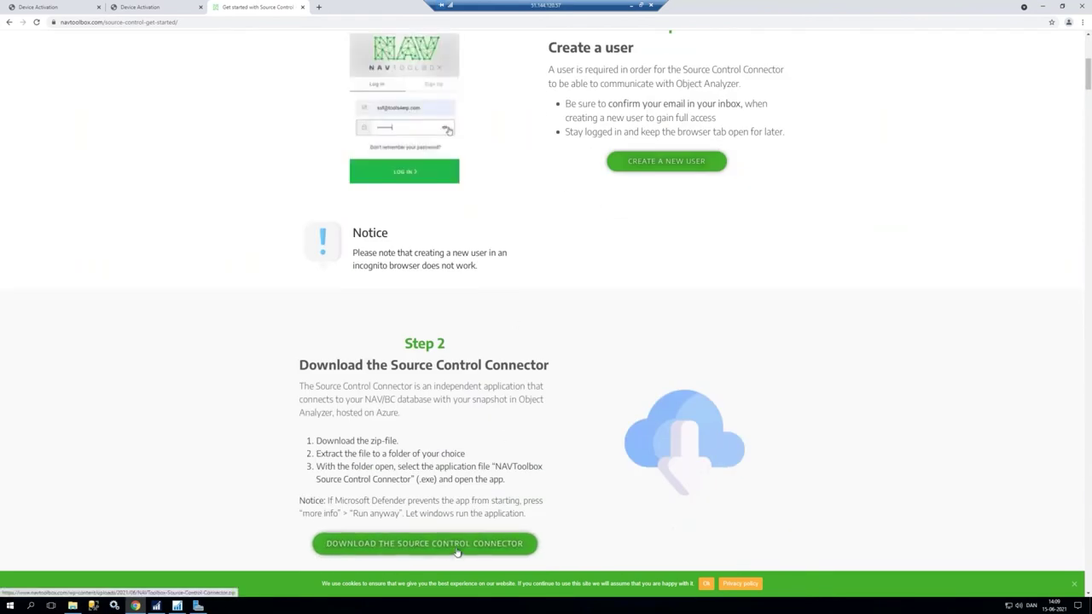
click(703, 586)
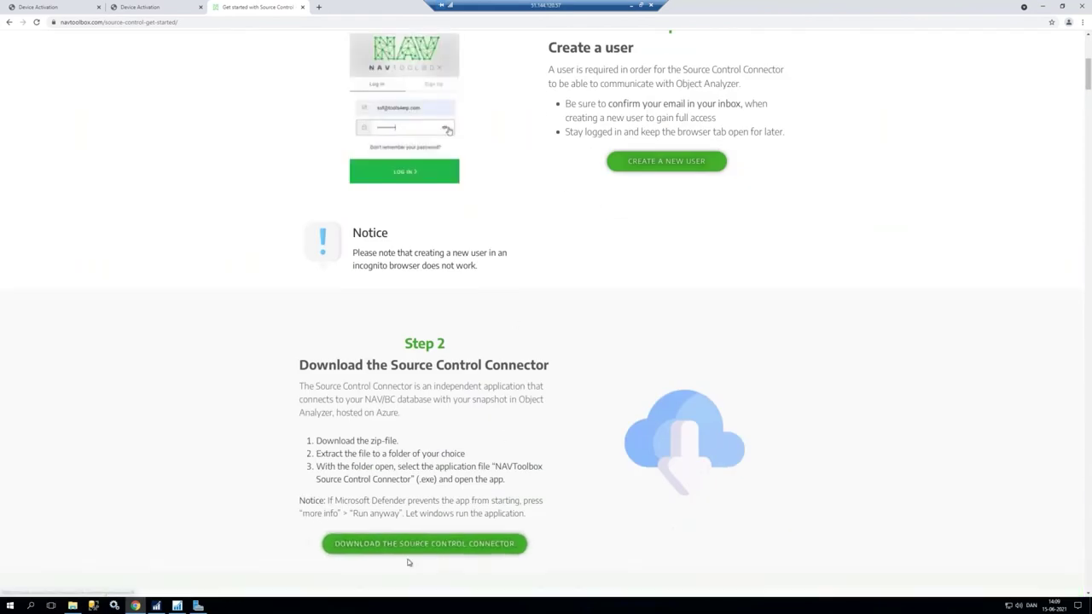
scroll(240, 529, down, 4)
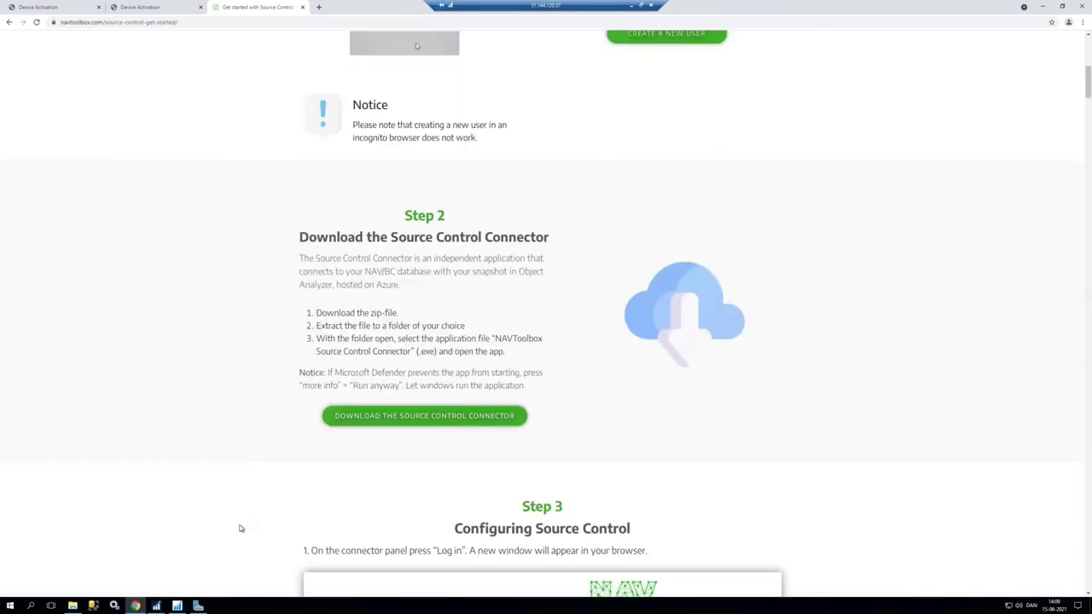
scroll(239, 528, down, 2)
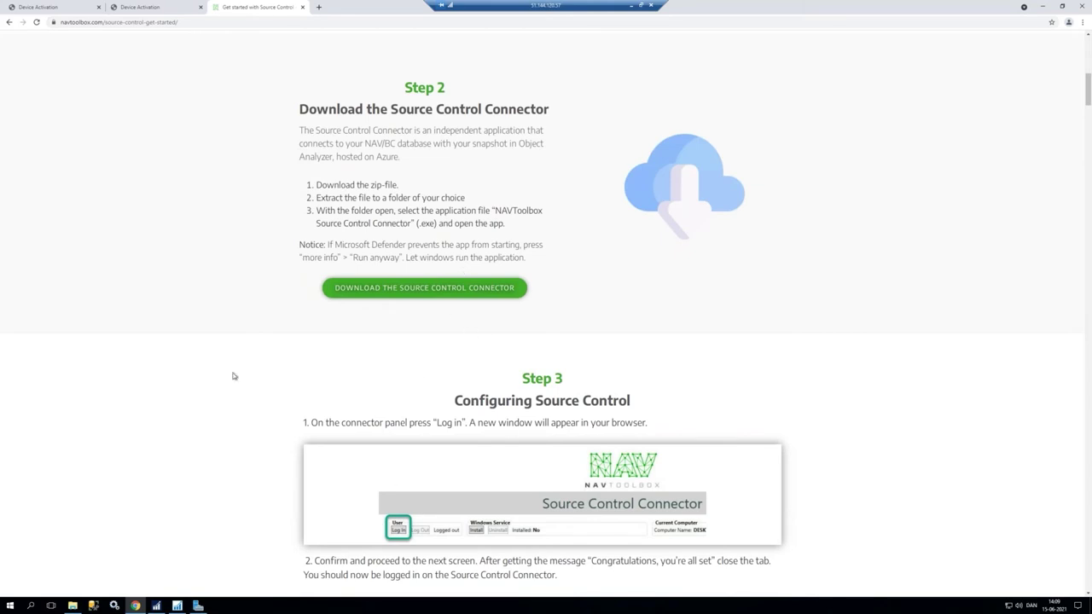
- Launch the Source Control Connector application from the OA Source Control Connector 2021-03-24 folder inside the Software folder
mouse_move(73, 605)
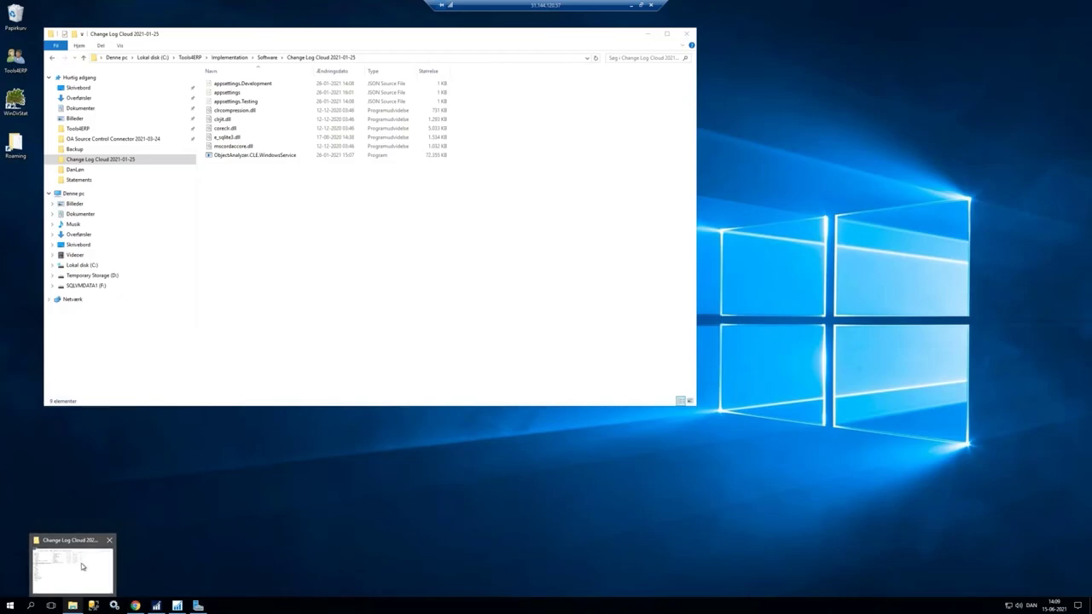
click(81, 565)
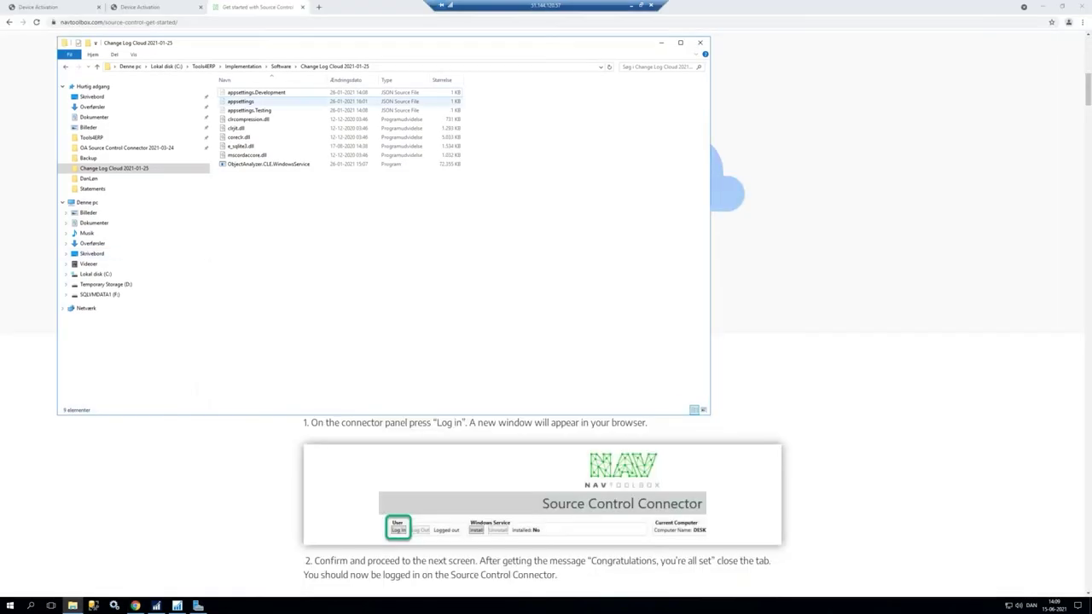
click(1043, 7)
drag(435, 48, 512, 122)
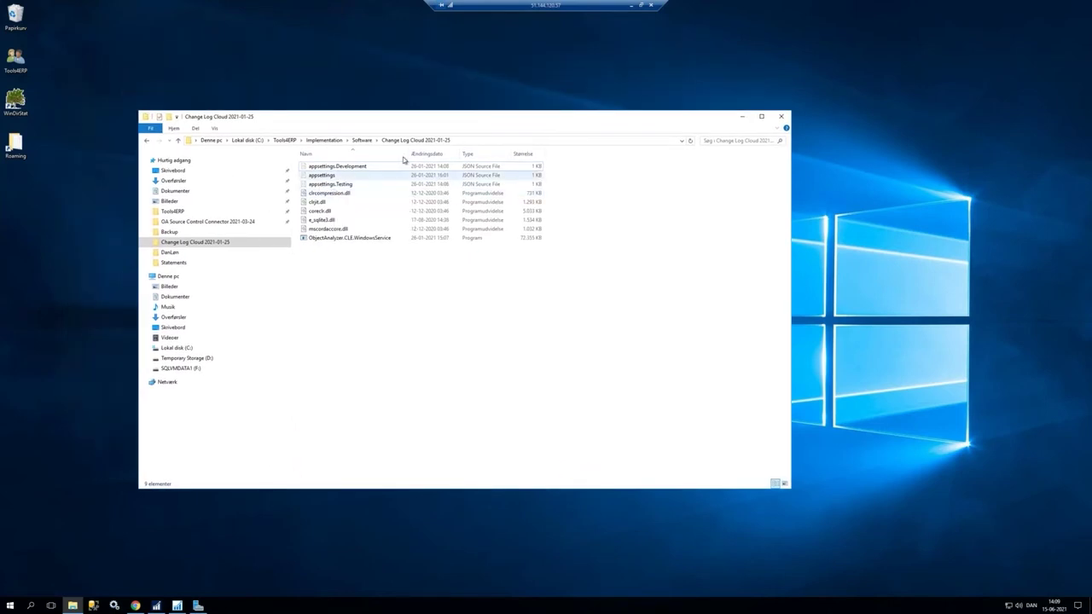
click(362, 140)
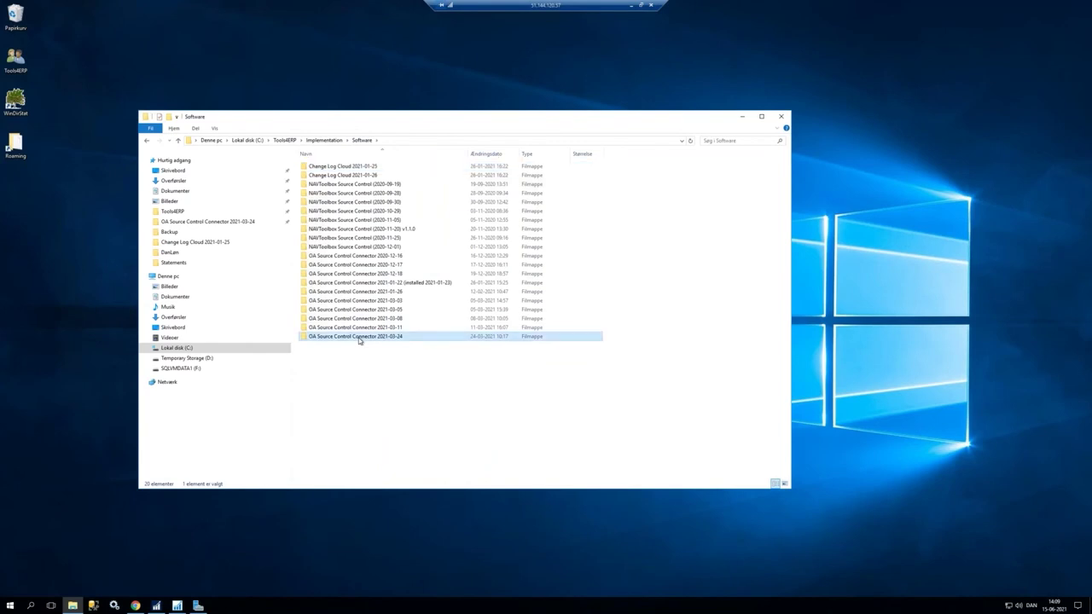
double_click(359, 336)
click(365, 231)
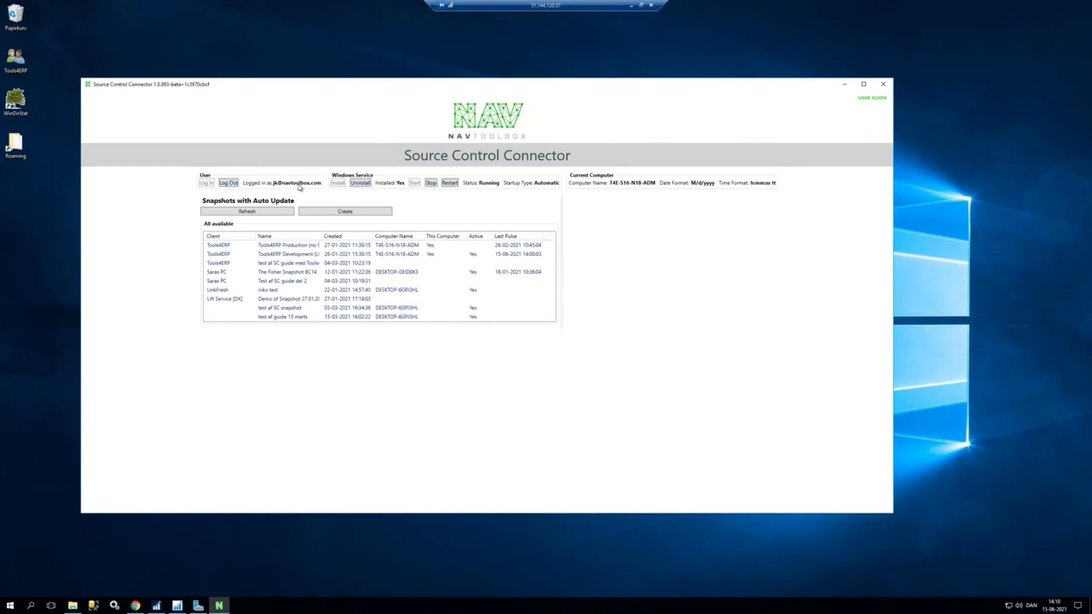
- Stop and uninstall the connector's Windows service
click(432, 184)
click(361, 183)
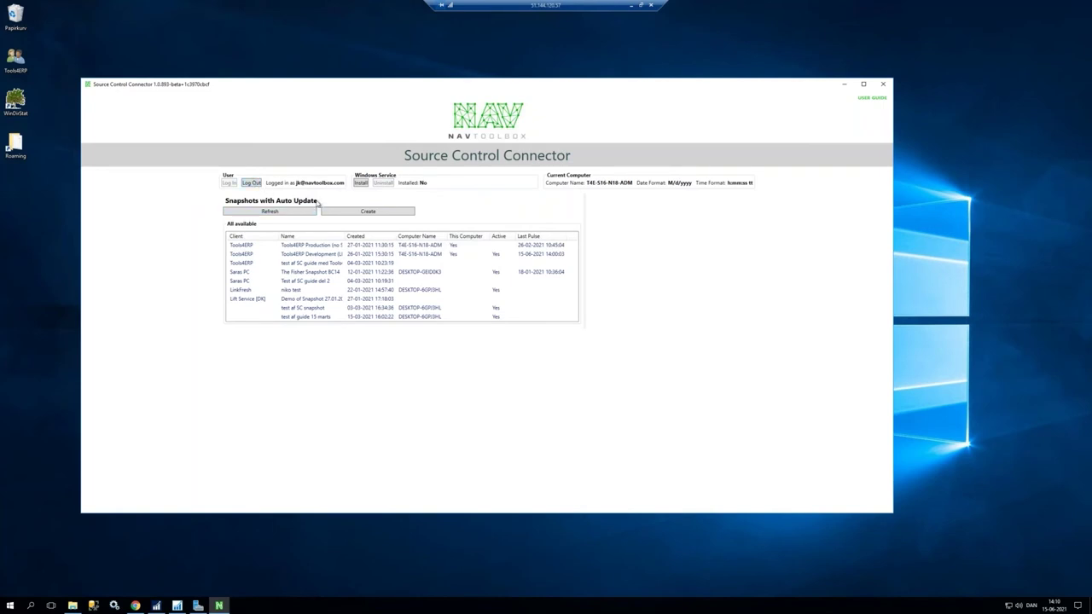
- Begin a new auto-update snapshot with product version 10.00 (Dynamics NAV 2017) and country version FR, without choosing a client
click(278, 214)
click(369, 212)
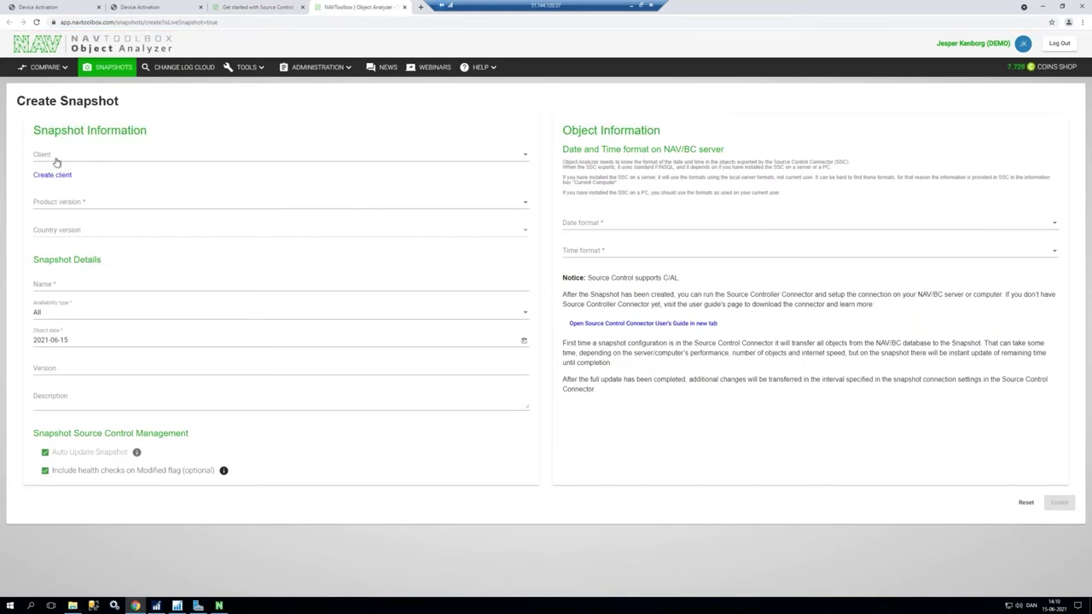
click(56, 159)
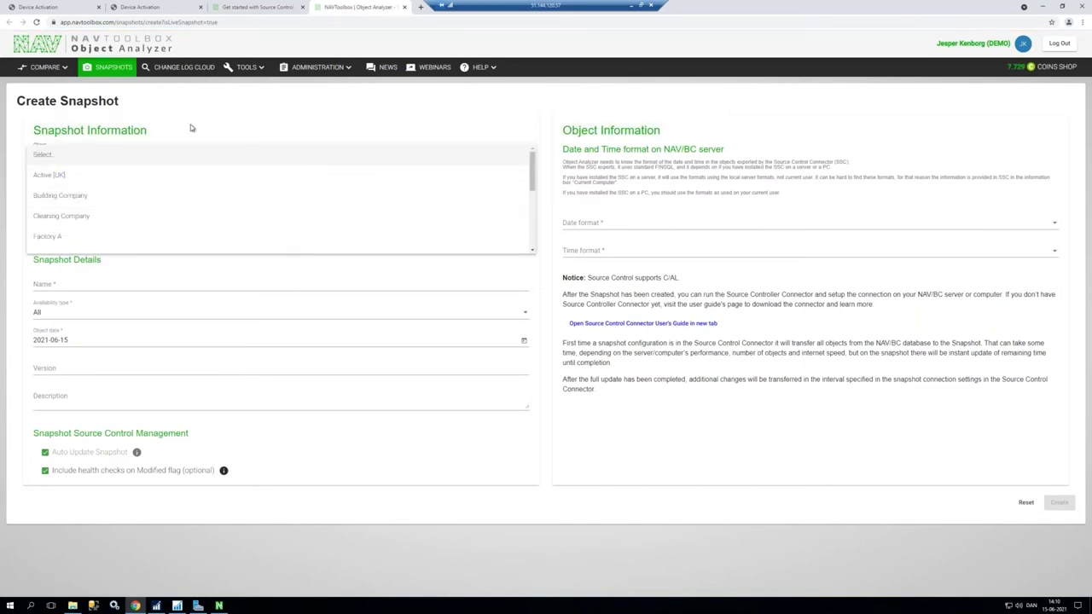
click(202, 97)
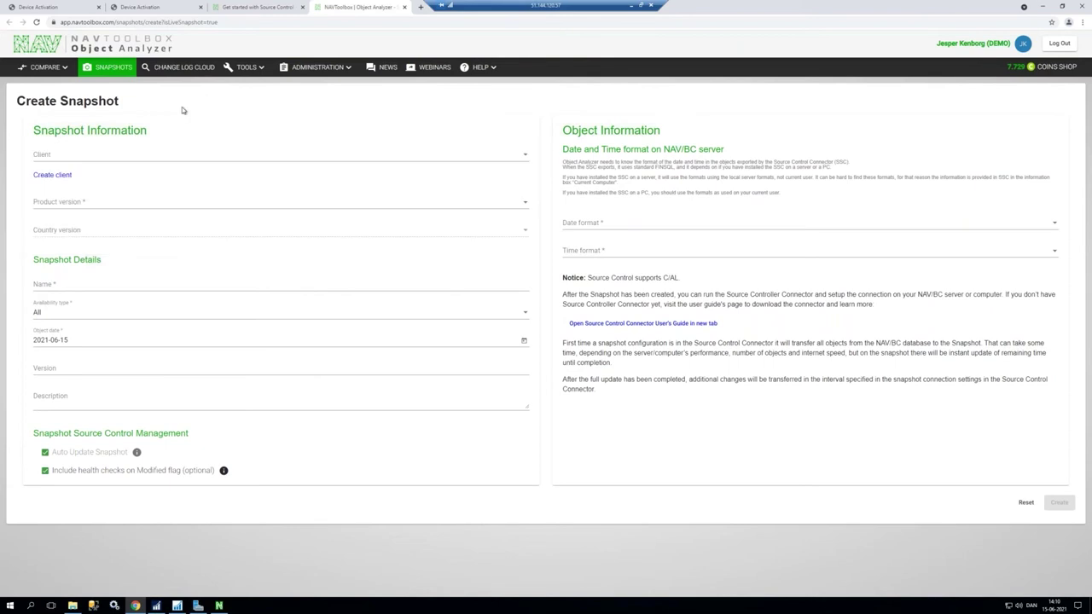
click(66, 204)
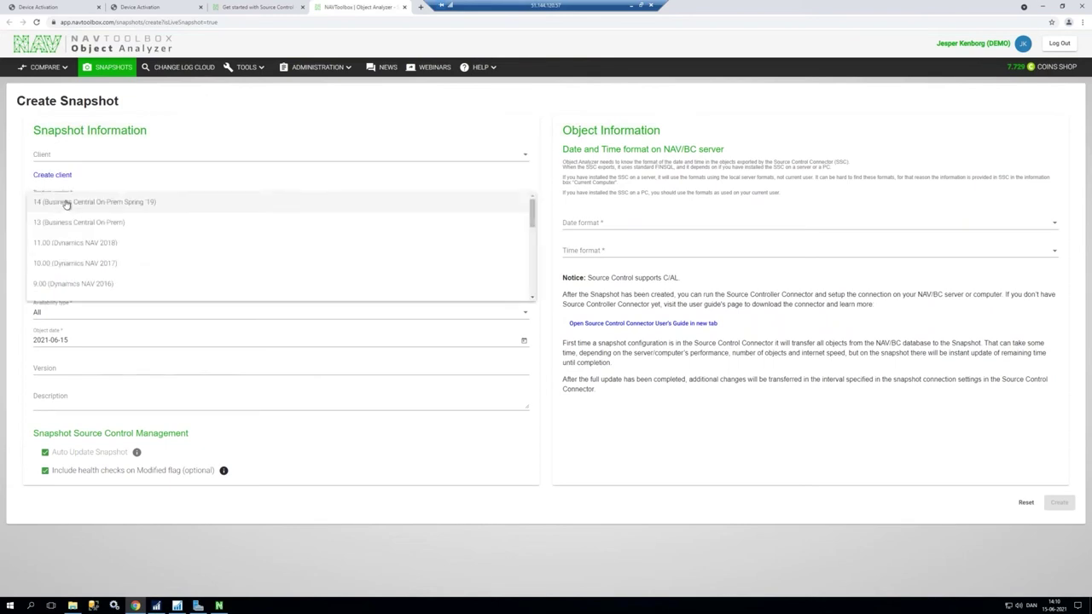
click(75, 266)
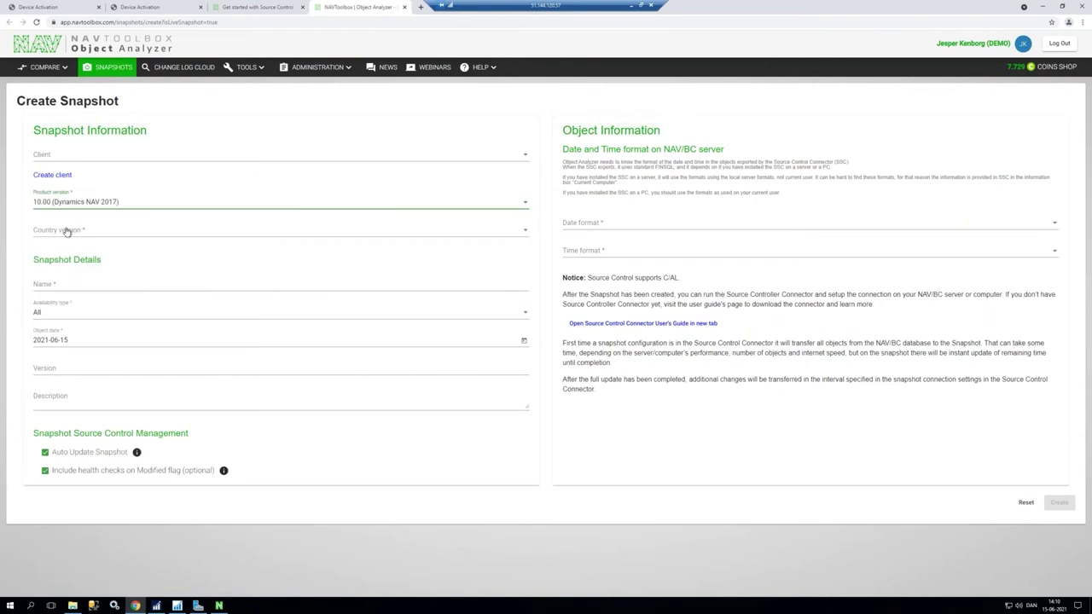
click(66, 231)
scroll(75, 314, down, 2)
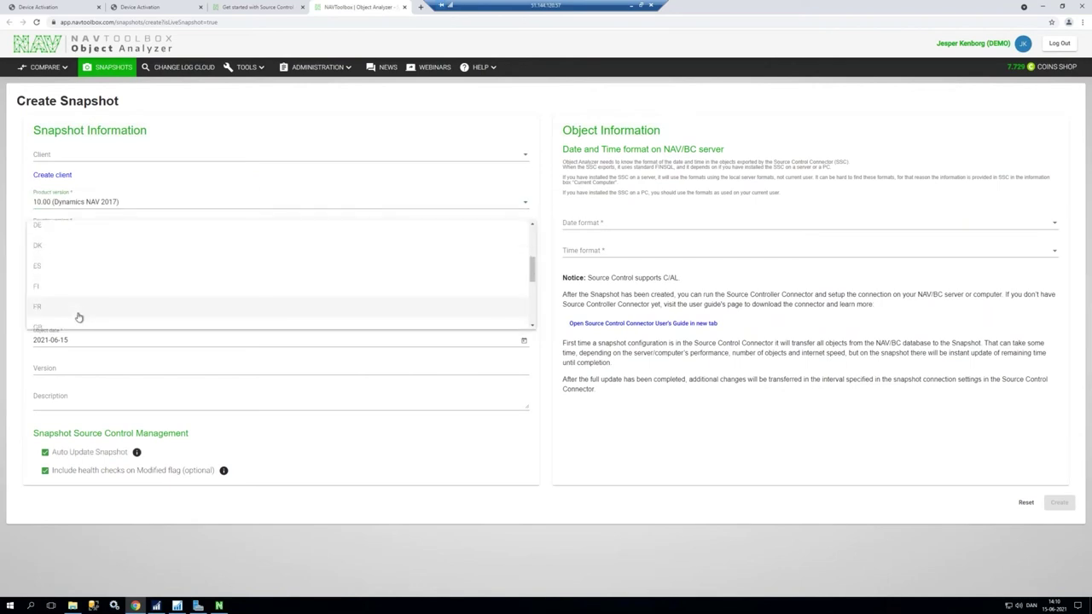
click(71, 309)
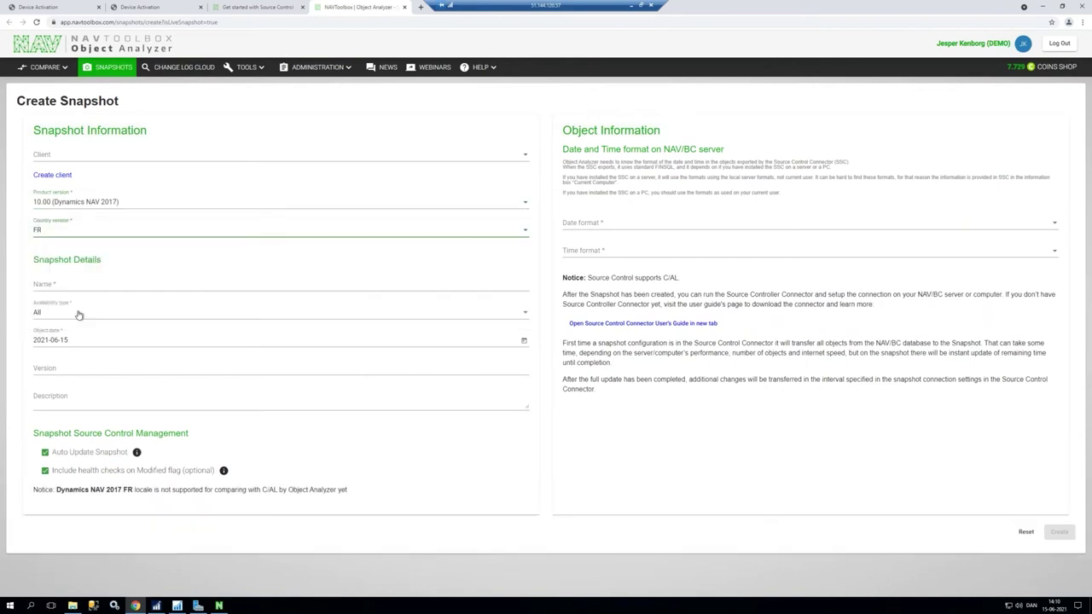
- Name the snapshot "TEST in webinar xxx" and keep its availability type at All
click(61, 284)
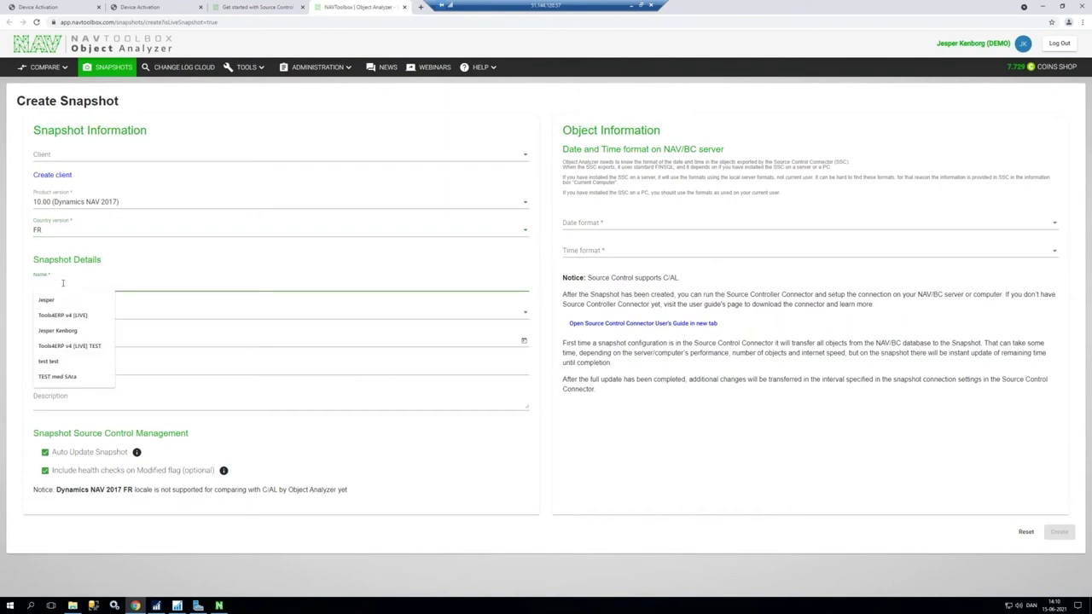
text(TEST in webinar xxx)
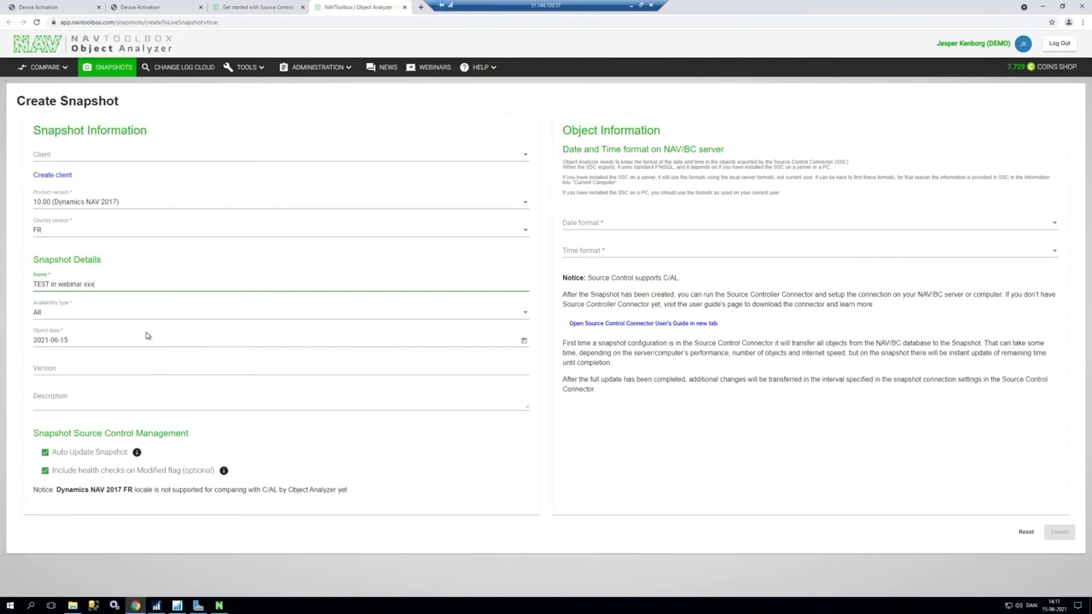
click(55, 317)
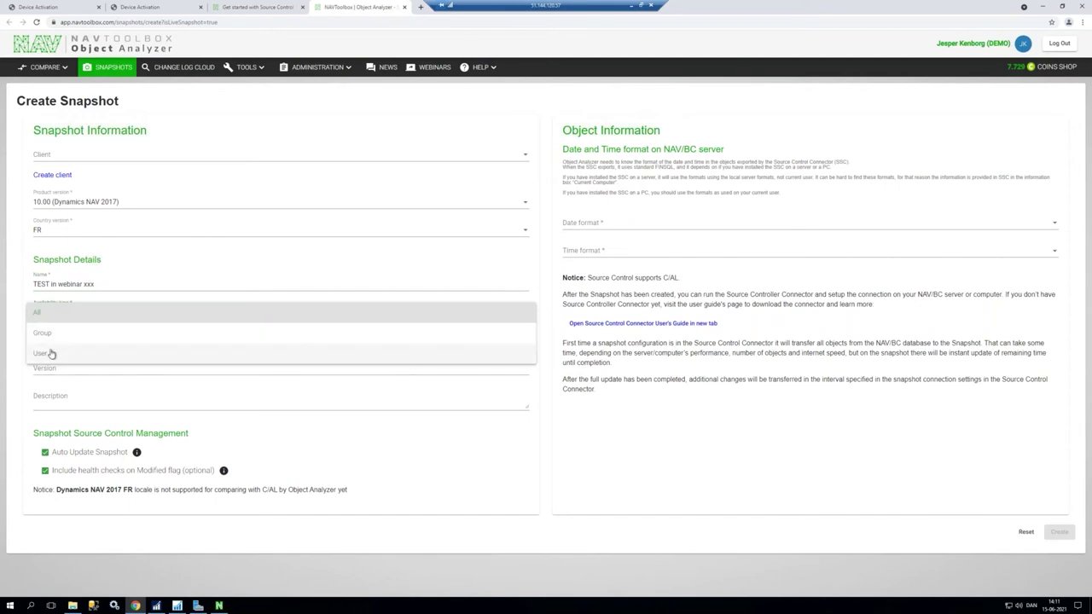
click(53, 320)
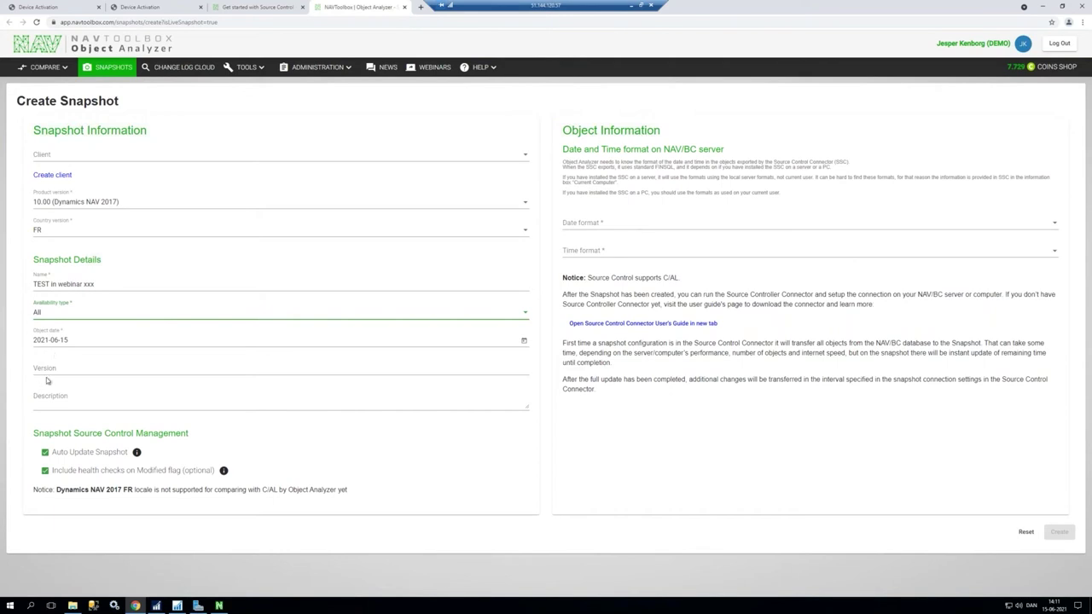
- Set the snapshot's version to LIVE and its description to "My first snapshot with"
click(47, 376)
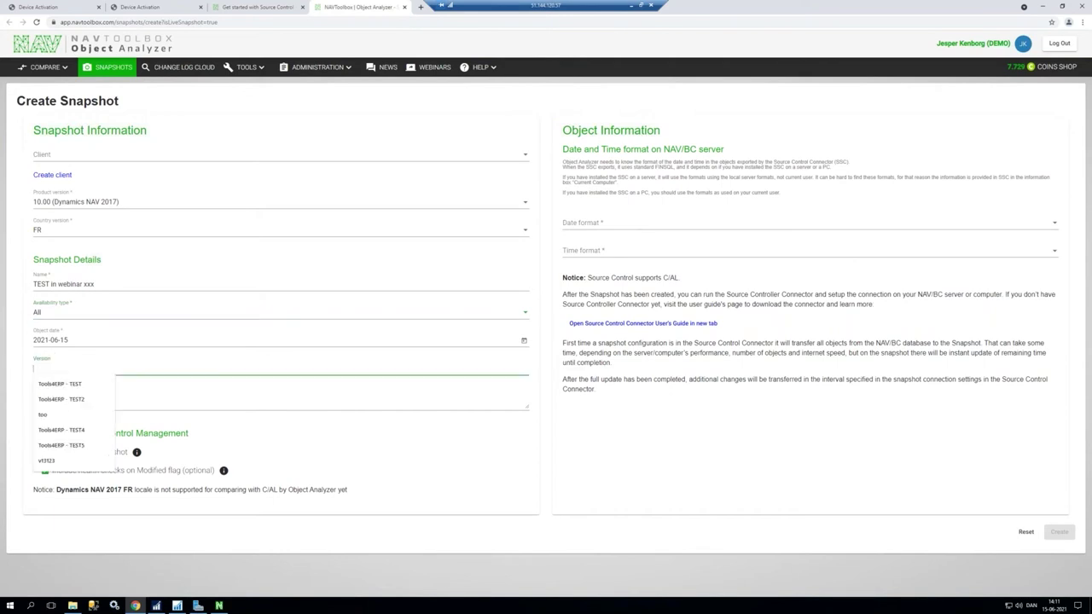
text(LIVE)
click(256, 398)
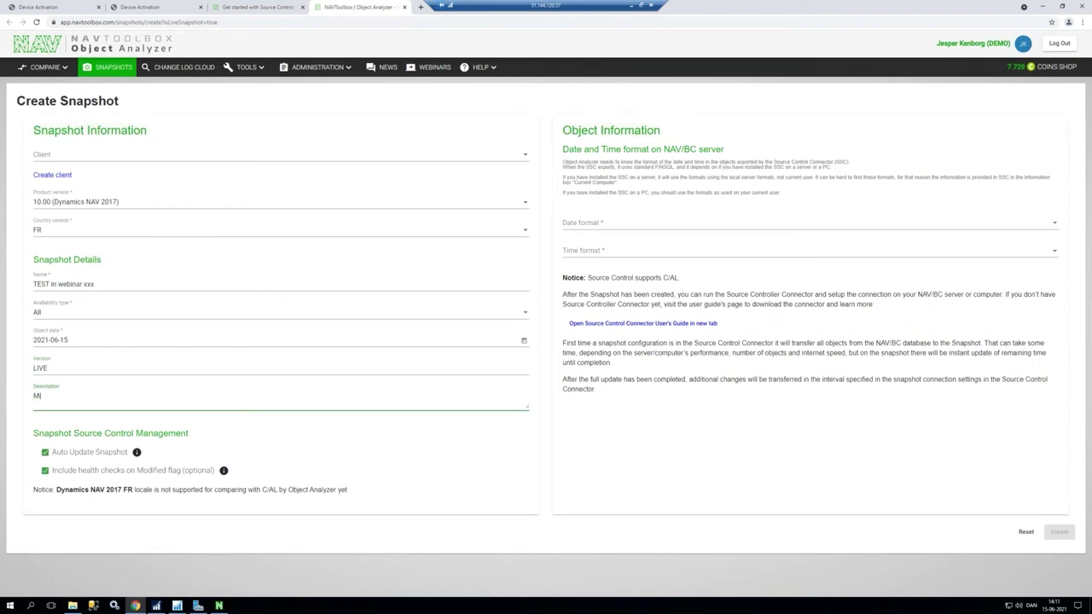
text(My first )
text(snapshot wiht source)
- Switch to the Source Control Connector and check the current computer's date and time formats, then return to the snapshot form
click(220, 602)
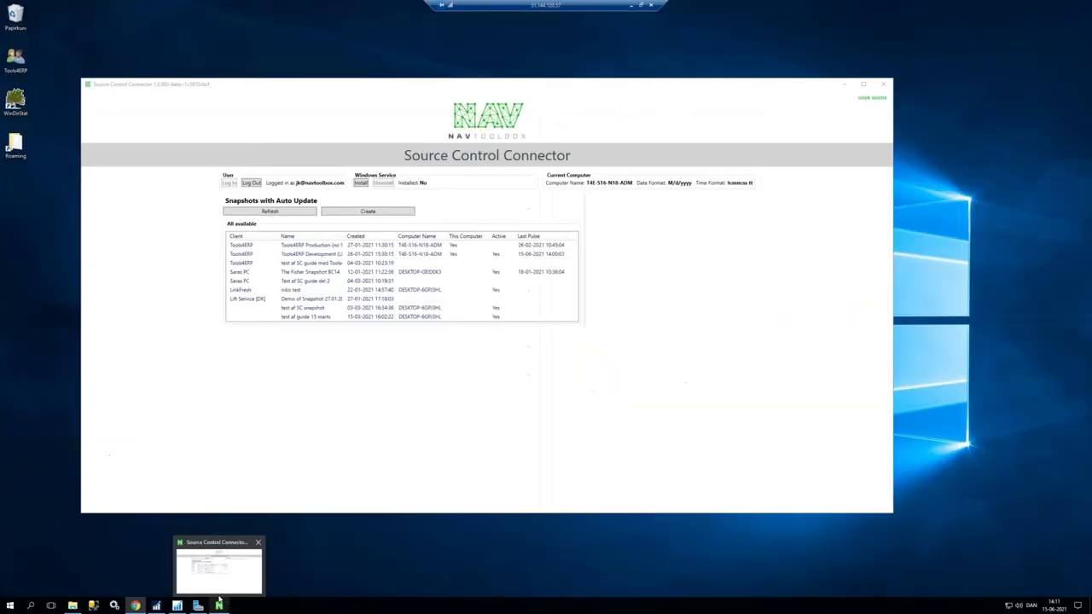
click(219, 567)
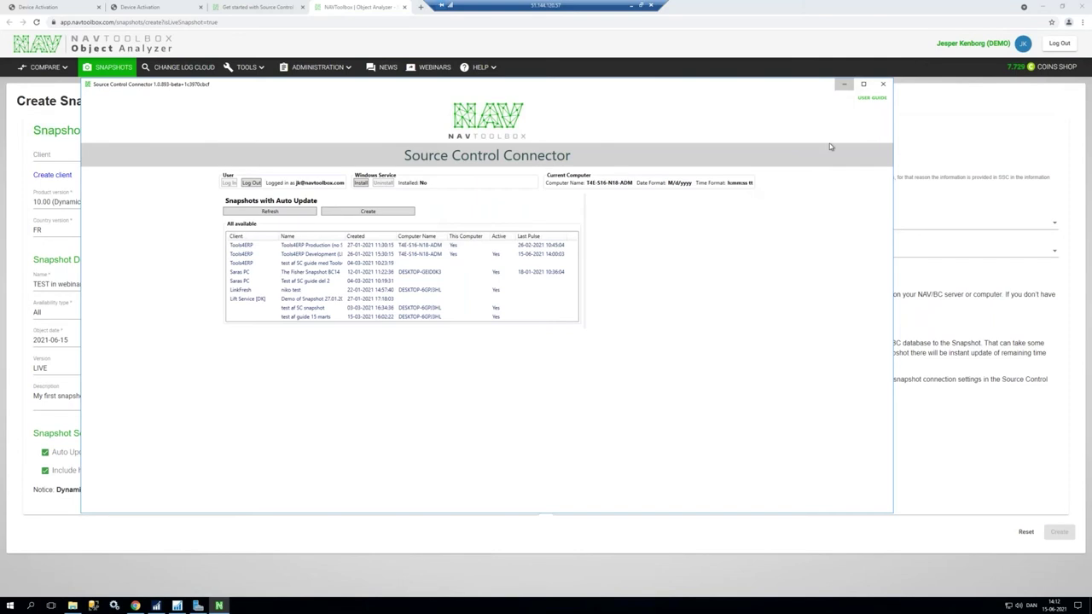
click(844, 83)
- Set the date format to dd/mm/yy and the time format to hh:mm:ss tt (12), and create the snapshot
click(788, 232)
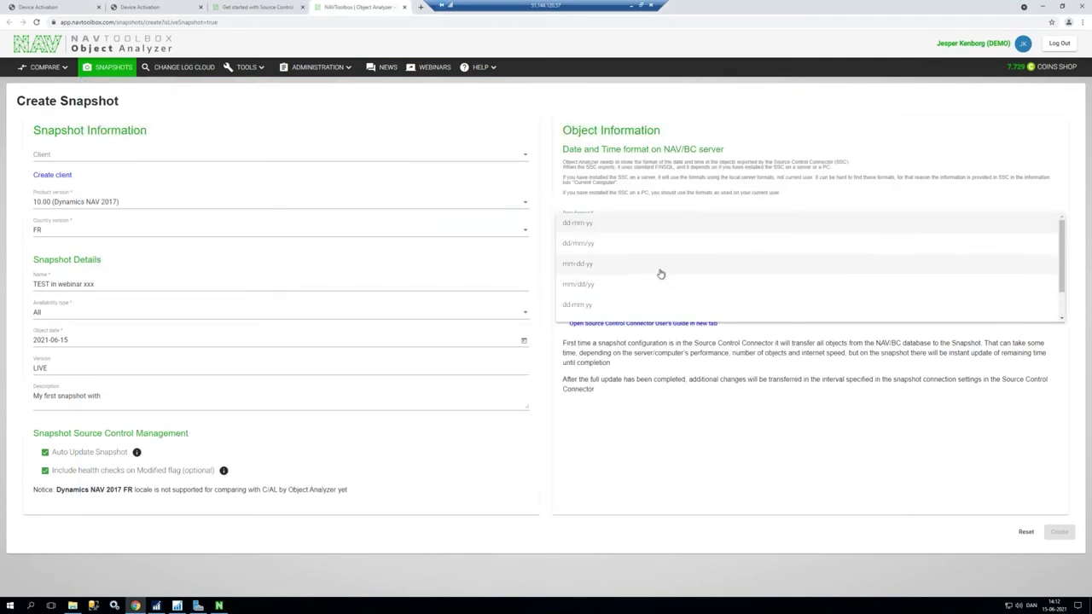
click(625, 253)
click(625, 255)
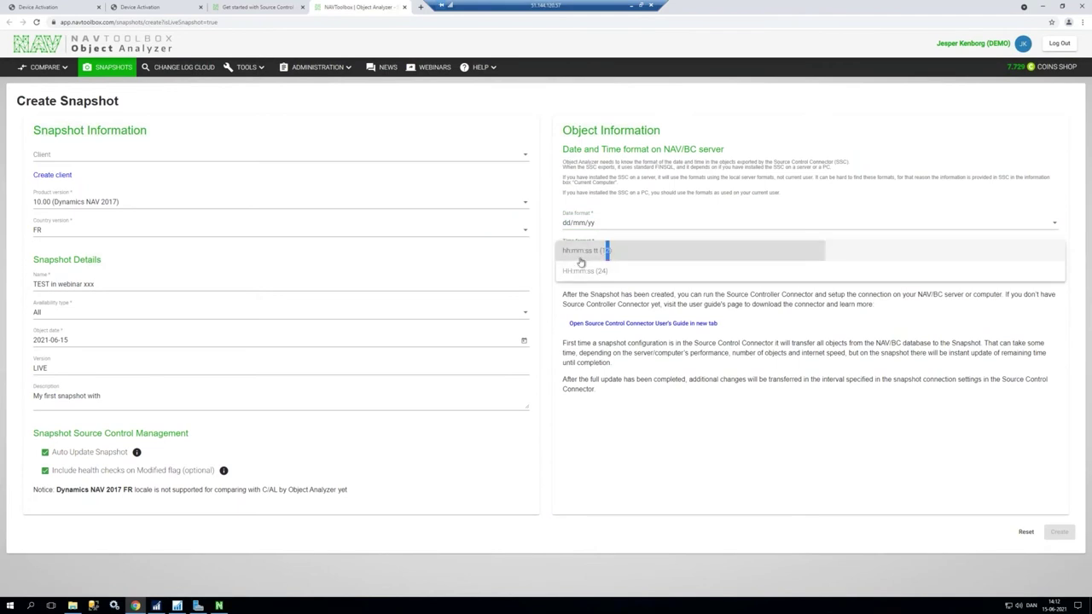
click(580, 256)
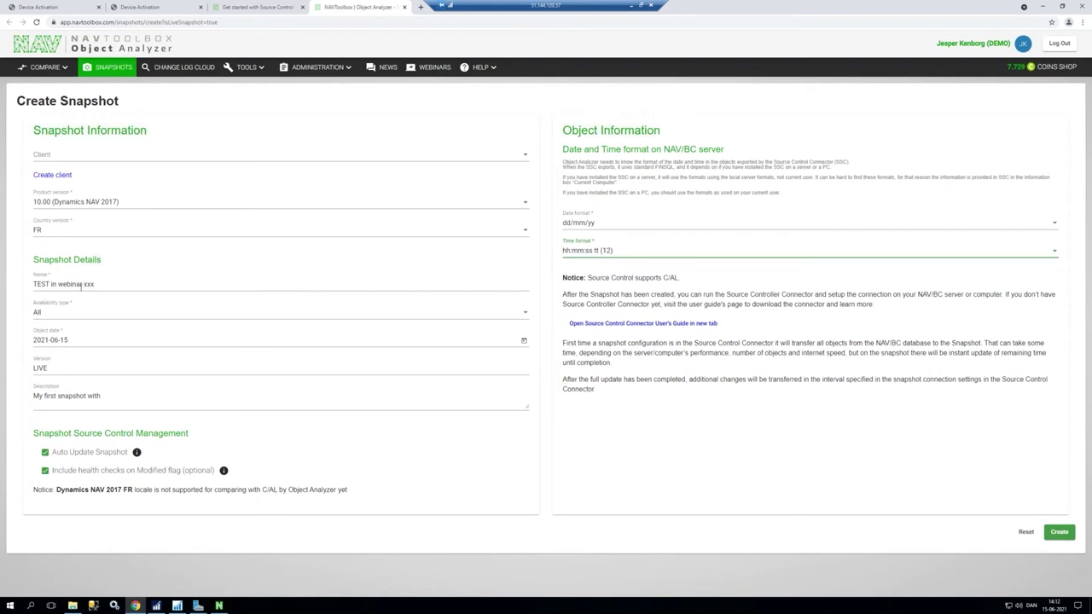
click(1060, 531)
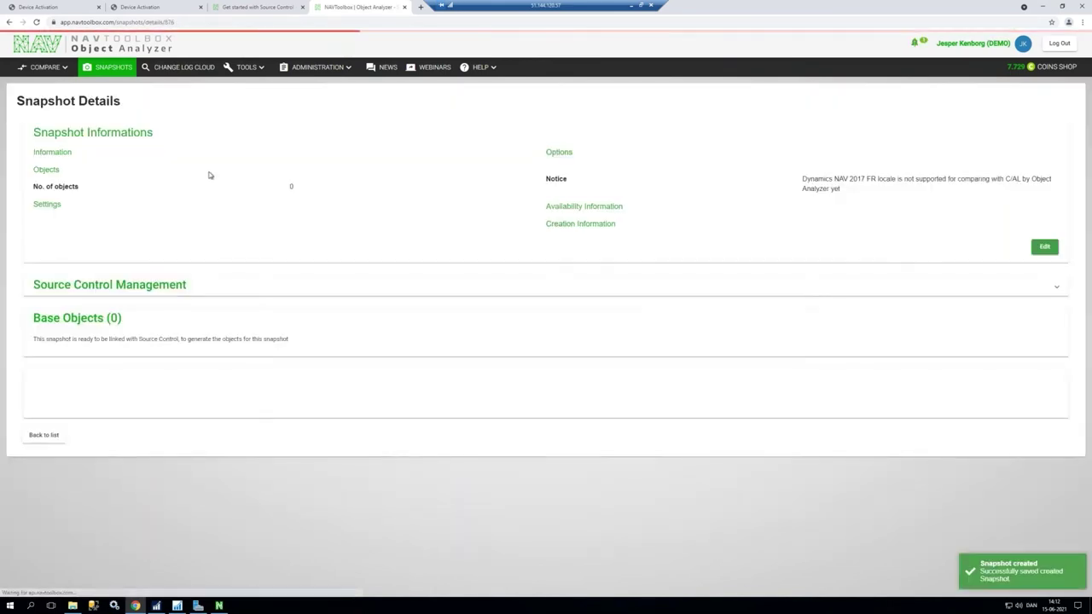
- Refresh the snapshot list in the Source Control Connector and open the configuration of "TEST in webinar xxx"
click(220, 606)
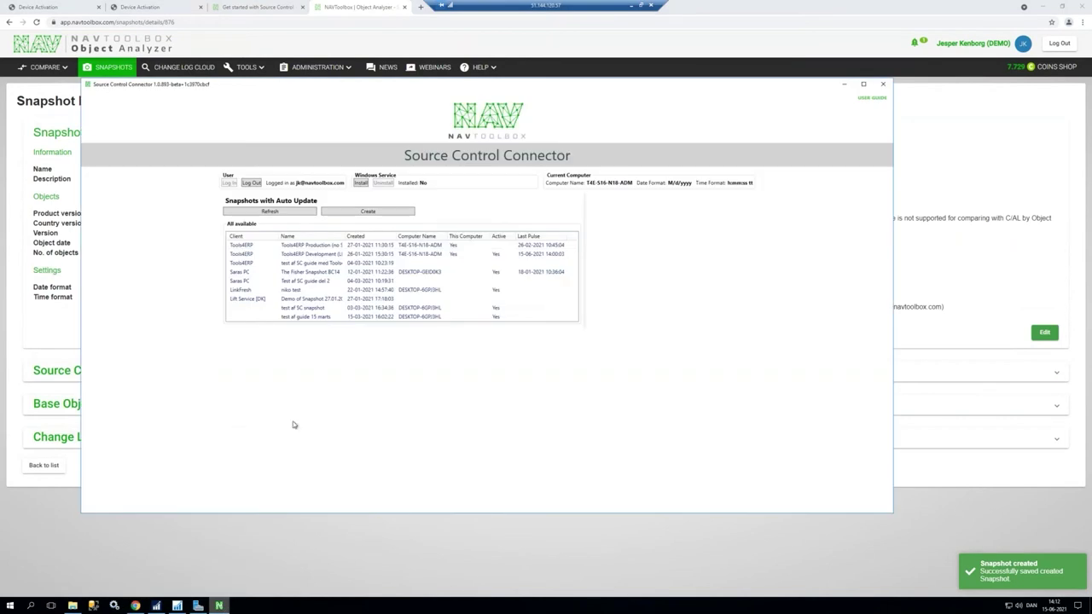
click(270, 211)
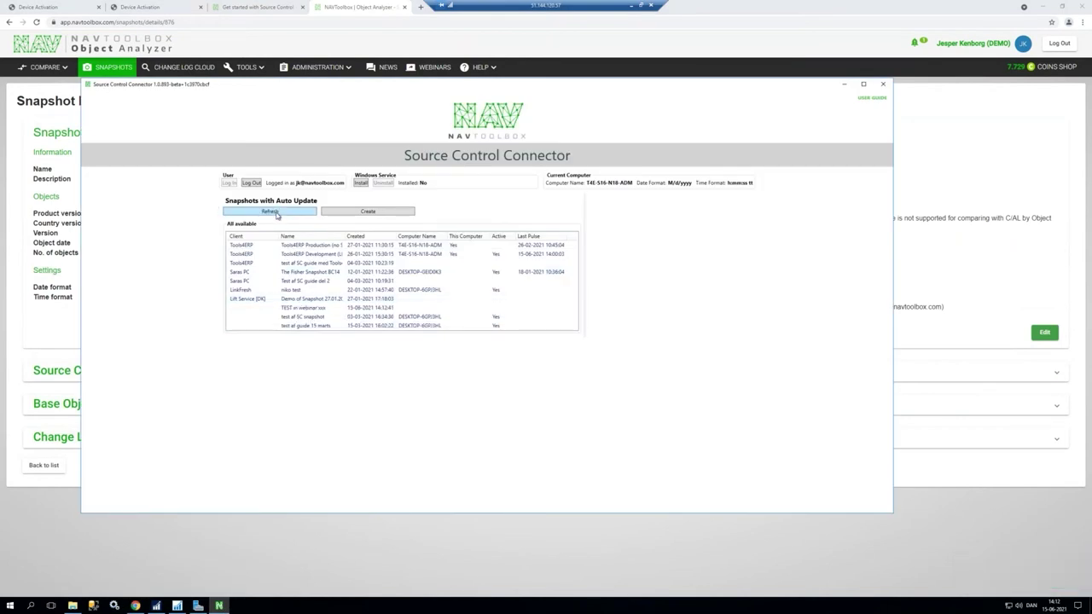
click(319, 312)
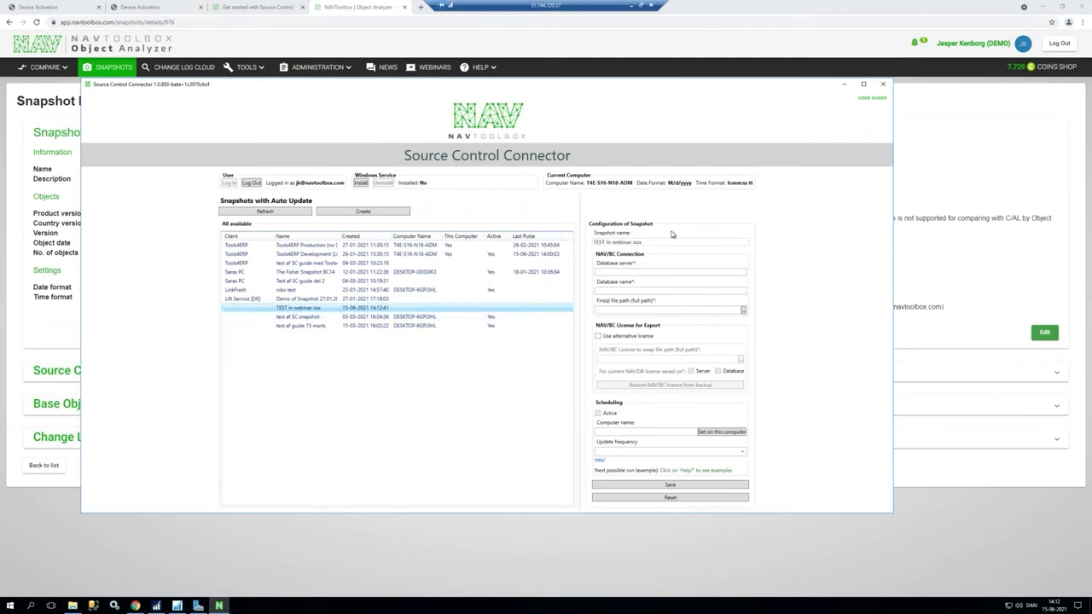
- Look up the database server and database name in the Dynamics NAV Development Environment's database information, and return to the Source Control Connector
click(646, 271)
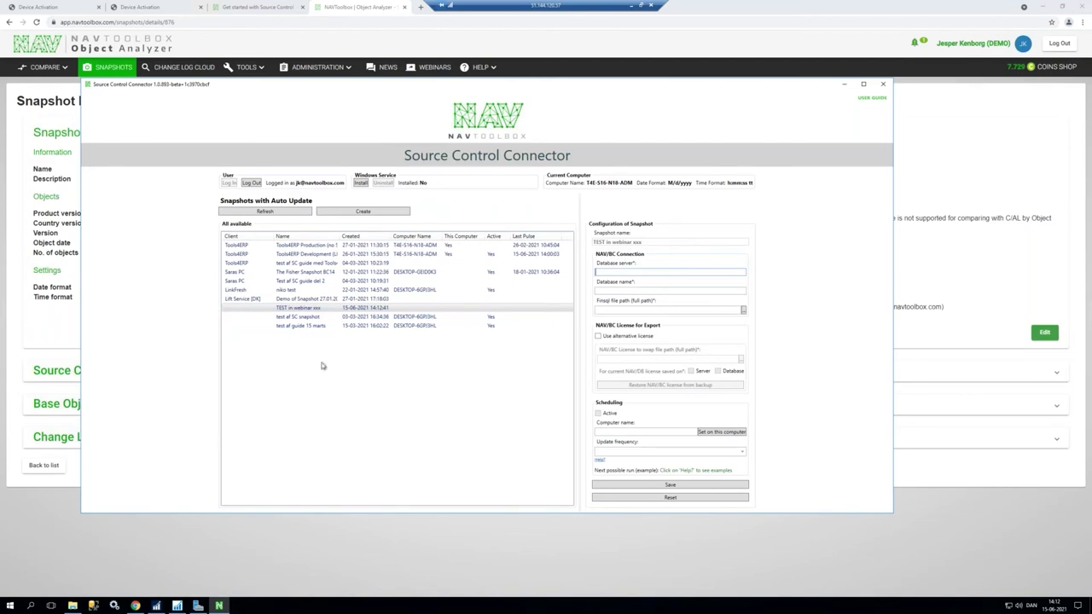
mouse_move(178, 605)
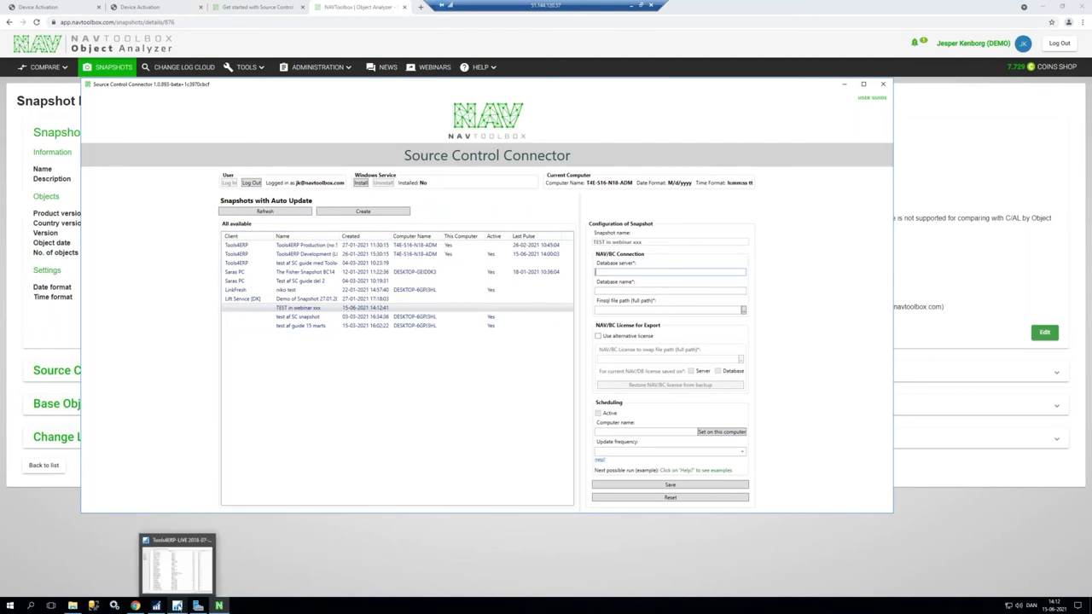
click(177, 579)
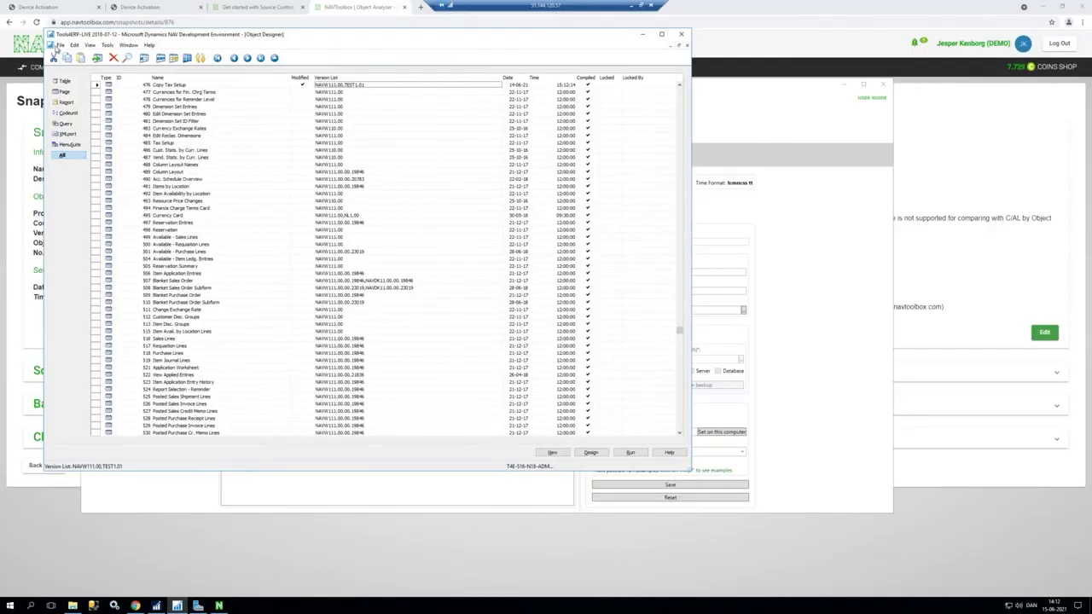
click(60, 44)
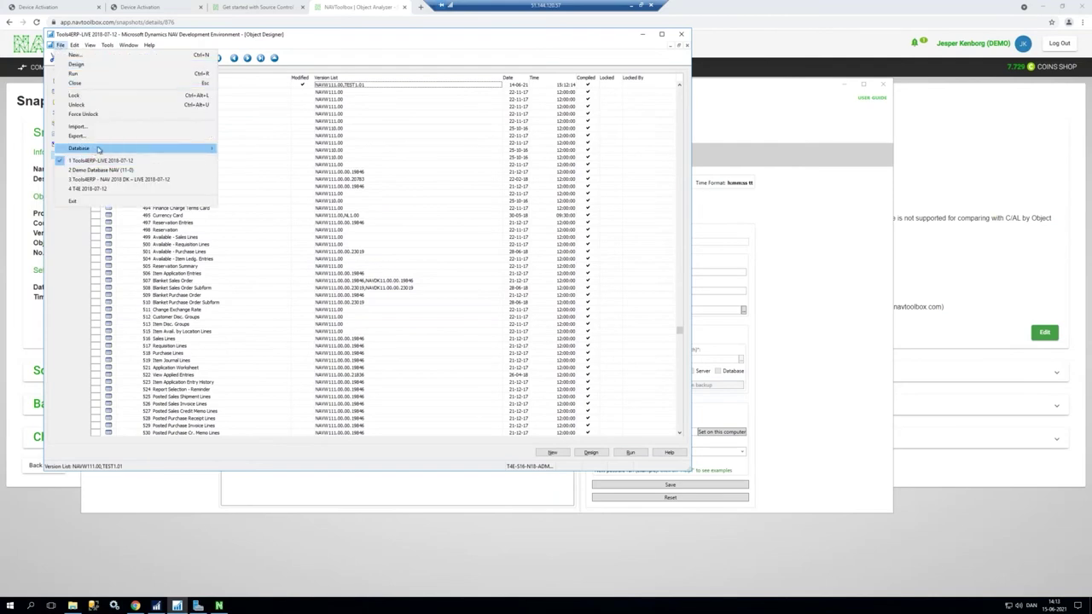
mouse_move(141, 151)
click(246, 198)
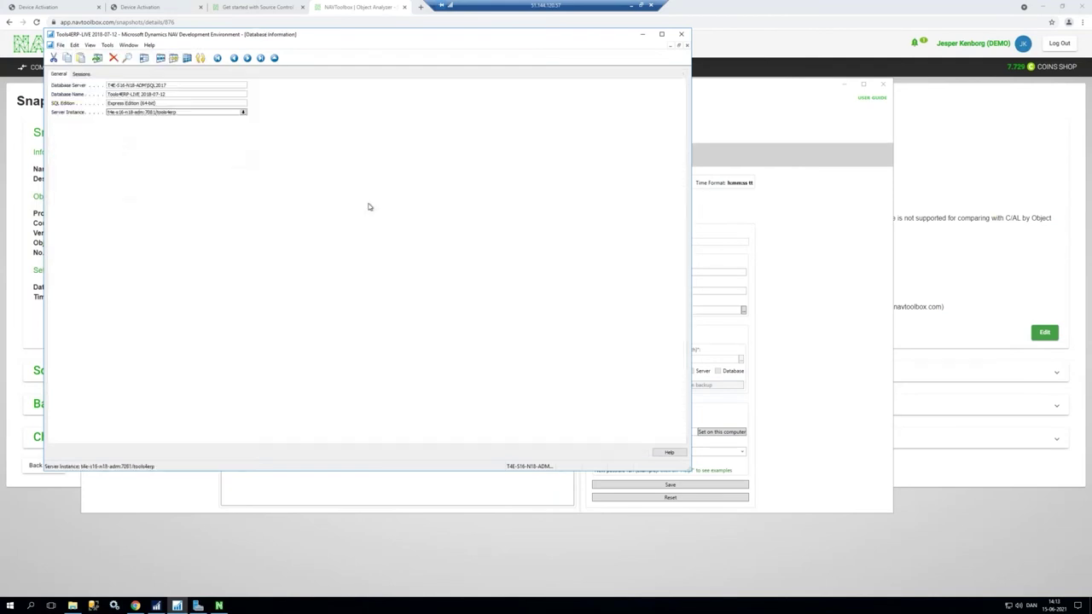
click(129, 87)
click(126, 95)
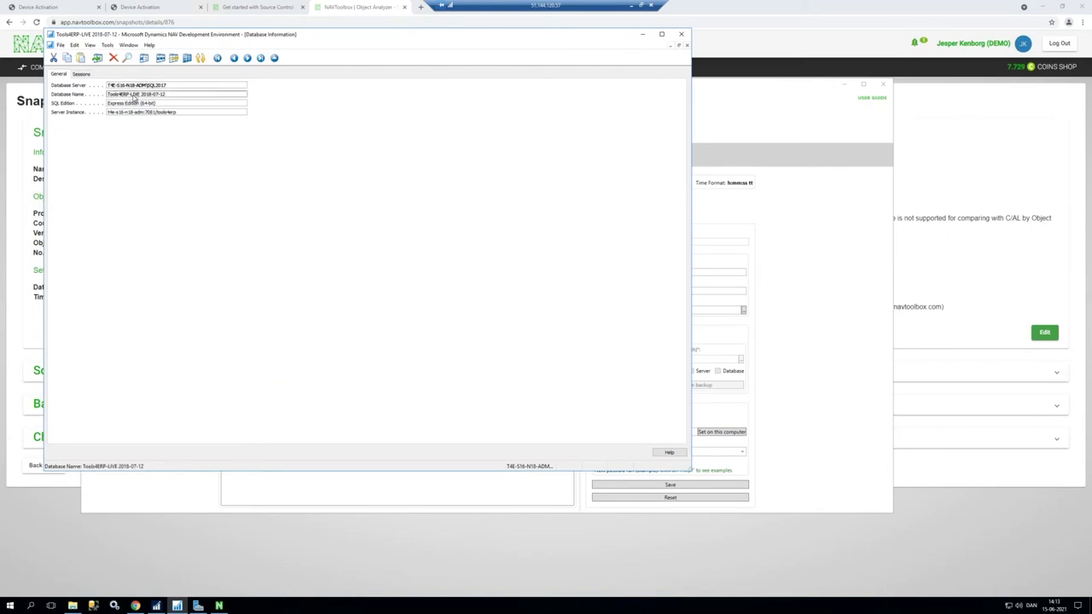
key(Escape)
click(642, 35)
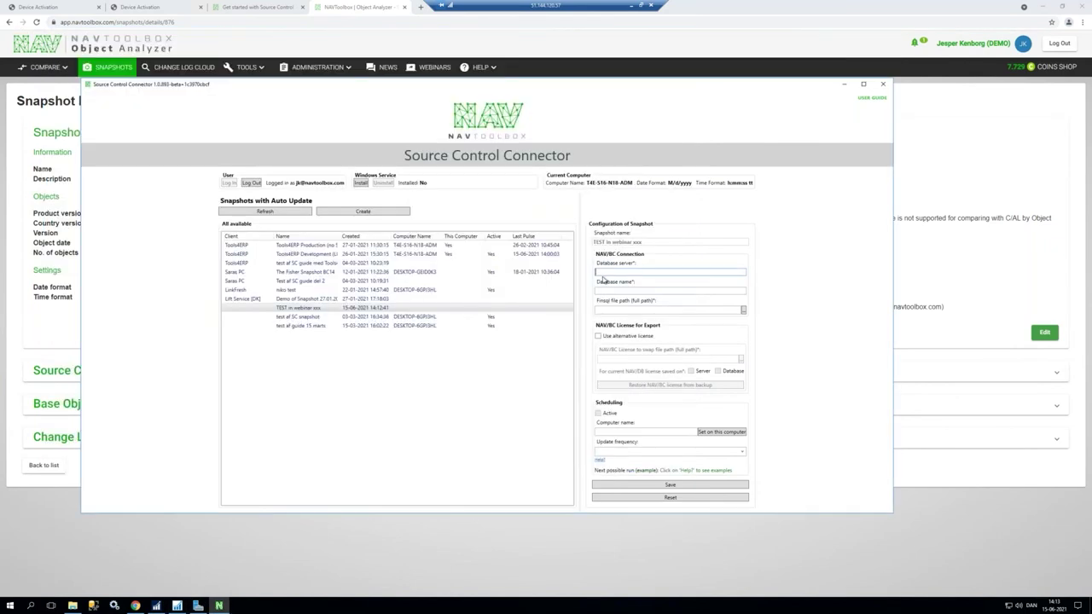
- View the shortcut options of the Dynamics NAV Development Environment where its properties are available, and close them
click(608, 292)
right_click(177, 606)
right_click(177, 563)
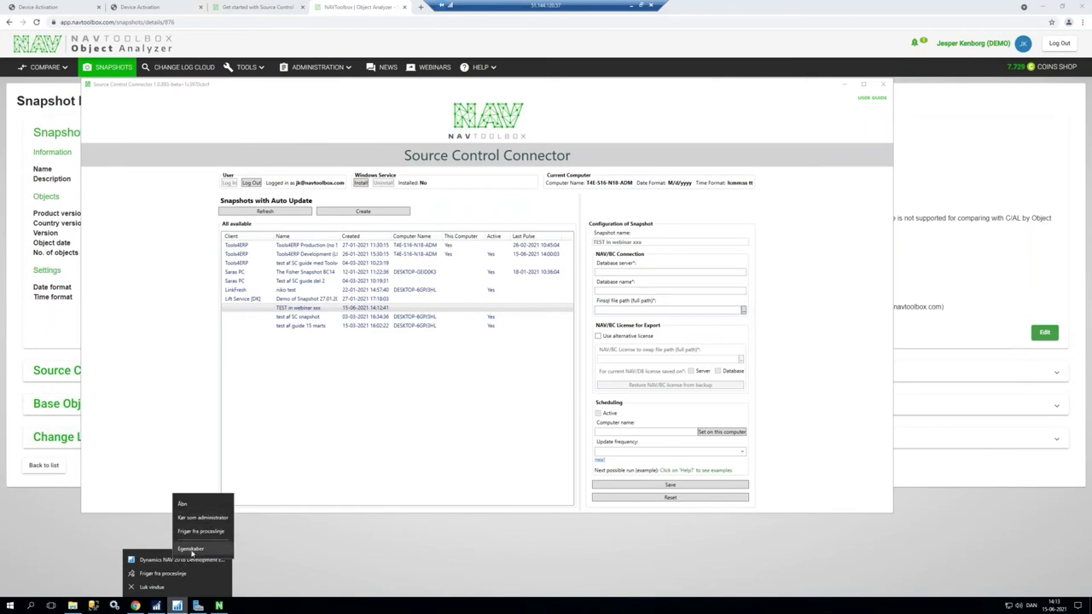
click(456, 442)
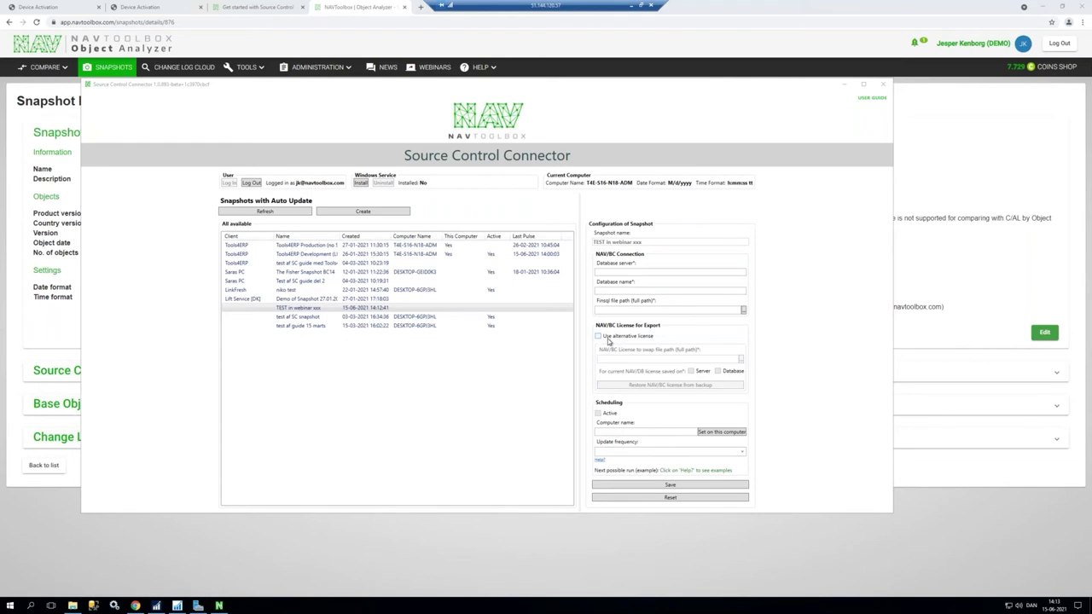
- Enable the alternative license for export to show its settings, and disable it again
click(598, 336)
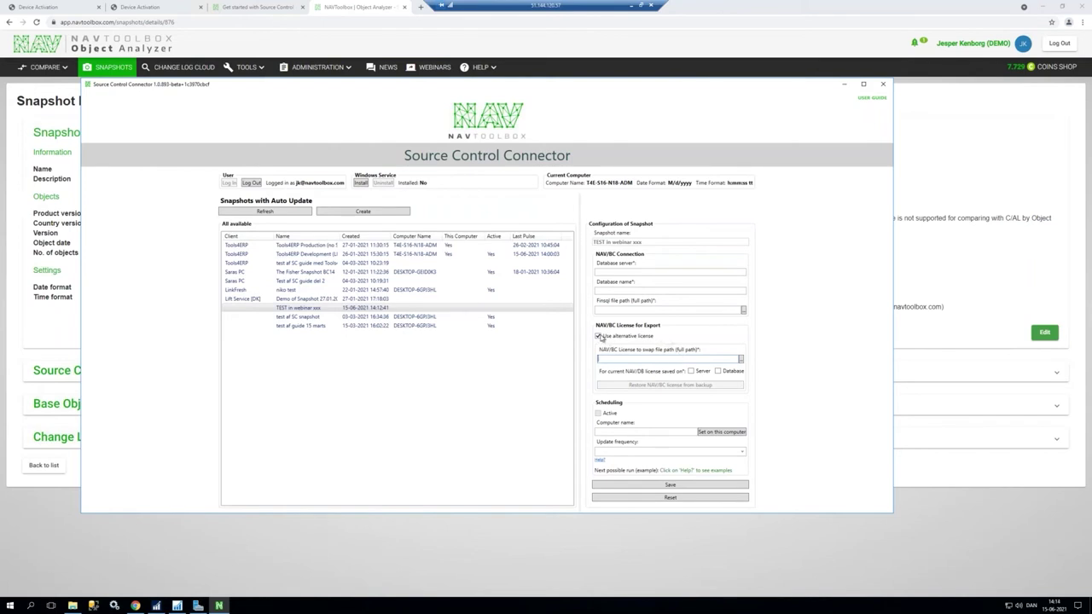
click(599, 336)
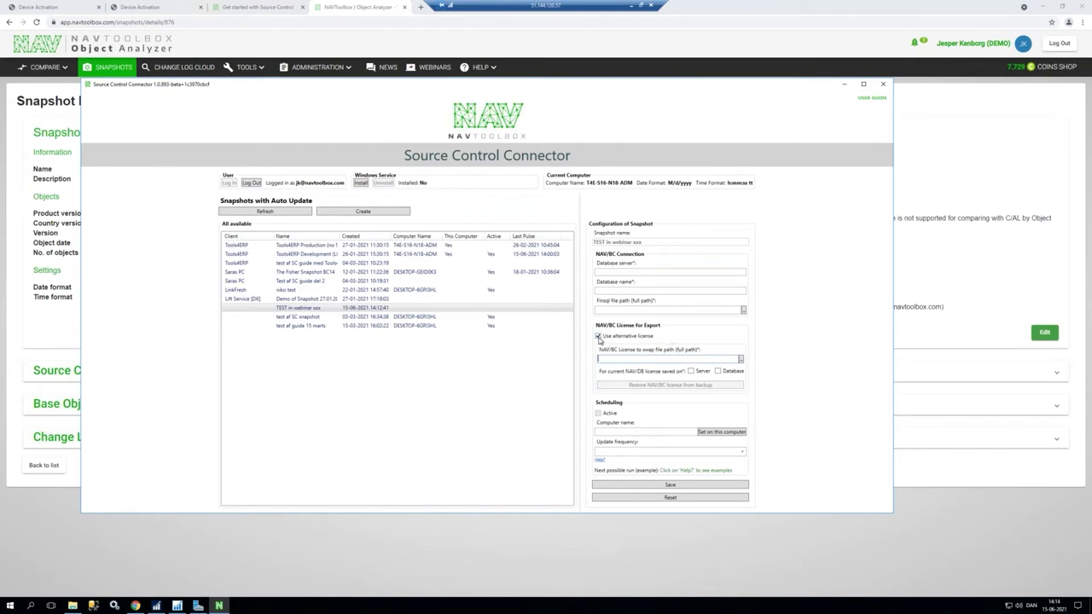
click(621, 337)
click(614, 338)
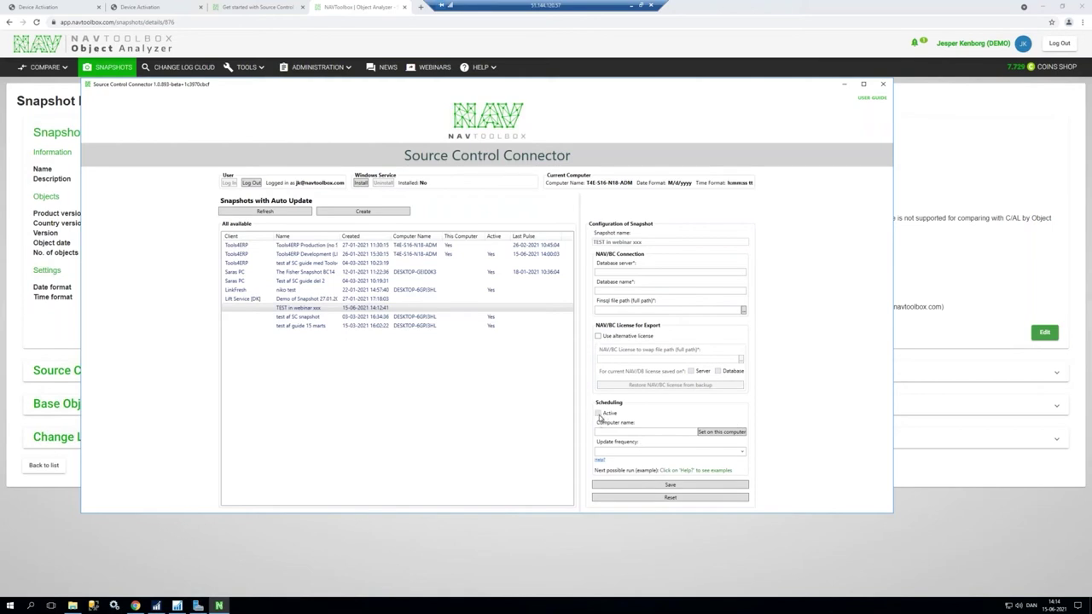
- Assign the "TEST in webinar xxx" snapshot to this computer and view the available update frequencies
click(728, 435)
click(742, 453)
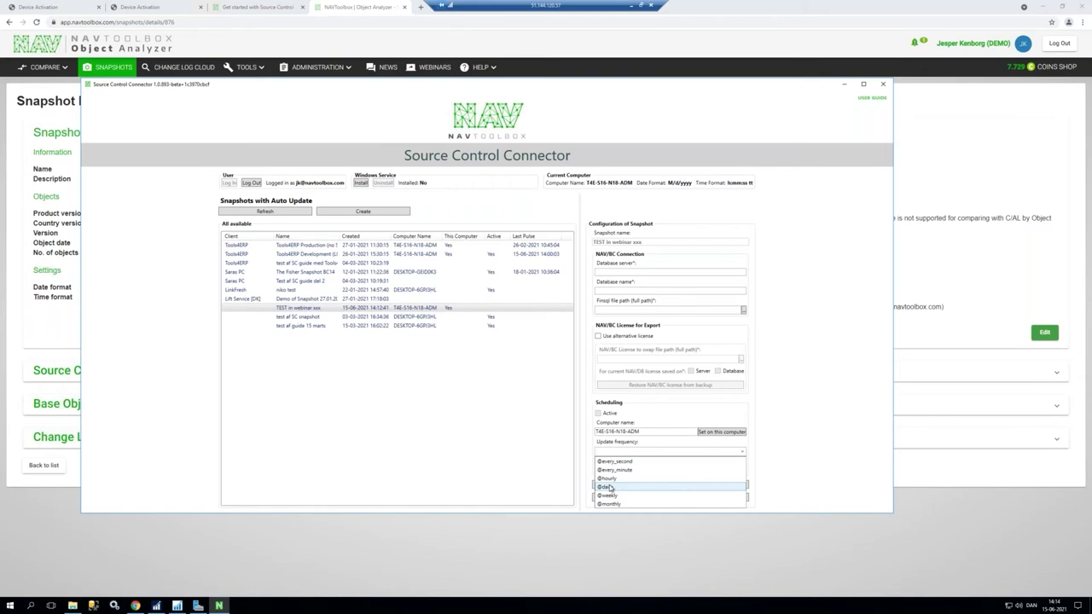
click(698, 412)
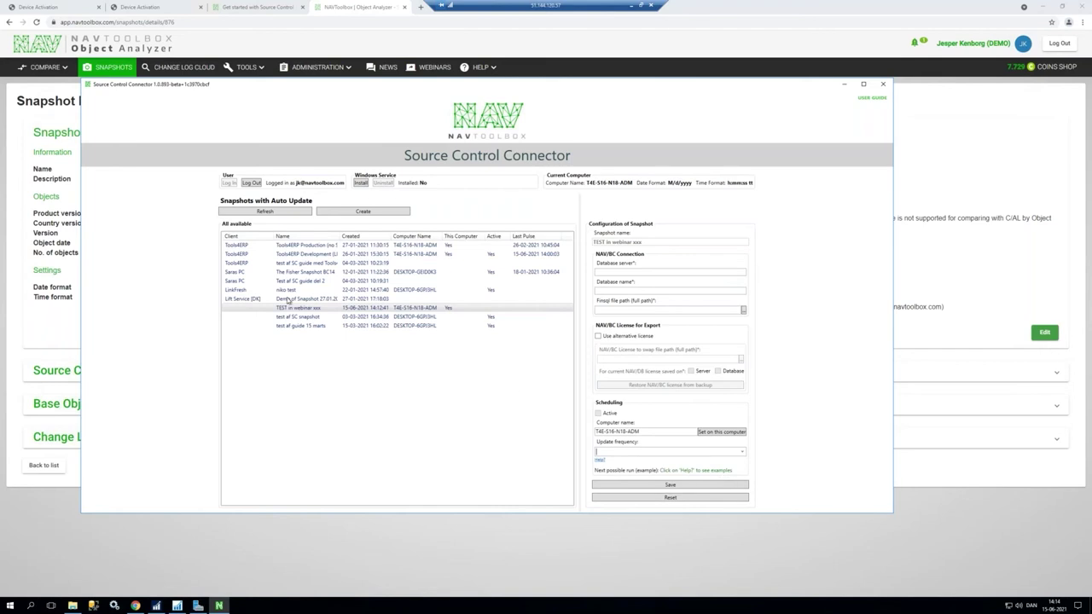
- Install and start the Source Control Connector's Windows service
click(362, 184)
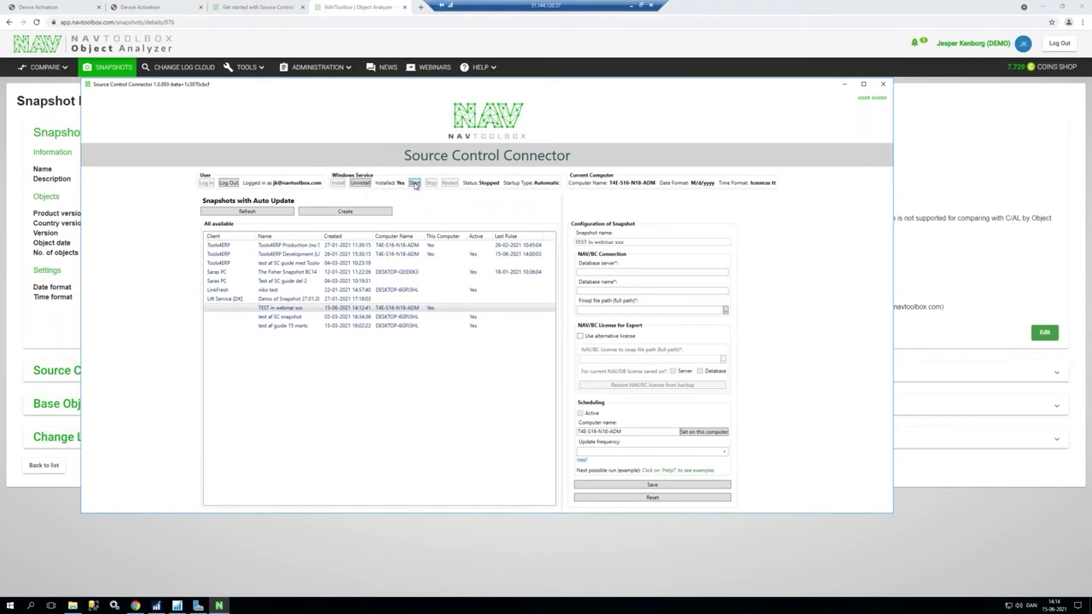
click(415, 185)
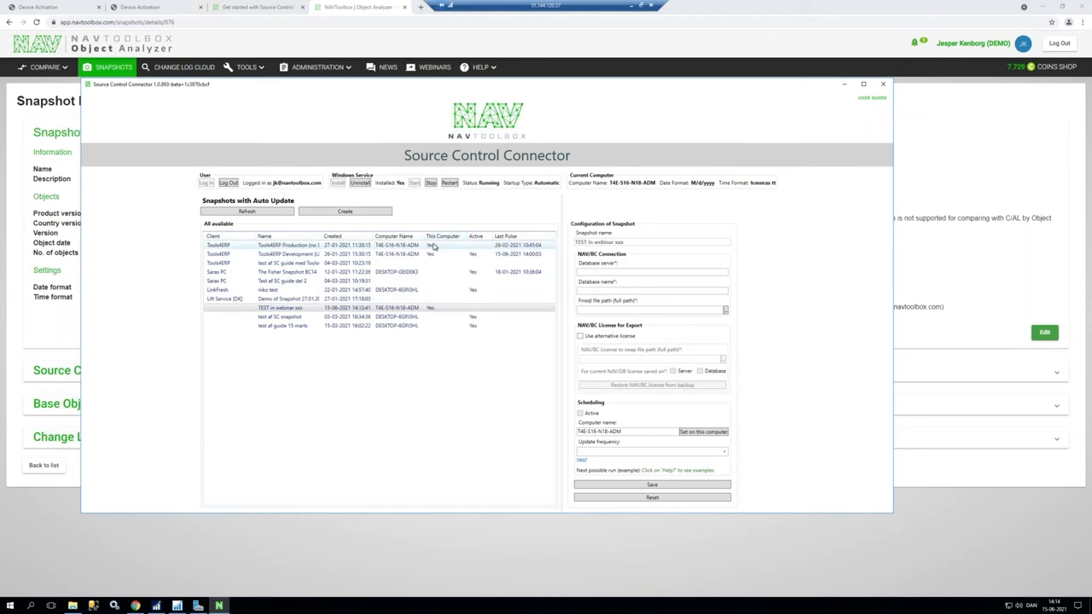
click(379, 255)
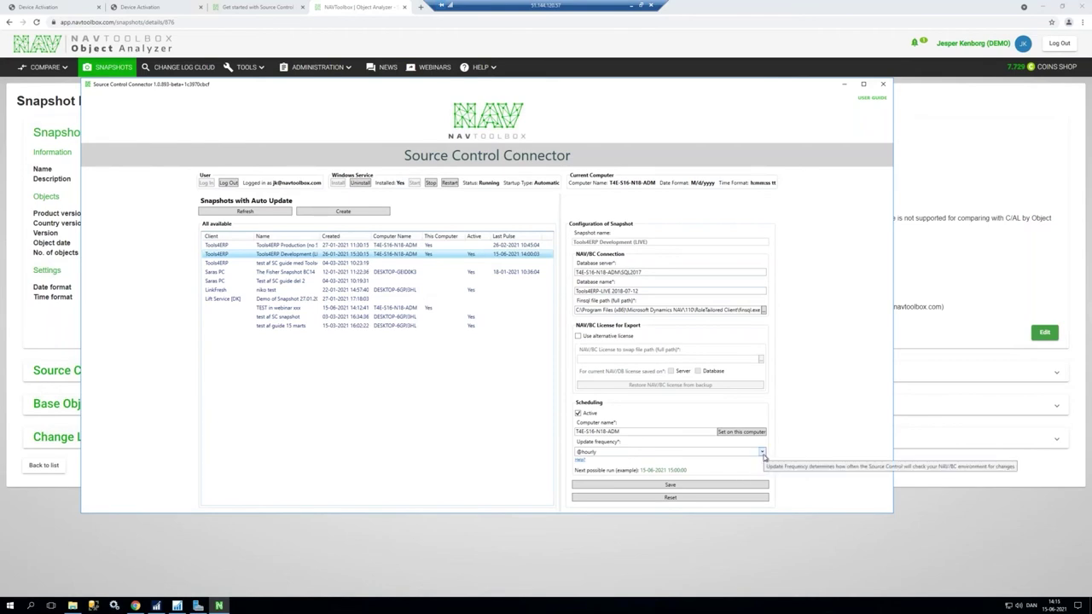
click(750, 453)
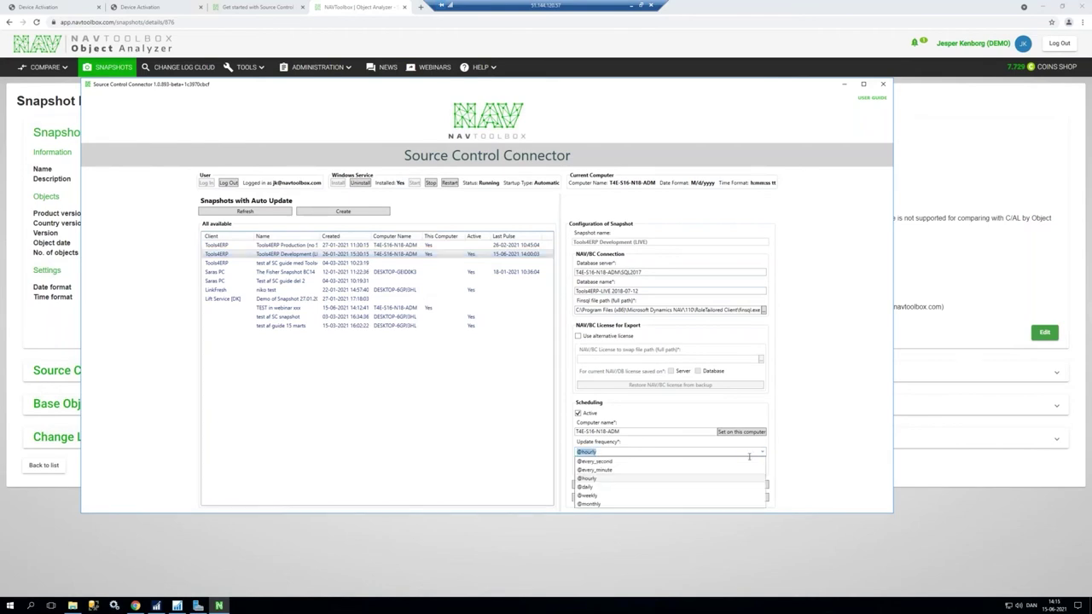
click(593, 470)
click(665, 487)
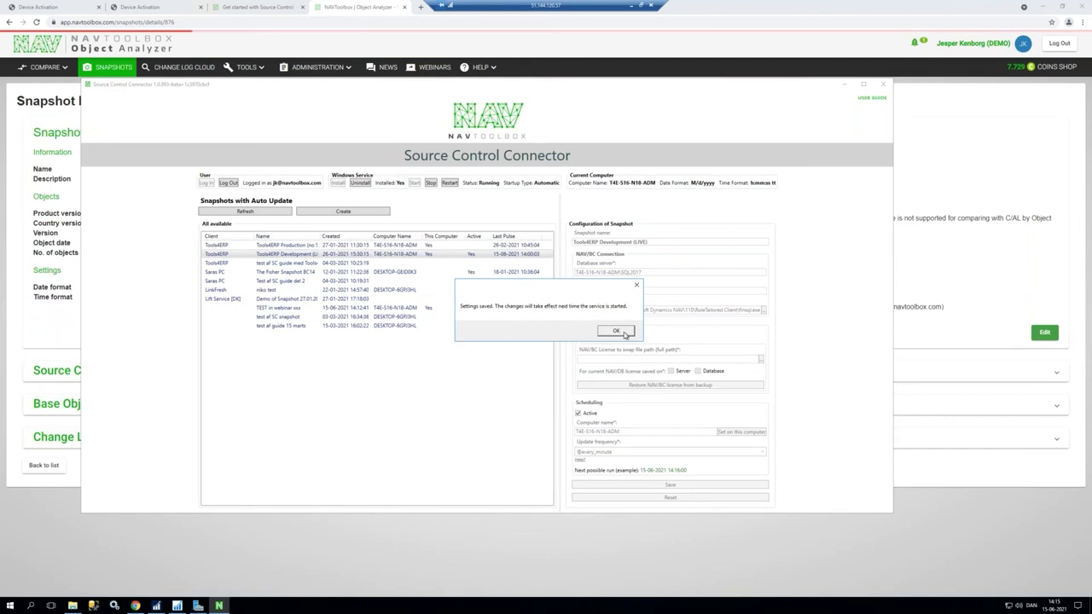
click(622, 332)
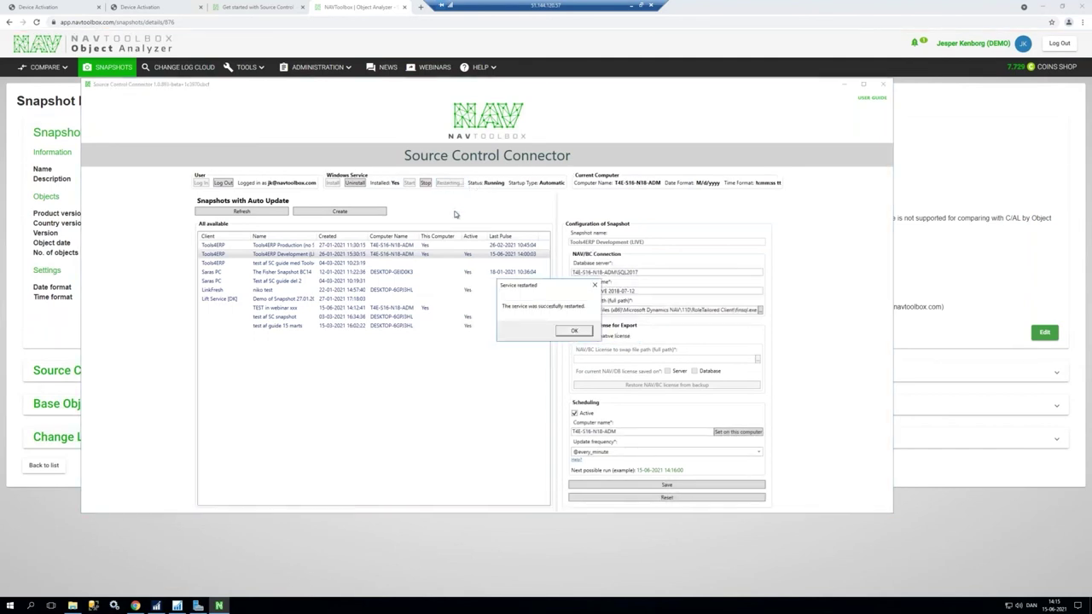
click(585, 332)
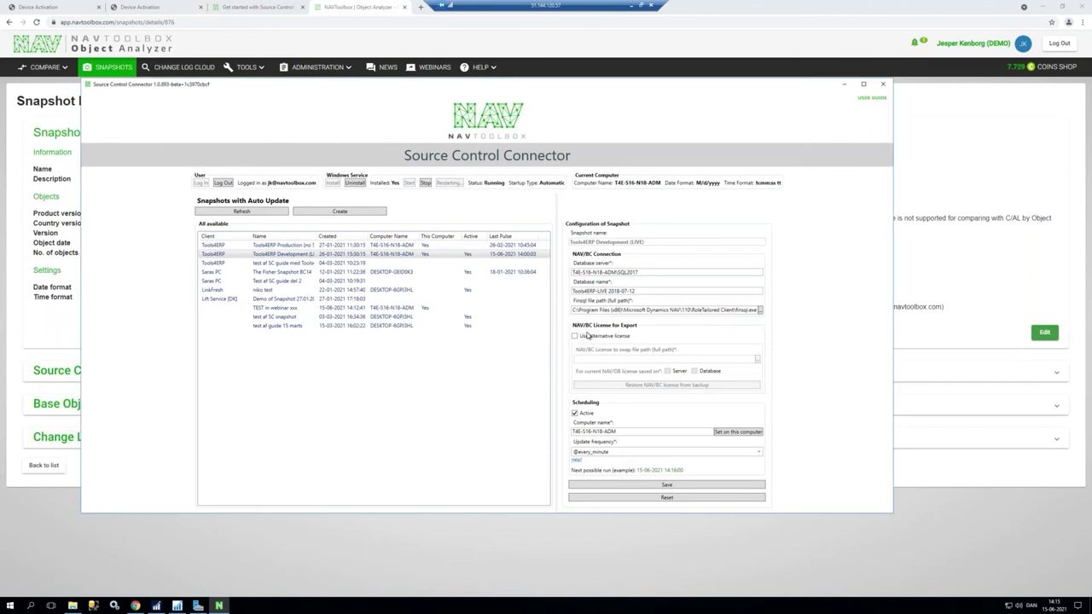
- Switch to NAVToolbox in the browser and search the Change Log Cloud configurations for "tools"
click(135, 605)
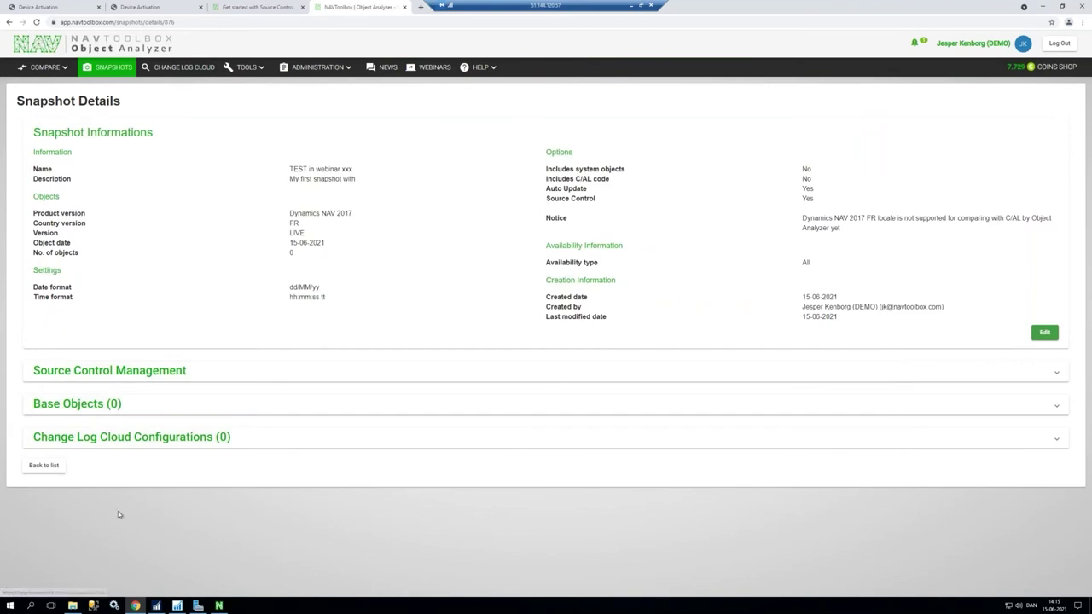
click(168, 69)
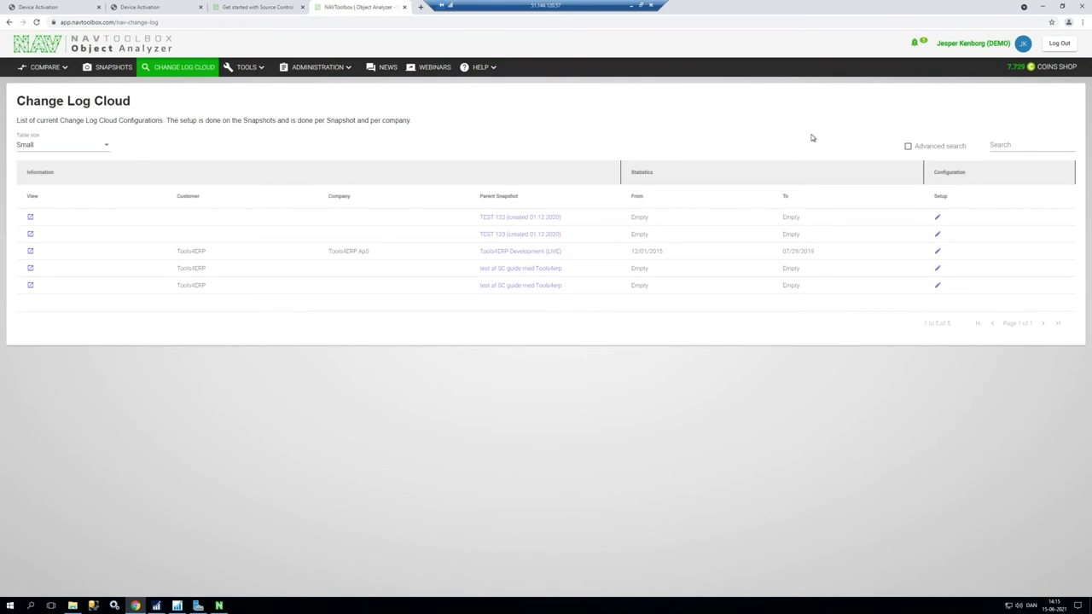
click(1029, 143)
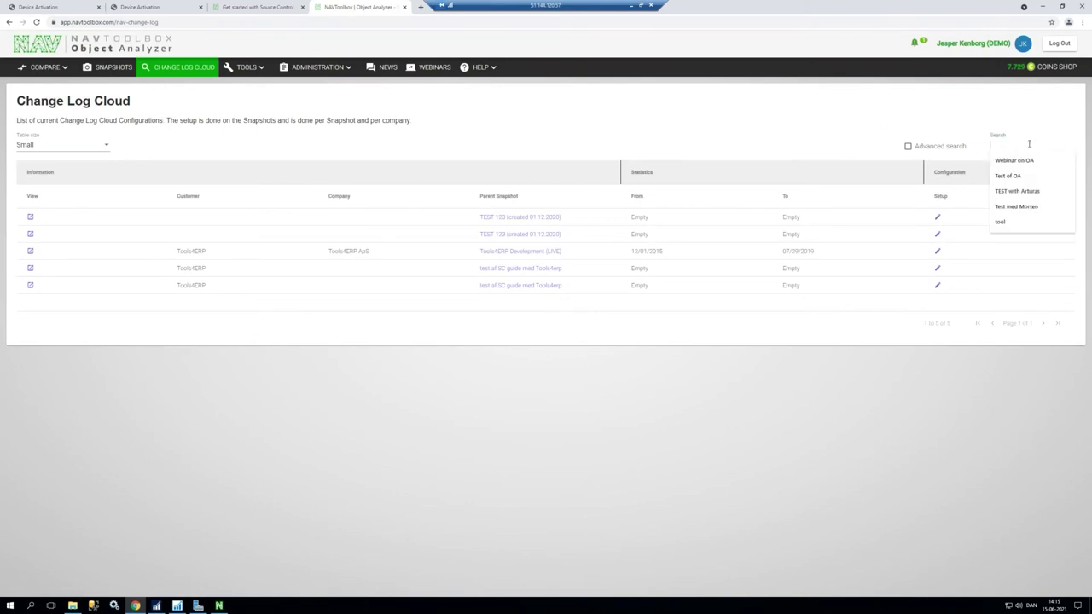
text(tools)
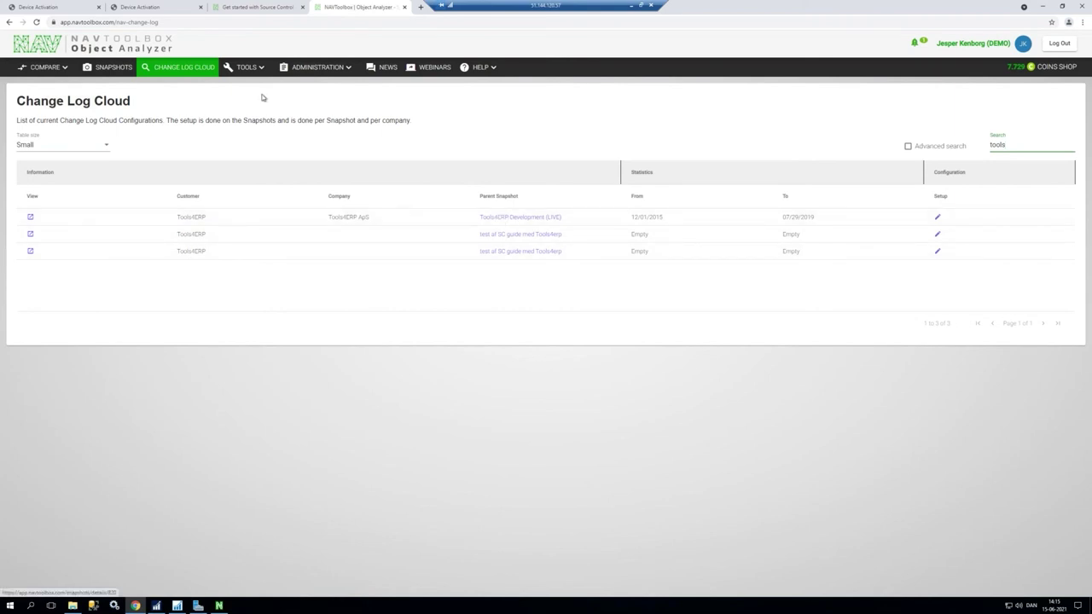
- Search the snapshots for "tools" and open the details of Tools4ERP Development (LIVE)
click(105, 72)
click(1017, 148)
text(-tool)
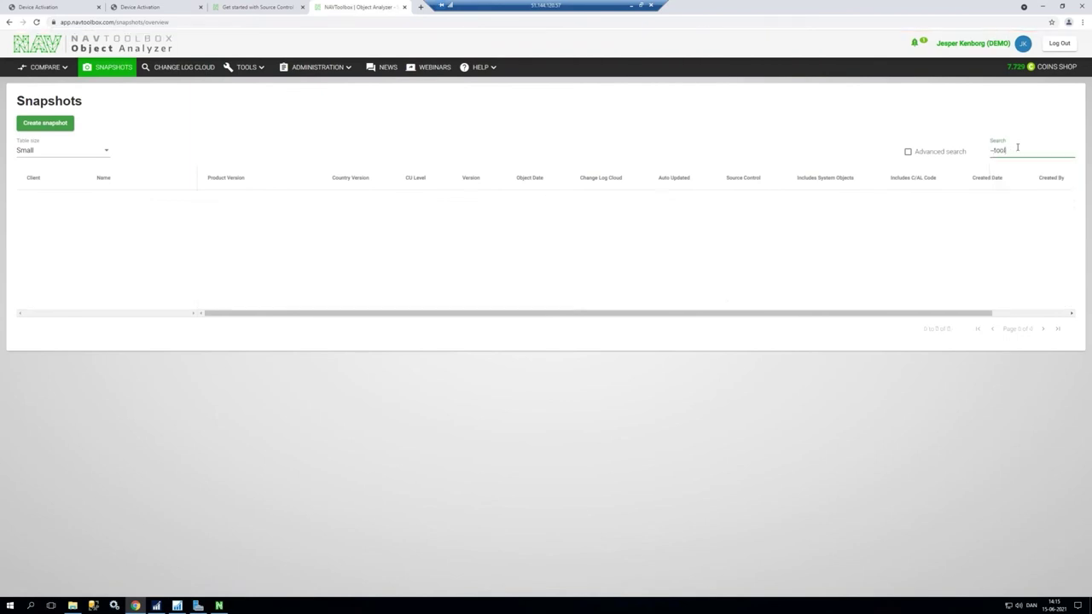
text(s)
triple_click(995, 151)
text(tools)
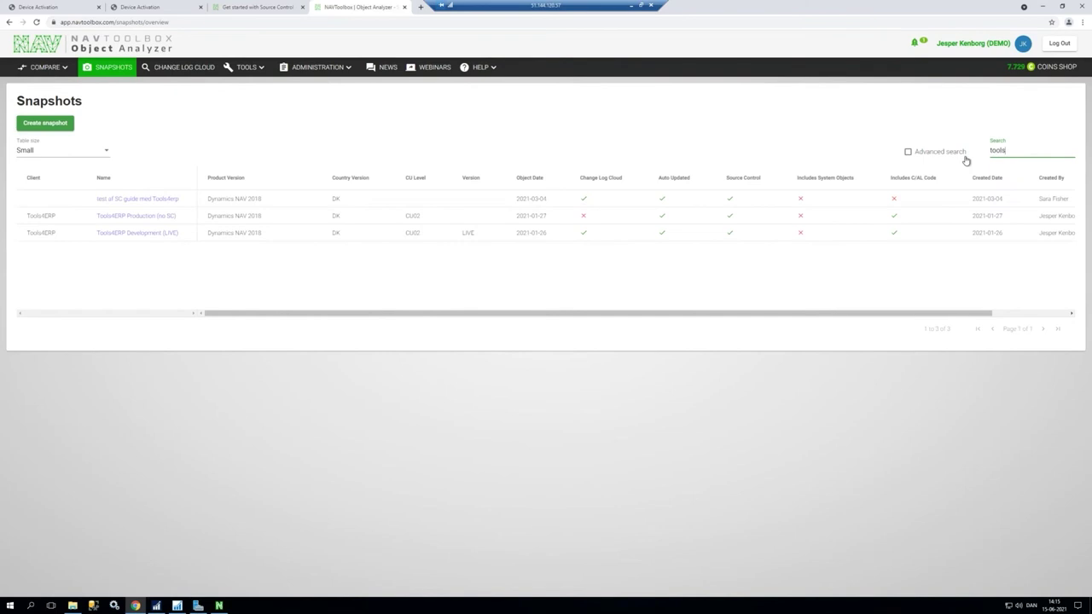
click(135, 234)
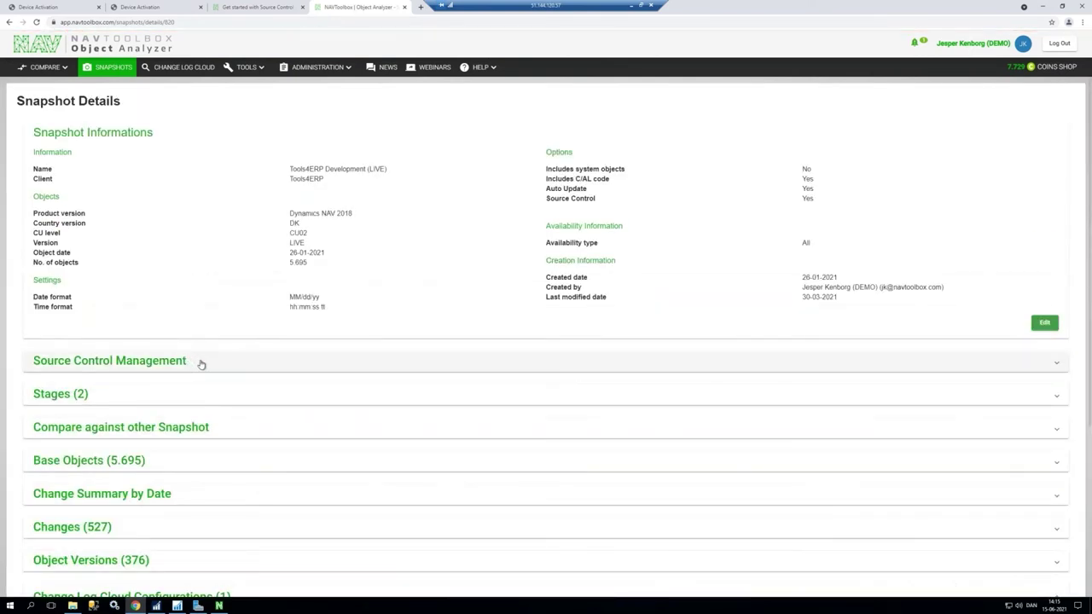
- Expand the snapshot's Source Control Management section and check its update frequency and last pulse
click(201, 364)
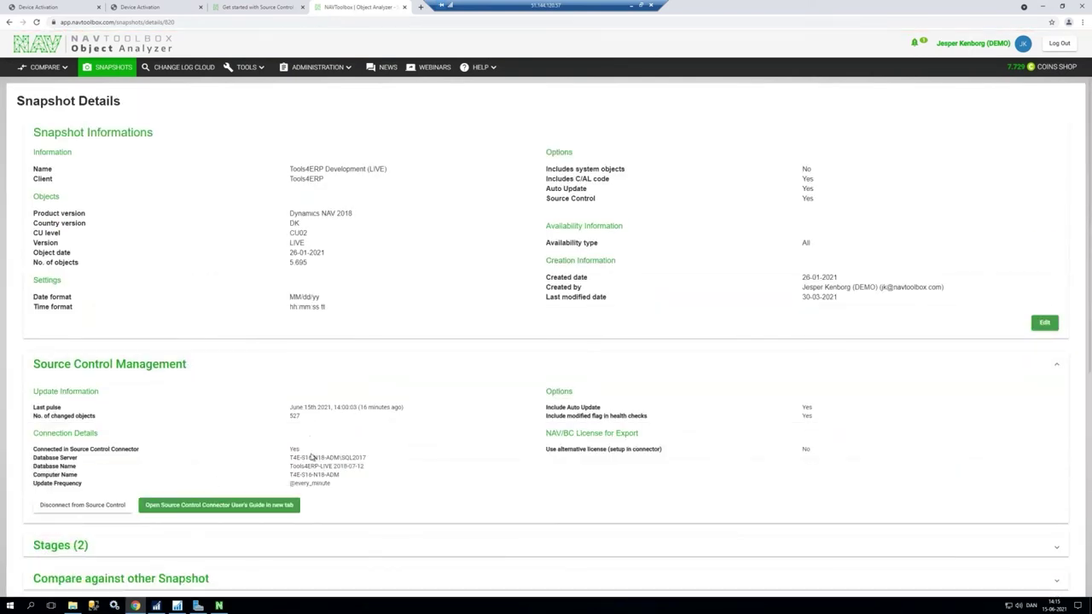
drag(332, 484, 289, 485)
drag(357, 408, 290, 408)
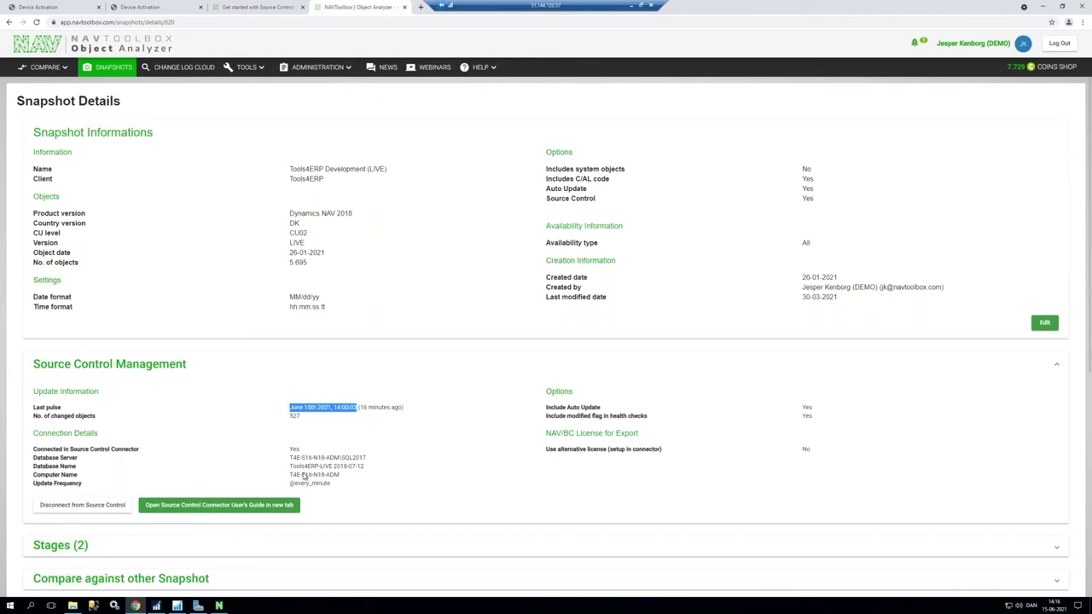
- In the Source Control Connector, widen the Name column to fit the snapshot names and restart the Windows service
click(220, 607)
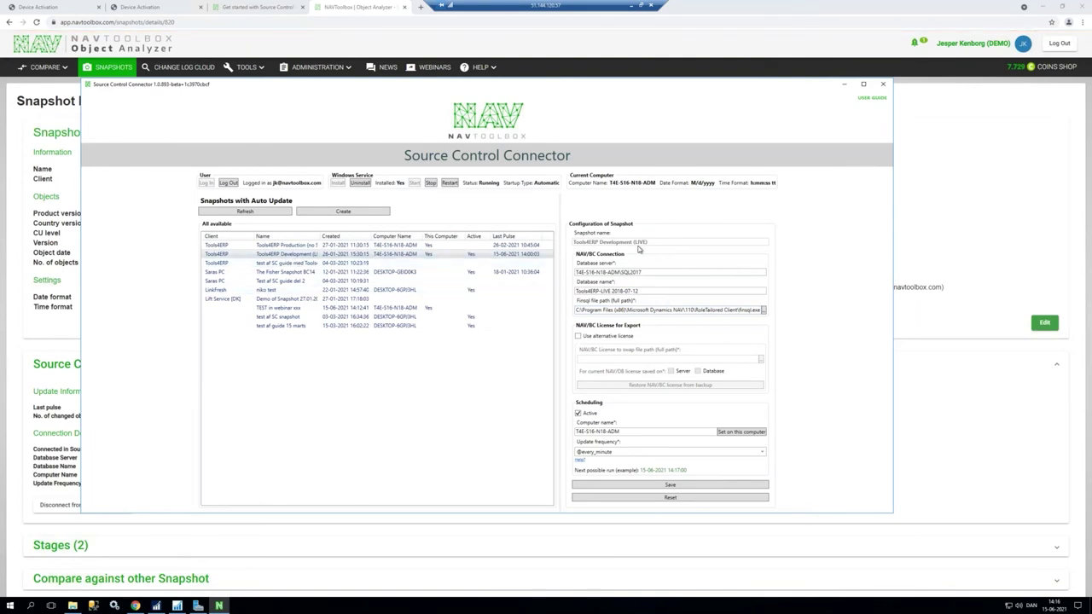
drag(329, 237, 337, 236)
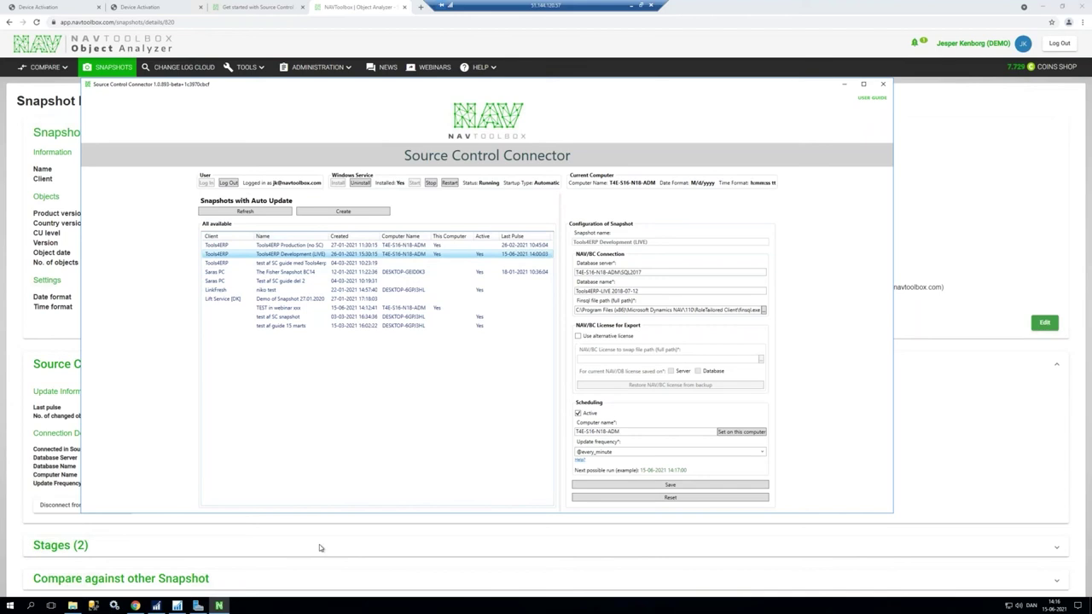
click(450, 182)
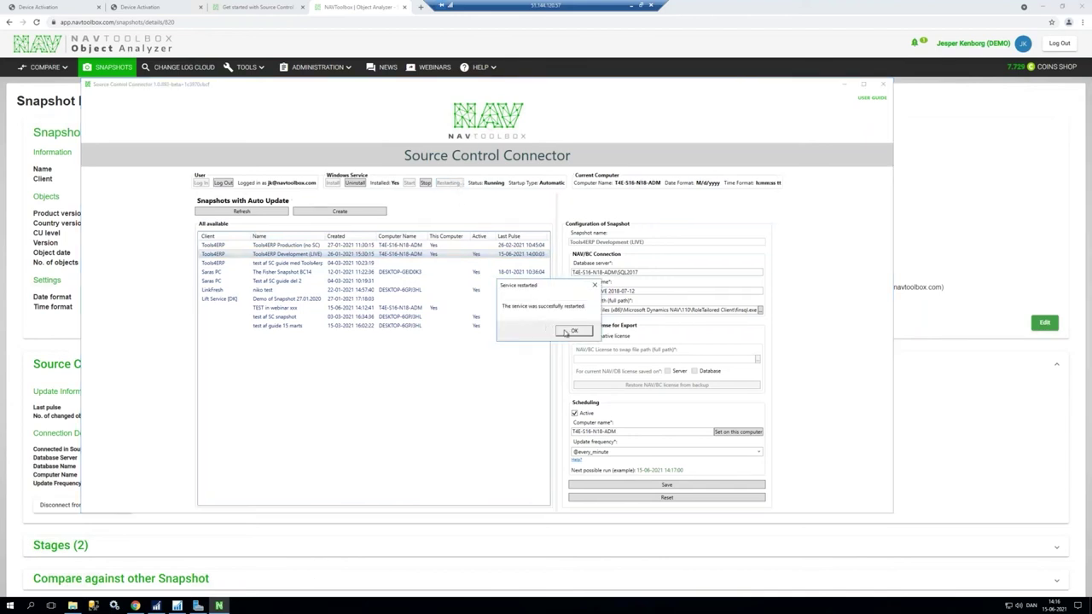
click(570, 332)
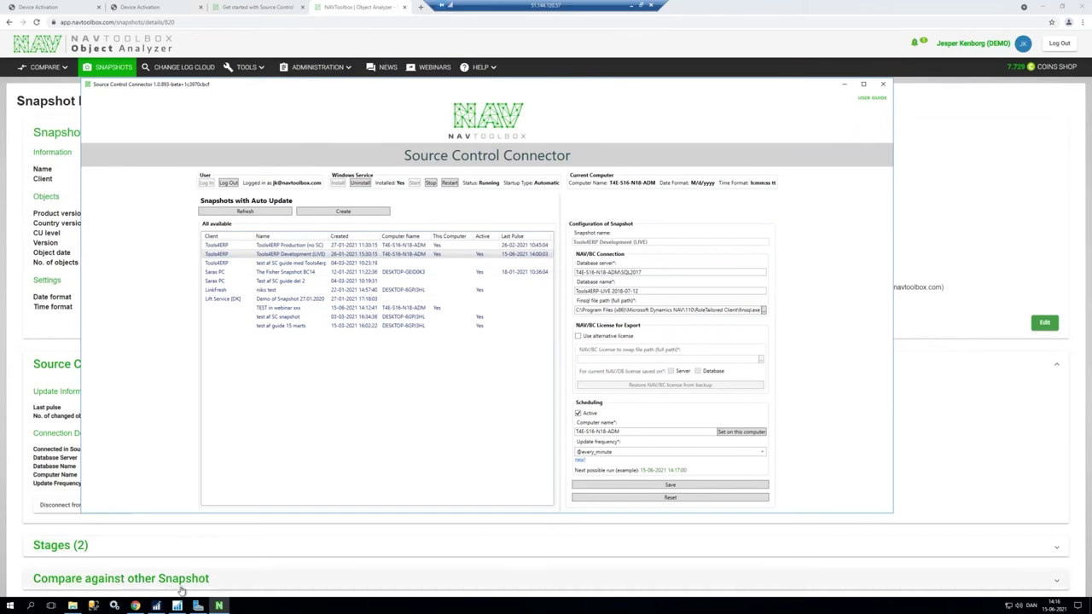
- Switch to NAVToolbox in the browser and check the last pulse of the Tools4ERP Development (LIVE) snapshot
mouse_move(177, 608)
mouse_move(135, 607)
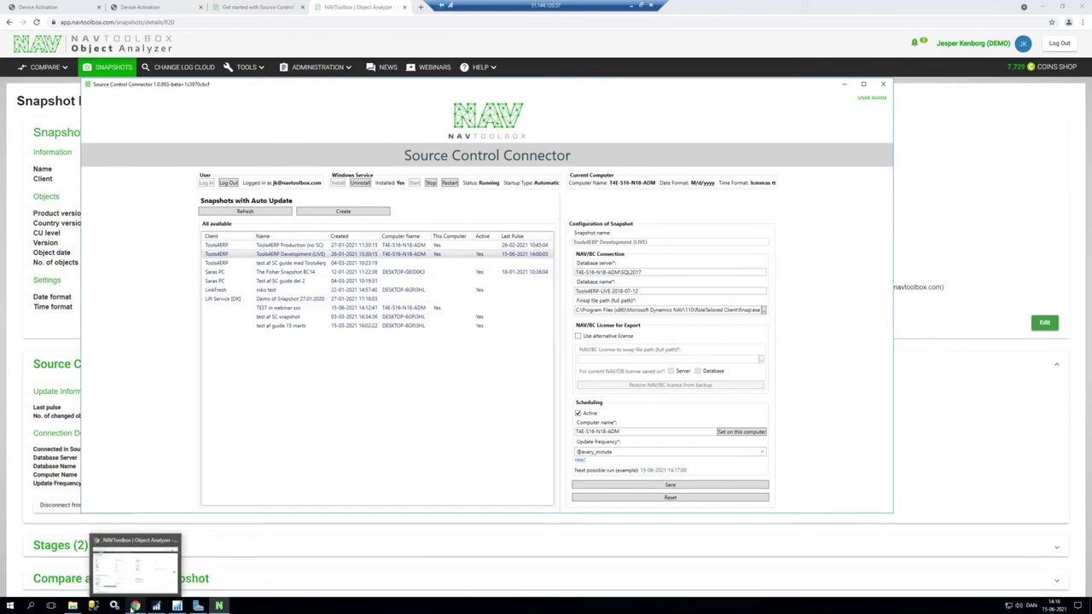
click(138, 584)
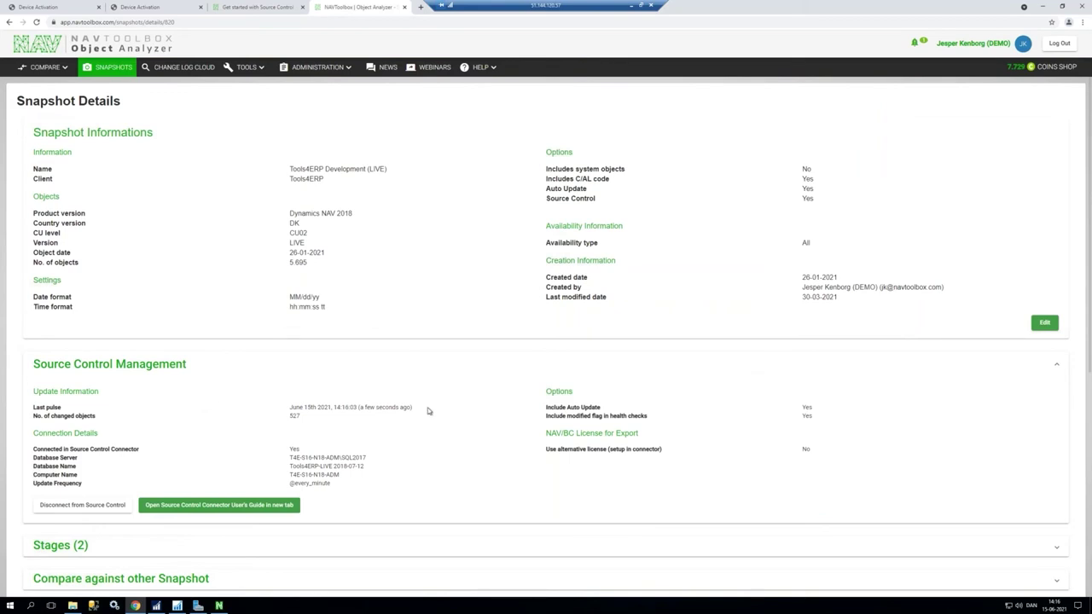
drag(397, 408, 350, 408)
click(400, 455)
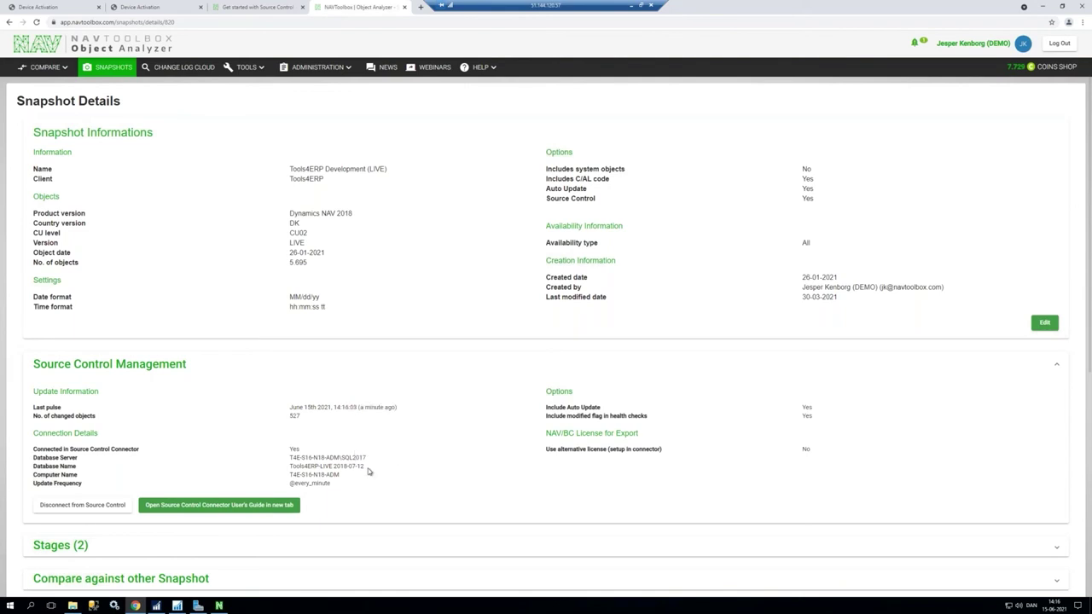
- Switch to the NAV Development Environment and open page 476 Copy Tax Setup in the Page Designer
click(178, 606)
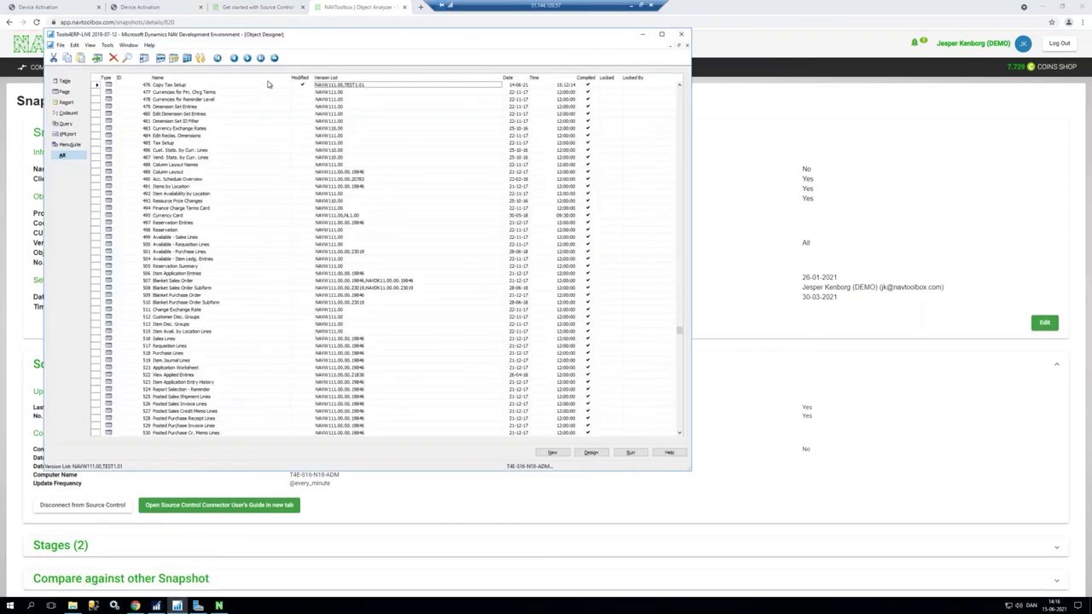
click(222, 86)
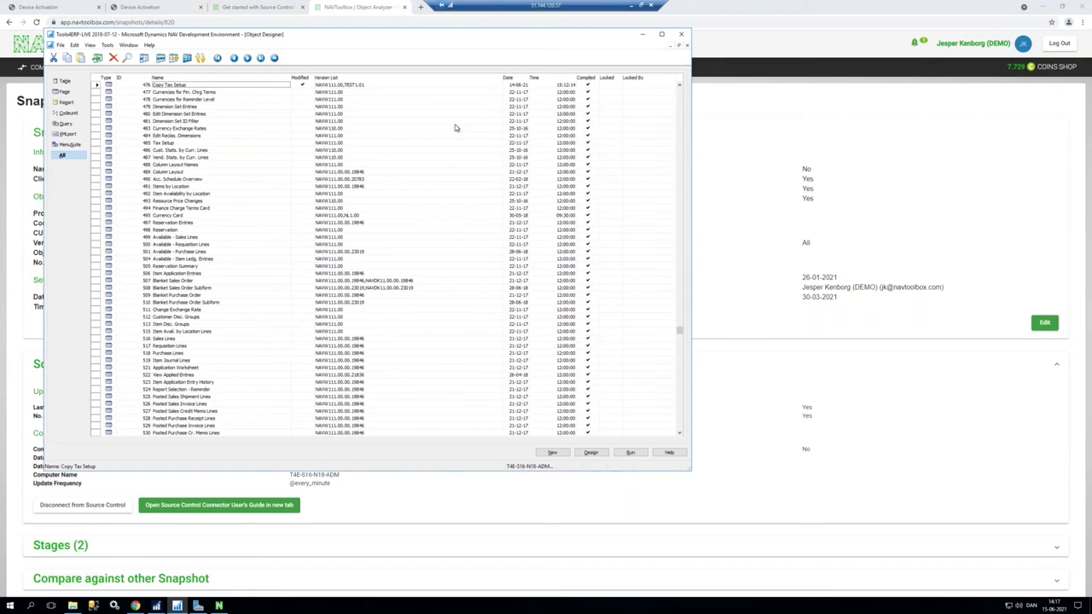
key(shift+F9)
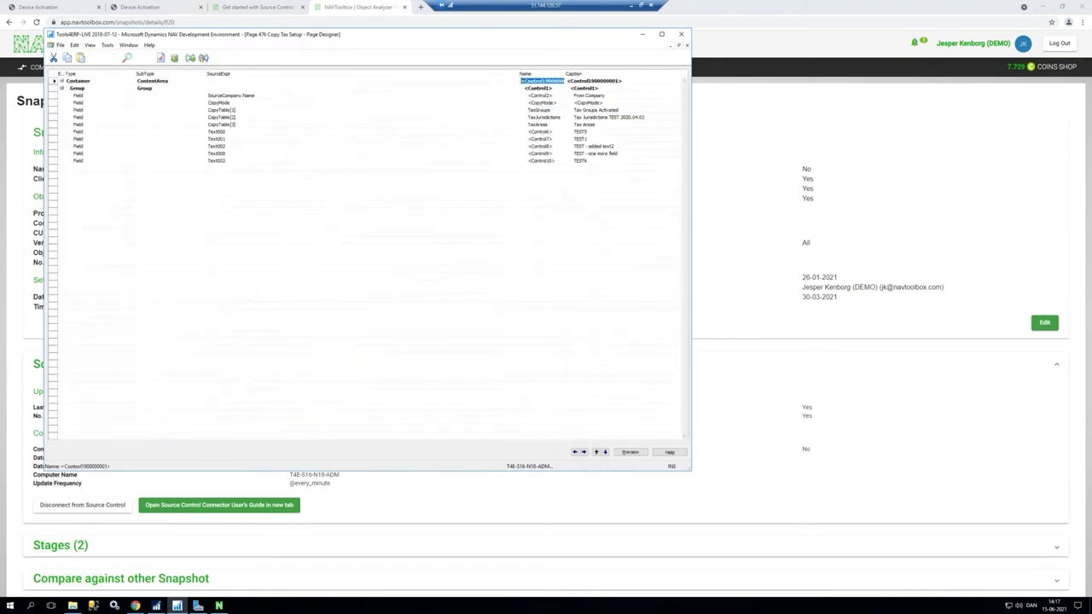
- Set the caption of the TaxGroups field to "Tax Groups Not Activated"
click(542, 102)
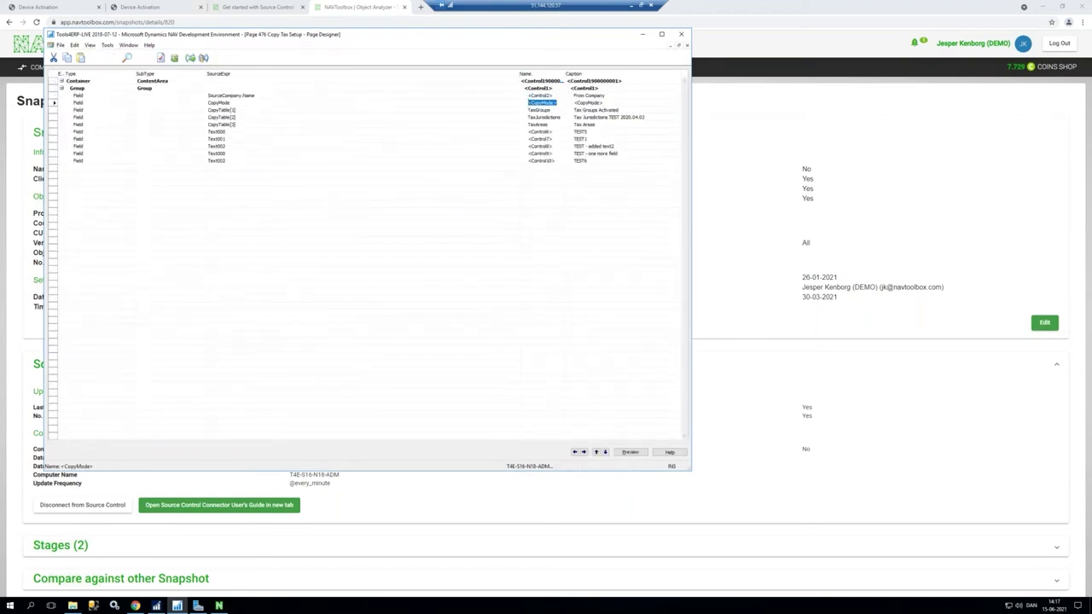
click(596, 110)
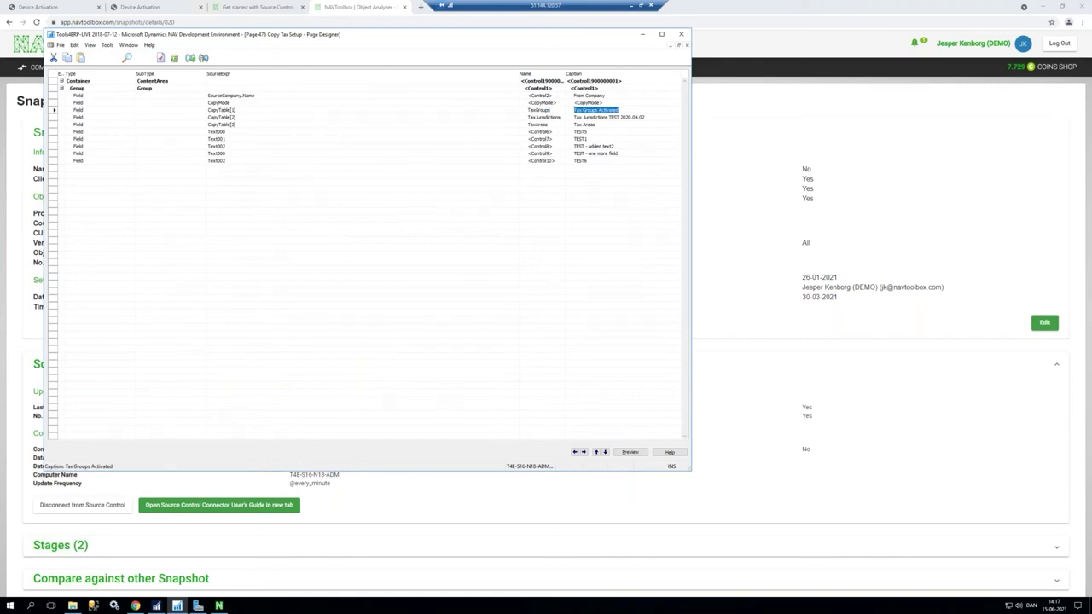
click(575, 110)
double_click(599, 110)
text(Not activated)
key(Return)
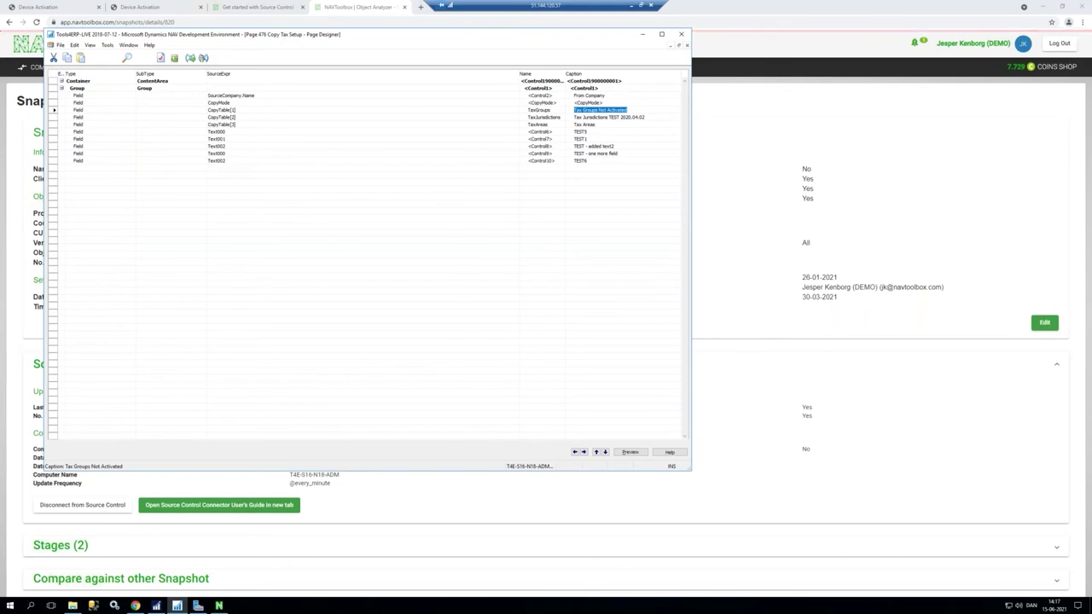
- In the page's C/AL code, set TaxDetailEnable to False in the CustomCopyModeOnPush function
key(Escape)
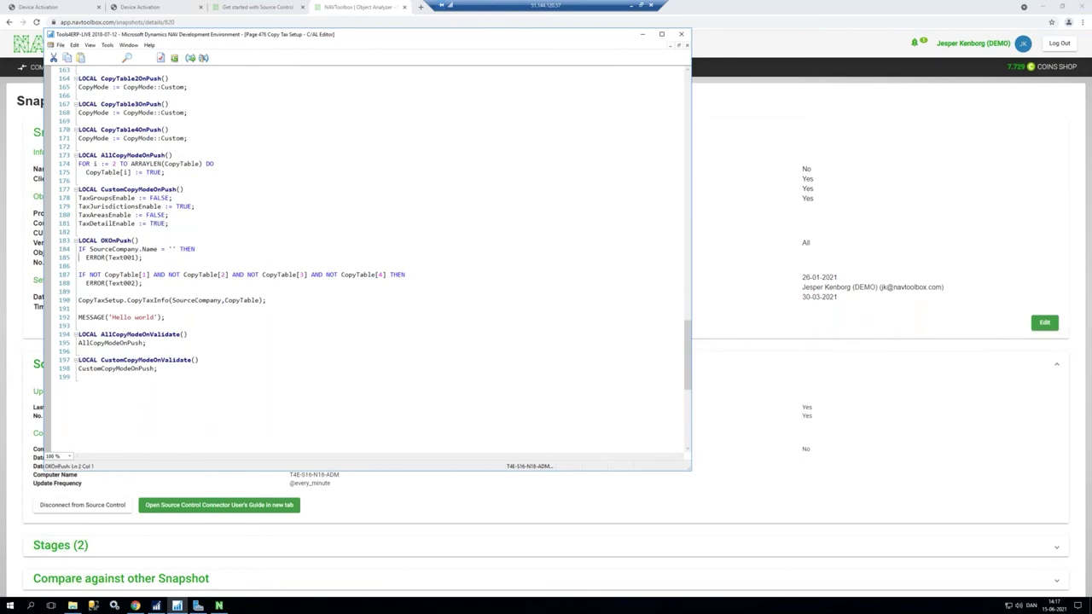
key(ctrl+shift+Right)
text(False)
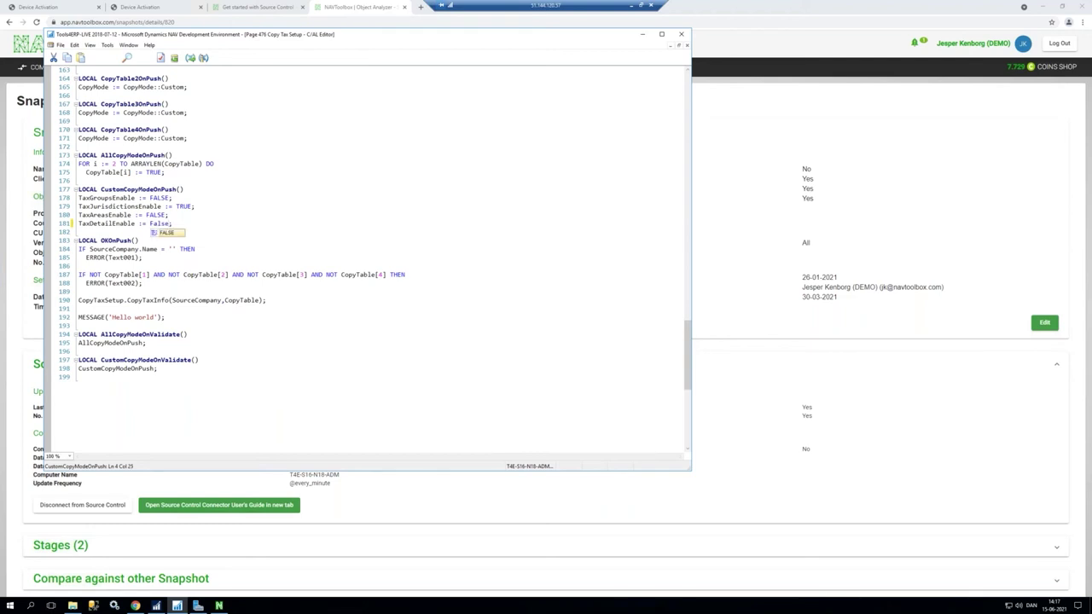
key(Escape)
- Add the line MESSAGE('First change'); to the CopyTable3OnPush function, save the page and close the code editor
click(167, 138)
text(Message(')
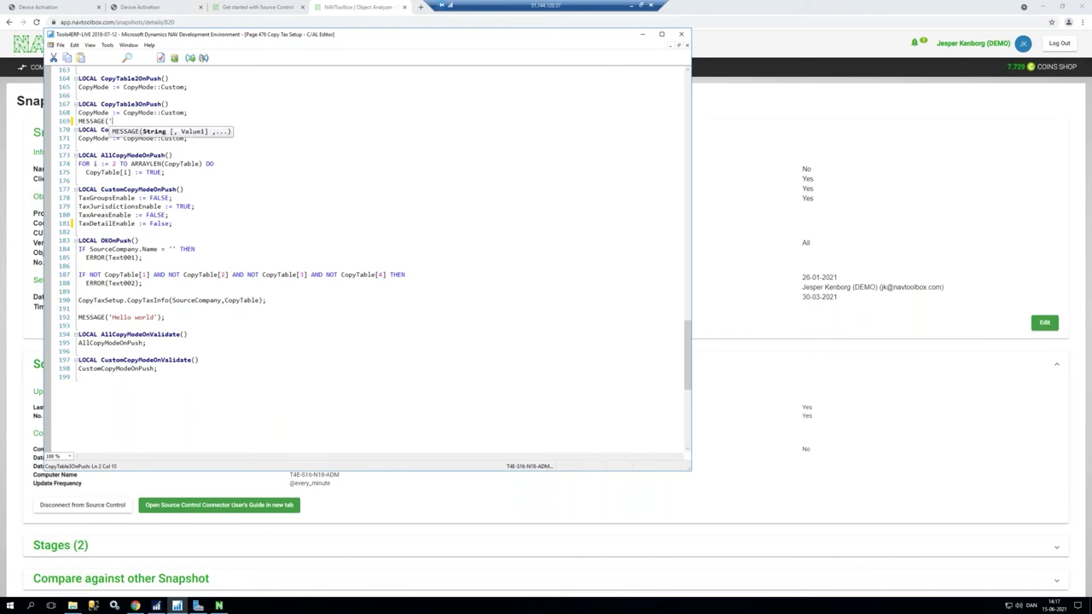
text(First change');)
key(Return)
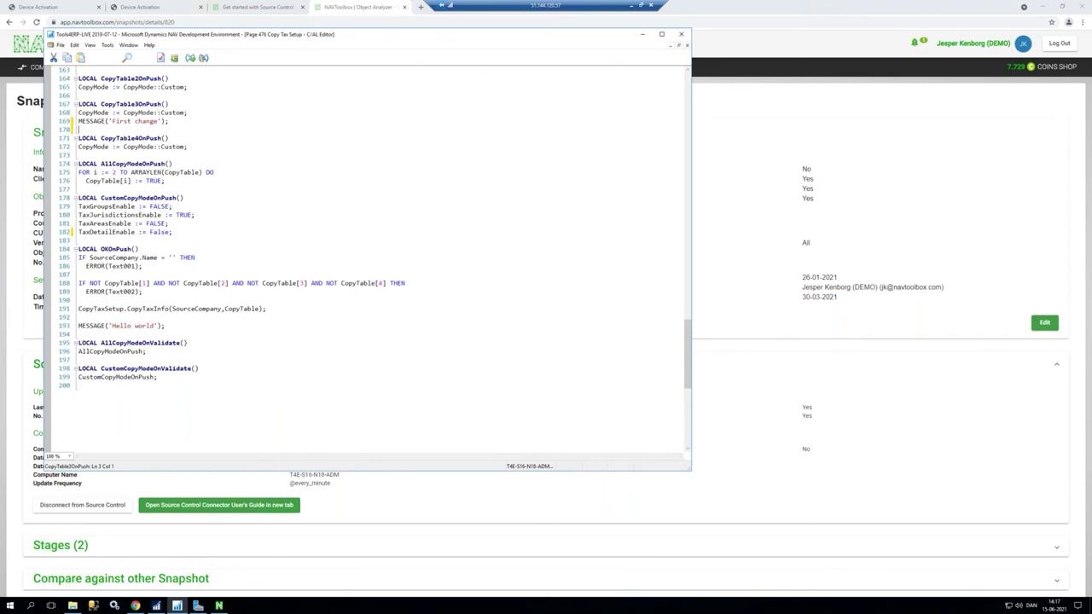
key(ctrl+s)
key(Return)
key(Escape)
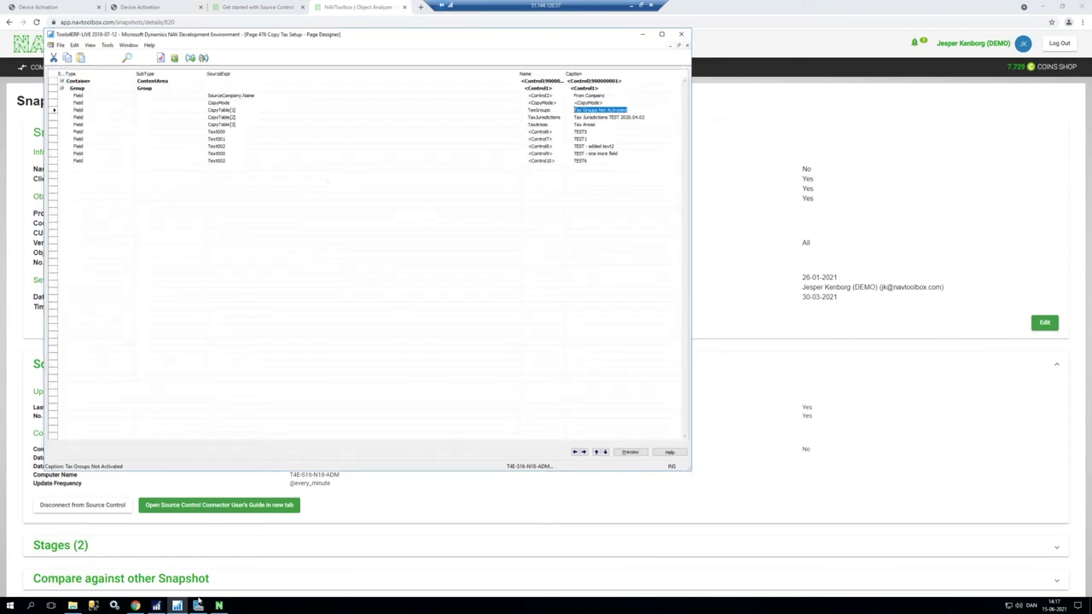
- Check the next possible run in the Source Control Connector and the snapshot's last pulse in NAVToolbox
click(219, 606)
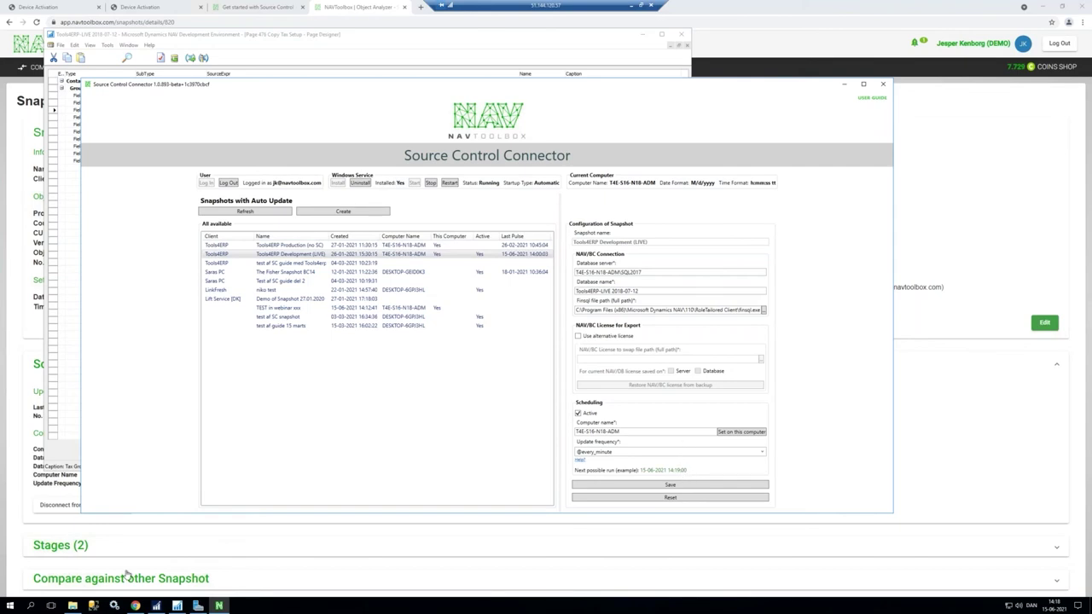
mouse_move(135, 606)
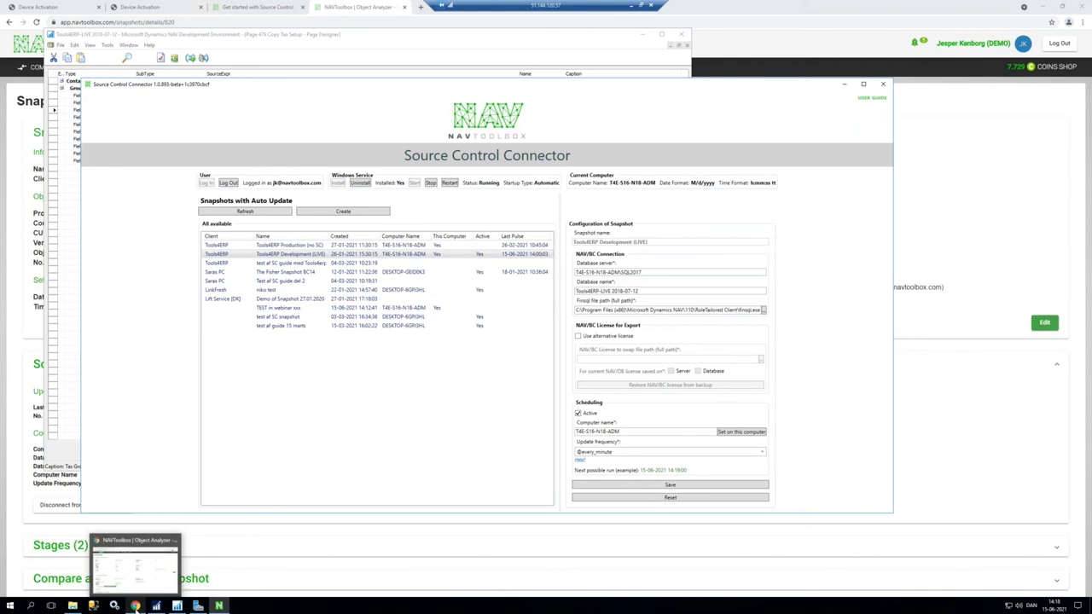
click(139, 589)
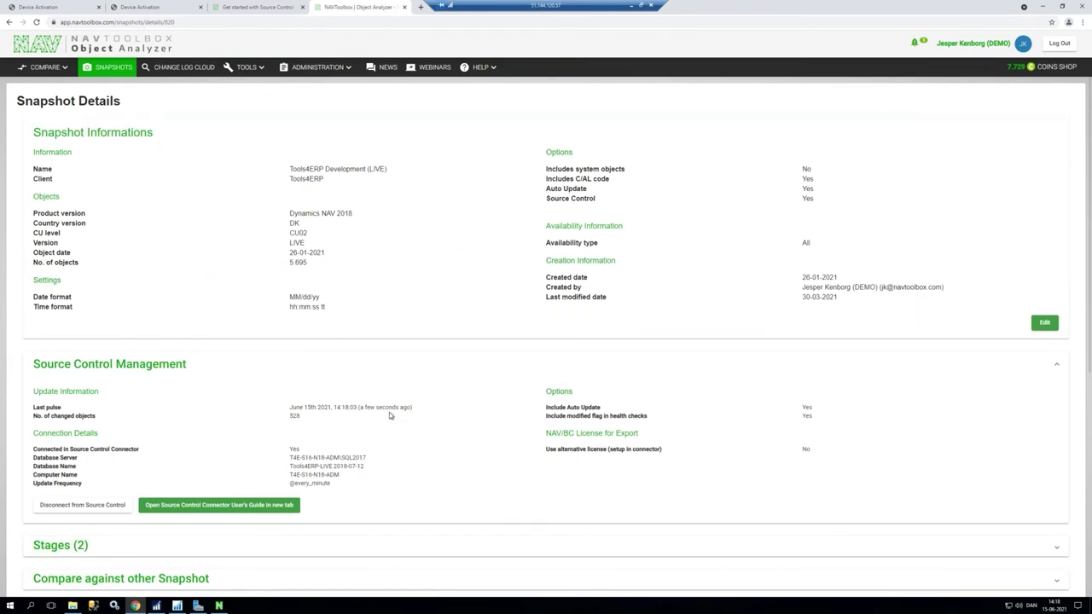
- Reload the snapshot details and expand the Changes section to view the latest recorded object changes
scroll(388, 416, down, 5)
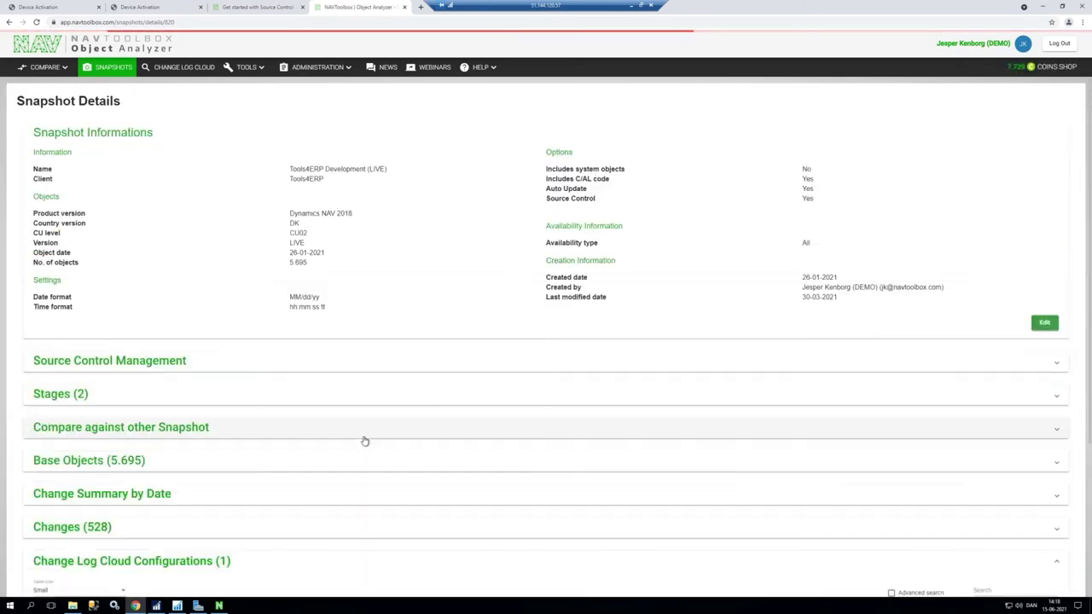
scroll(178, 503, down, 2)
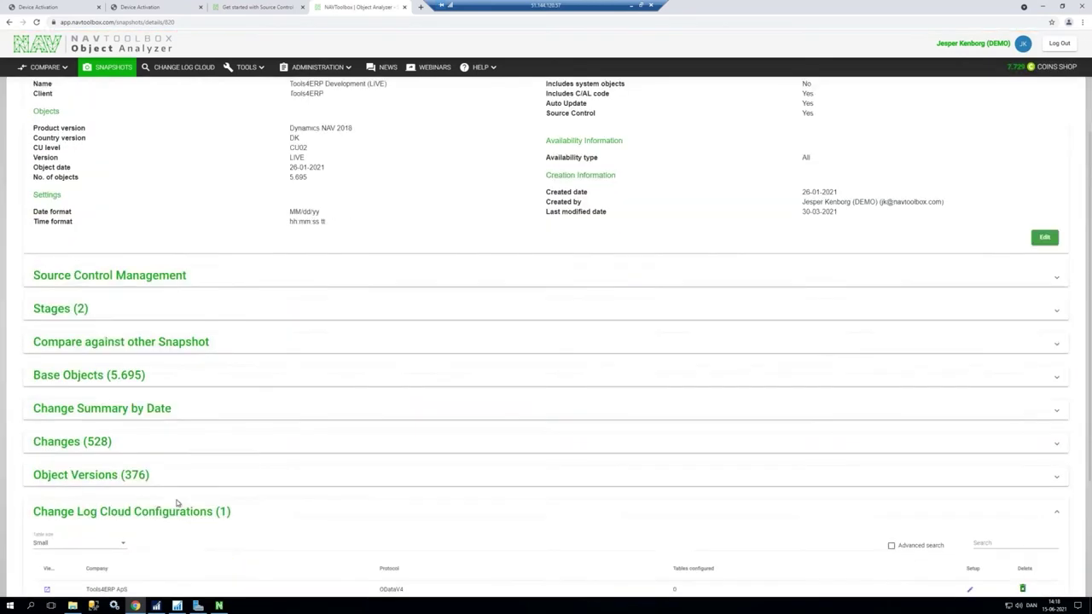
click(108, 356)
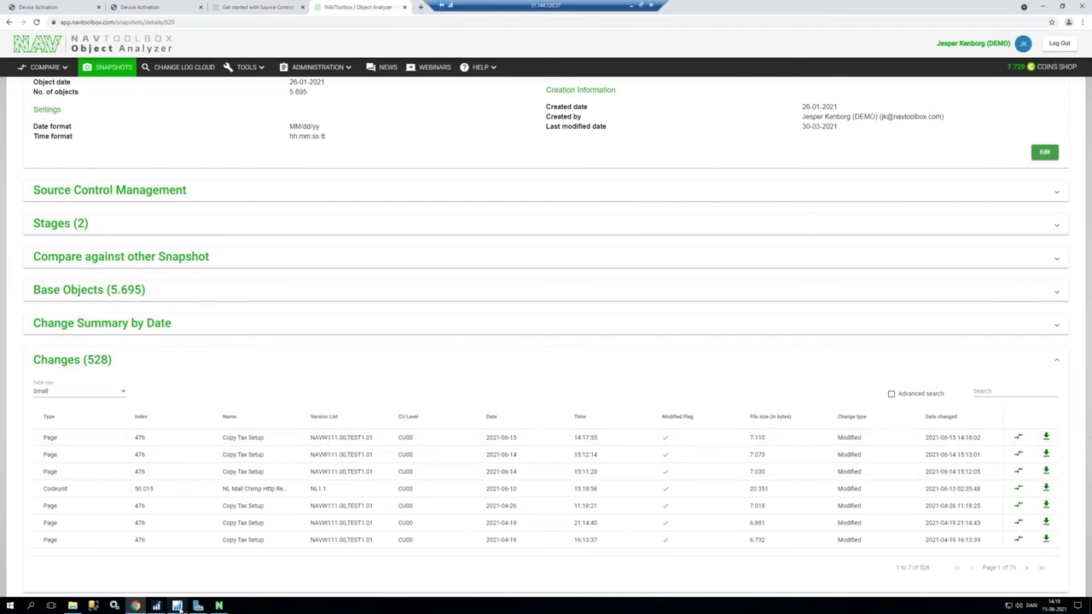
- Close the Page Designer, check Copy Tax Setup's date and time in the Object Designer, and return to NAVToolbox
click(177, 606)
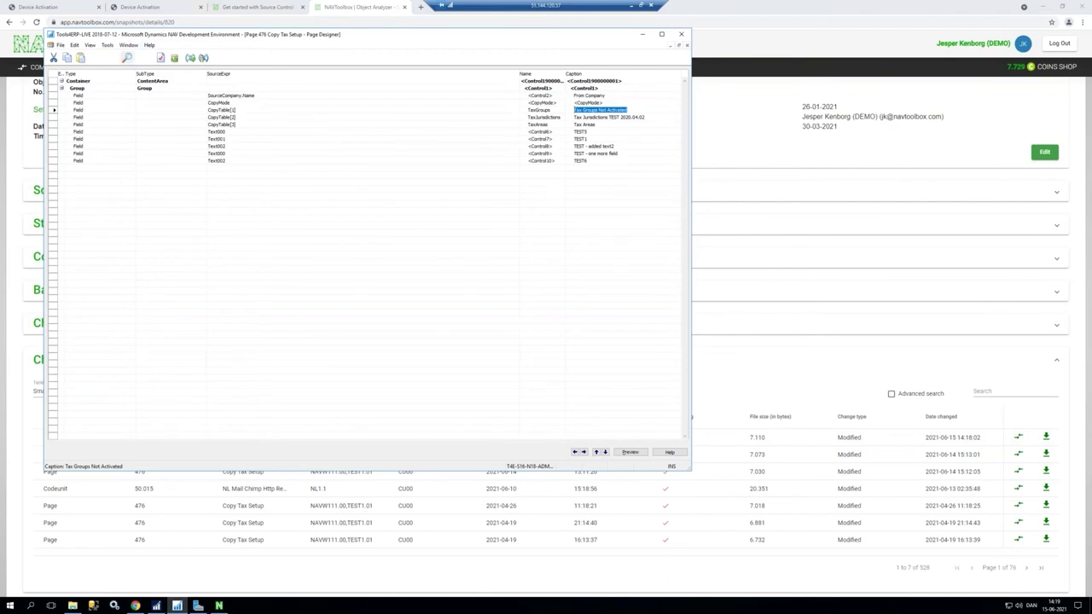
key(Escape)
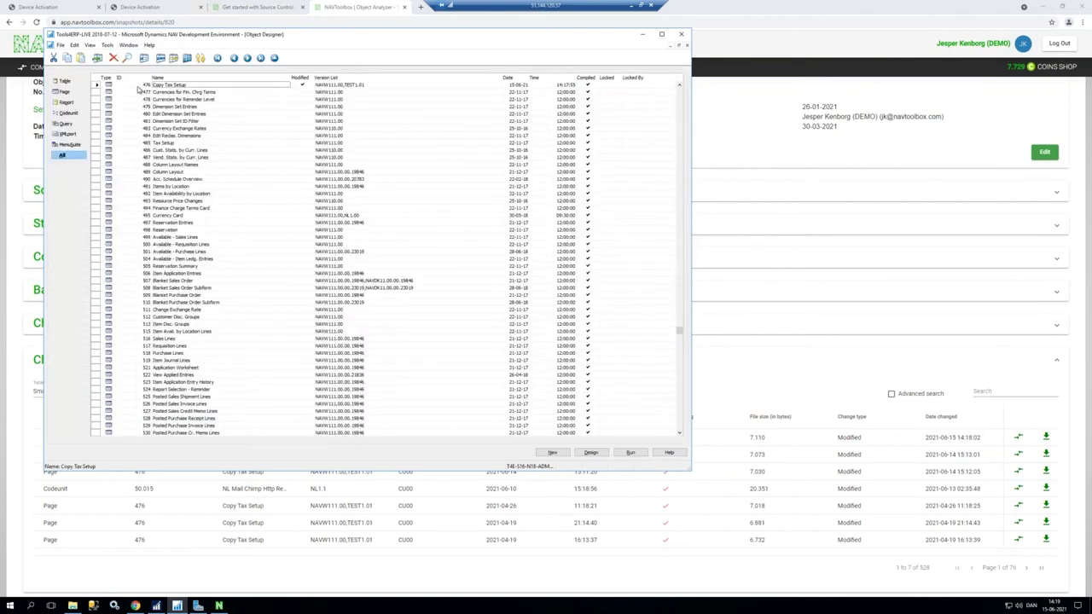
click(643, 36)
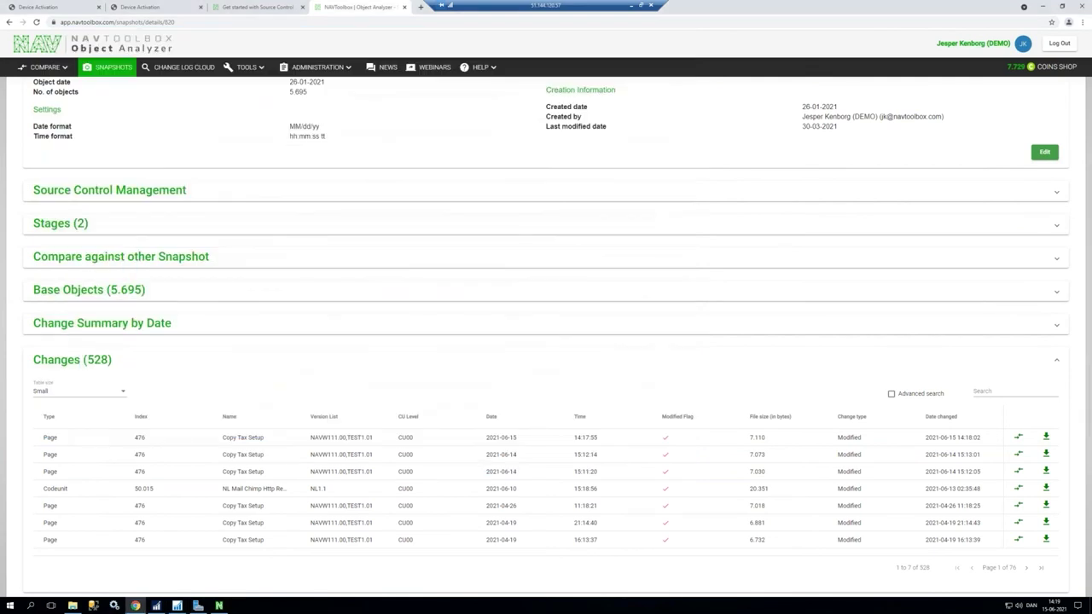
- Open the code comparison for the newest Copy Tax Setup change and examine the differences under Previous Change vs Source
click(1020, 438)
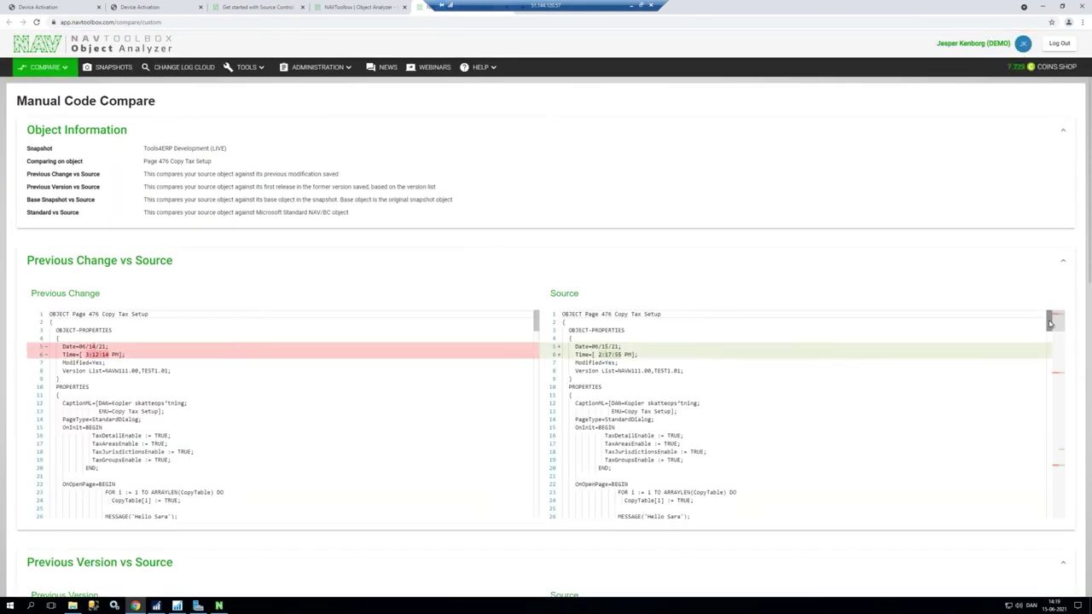
drag(1051, 323, 1055, 376)
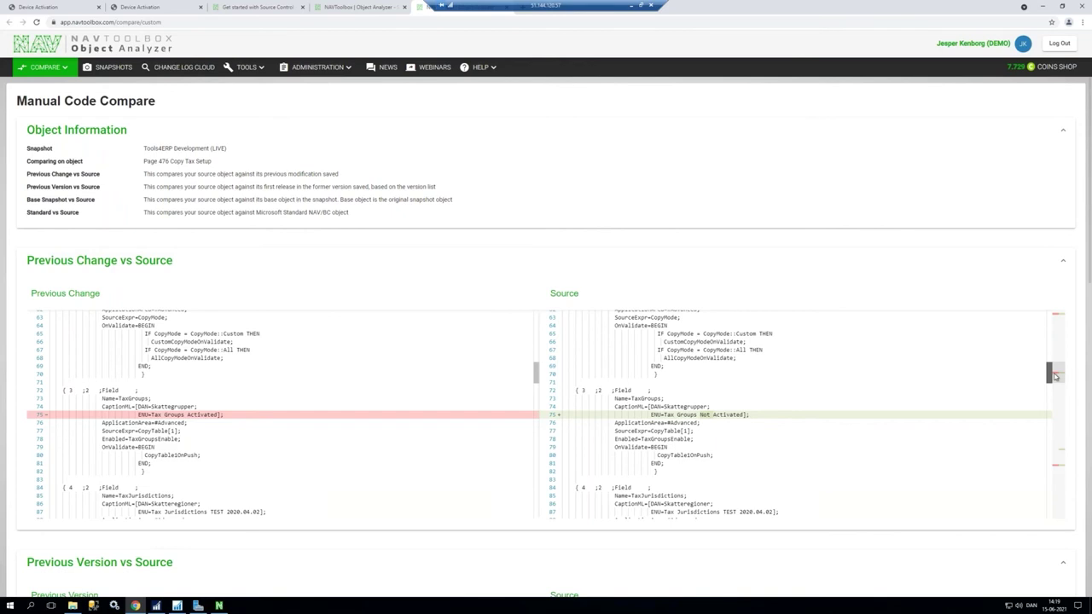
drag(1056, 377, 1063, 456)
scroll(1063, 456, up, 1)
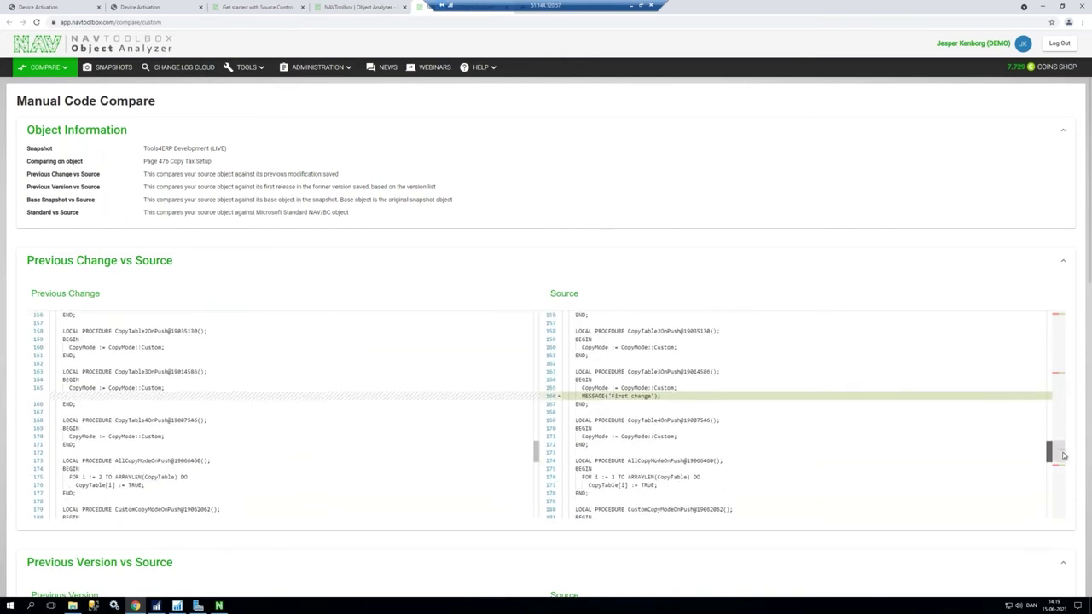
drag(1063, 456, 1065, 466)
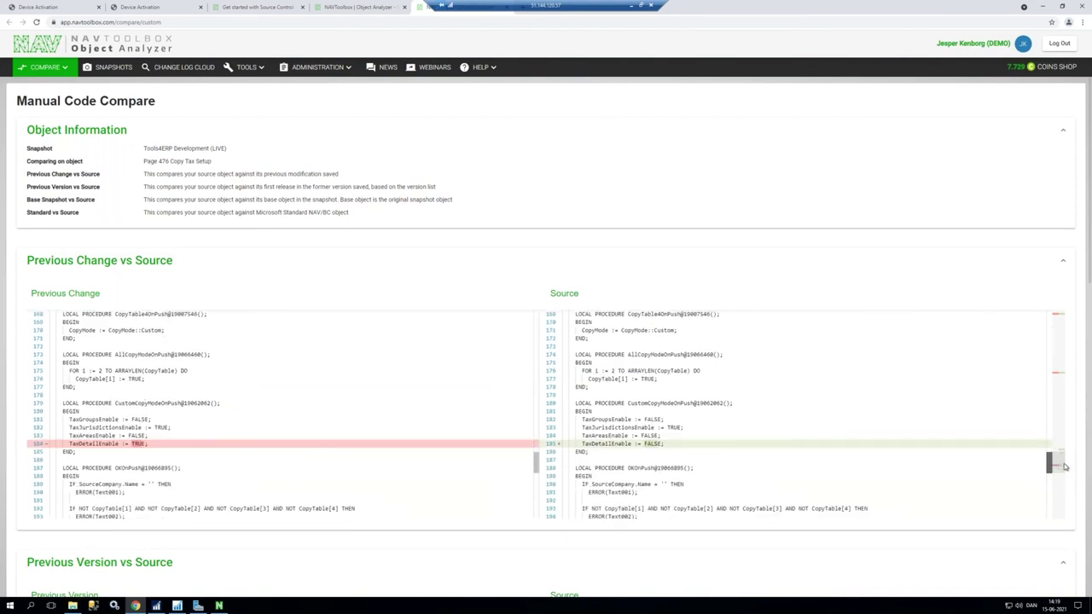
scroll(1065, 466, up, 1)
scroll(1065, 466, up, 1)
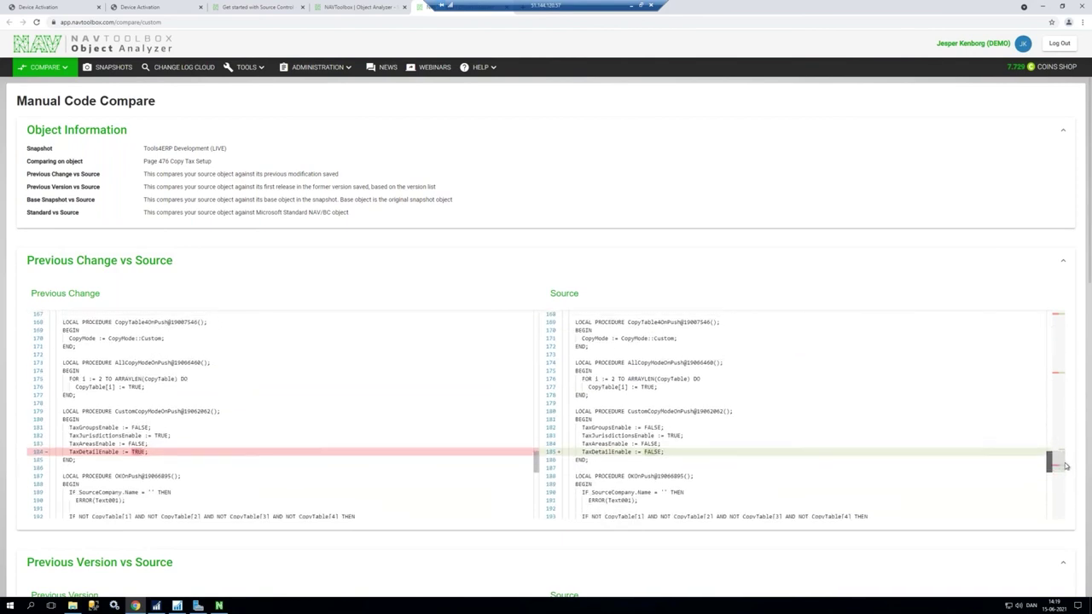
drag(1066, 456, 1029, 322)
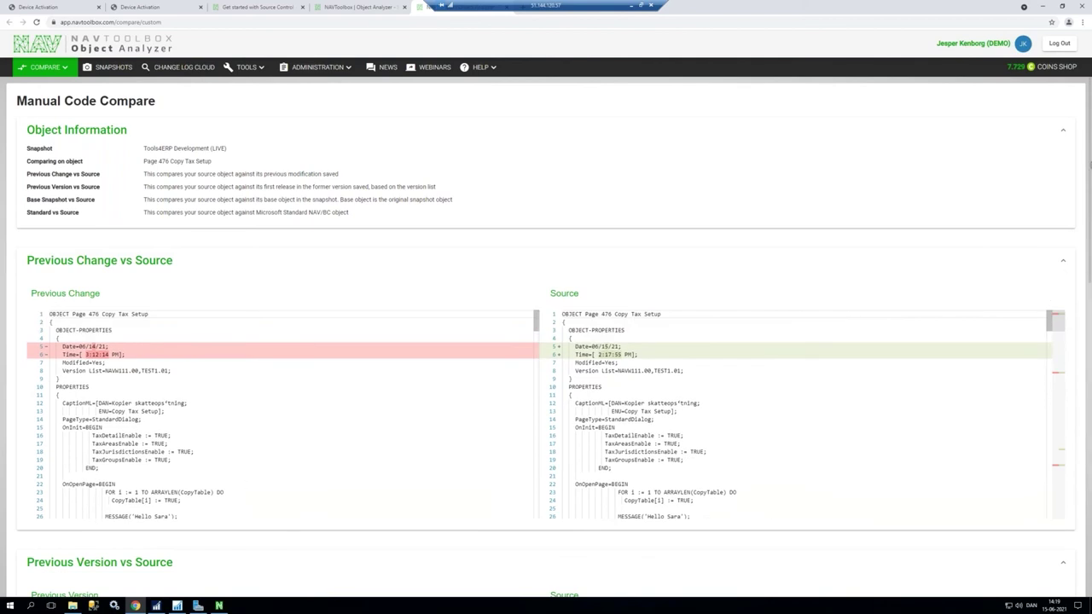
- Examine the code differences for Copy Tax Setup under Previous Version vs Source
scroll(1090, 226, down, 2)
drag(1090, 226, 1090, 305)
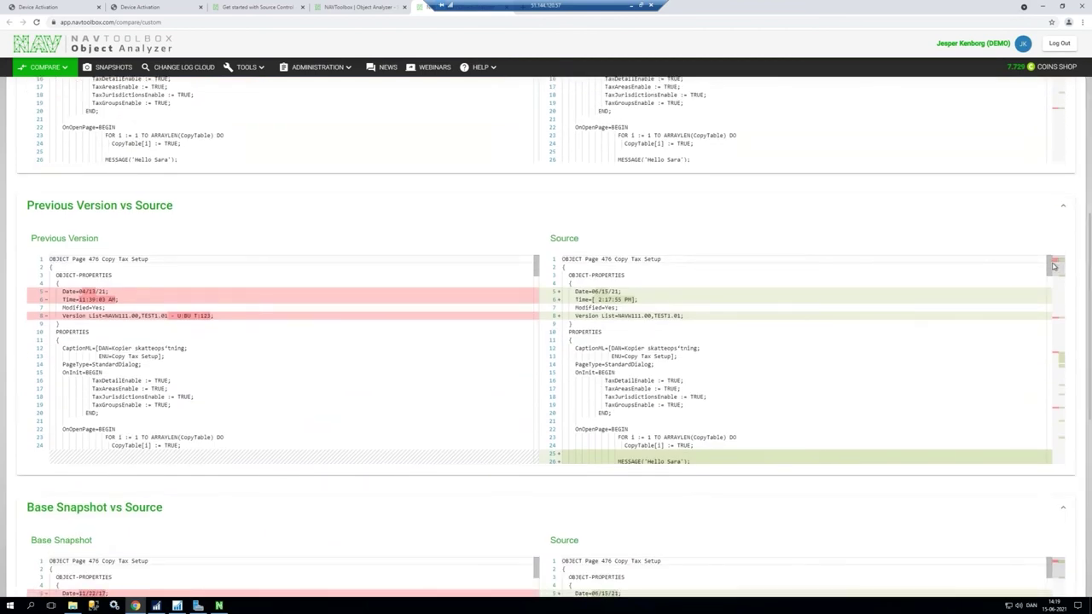
drag(1055, 266, 1072, 443)
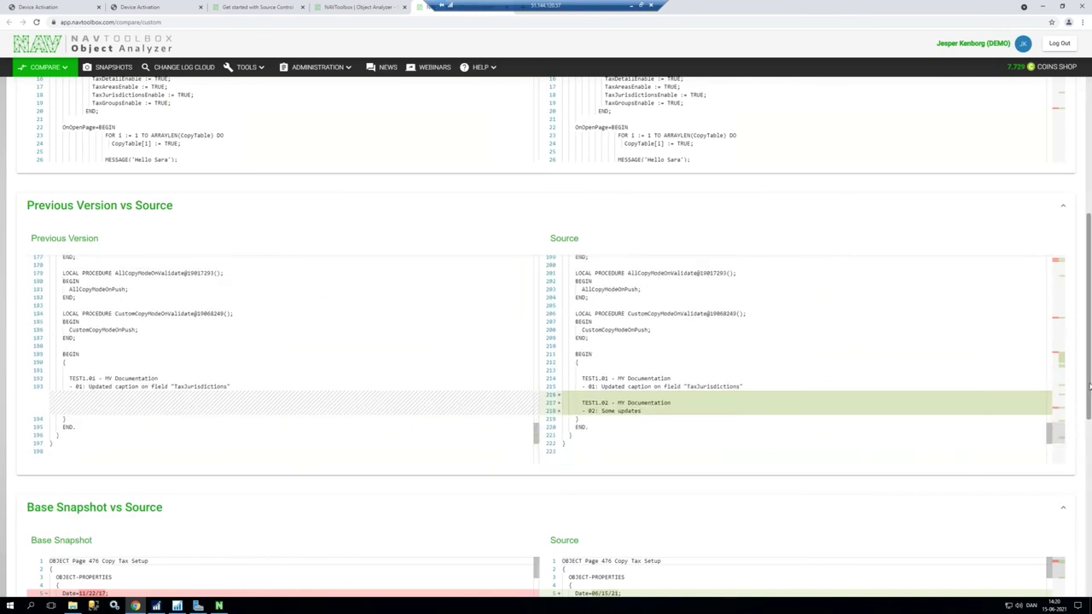
- Examine the code differences between the Microsoft standard object and the source under Standard vs Source
drag(1088, 405, 1080, 589)
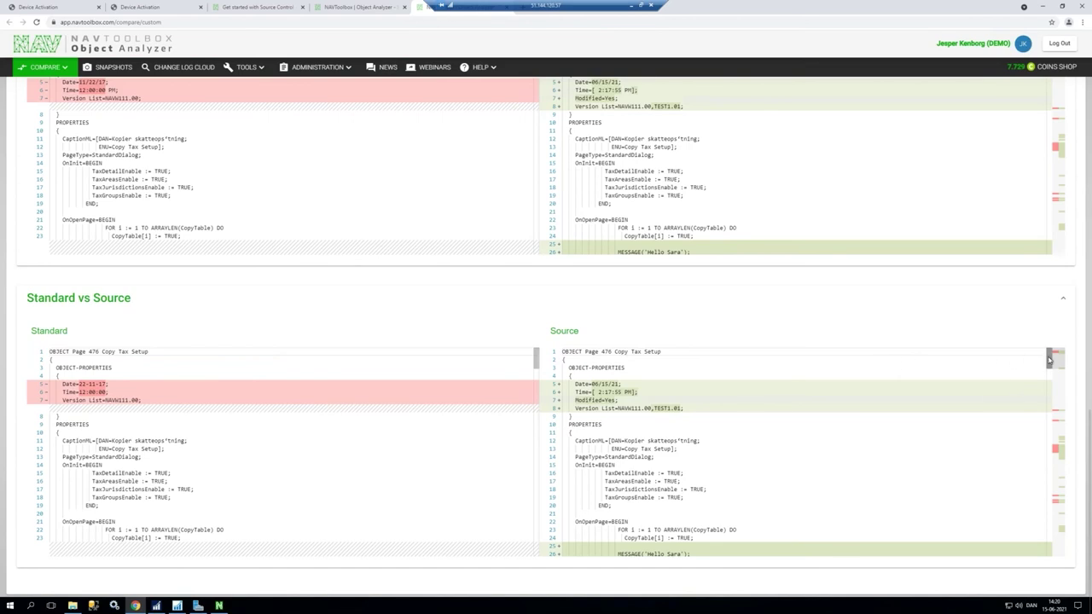
drag(1049, 358, 1051, 407)
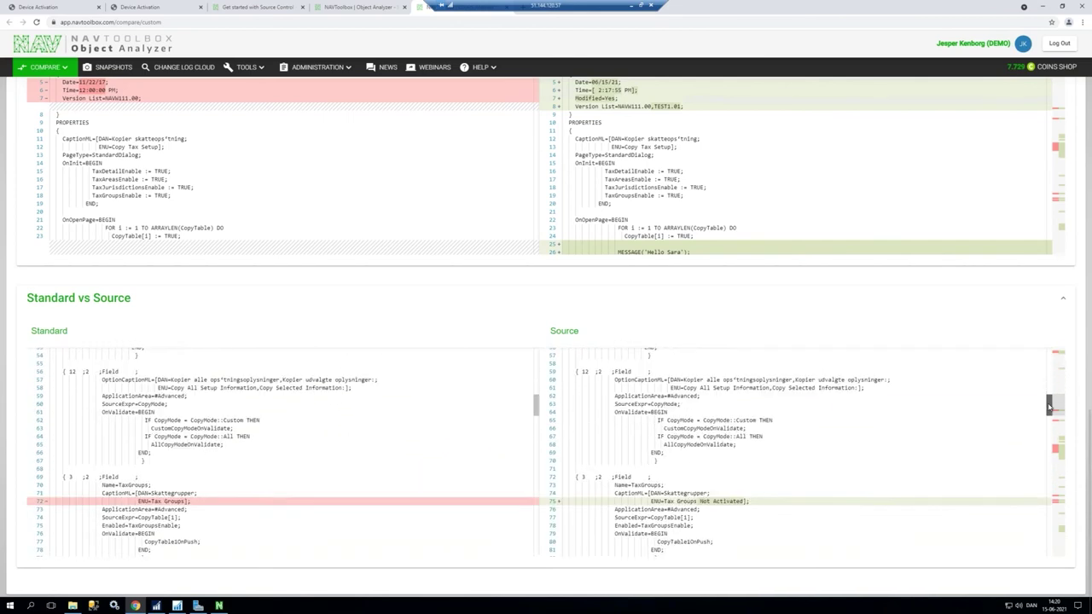
drag(1050, 410, 1050, 411)
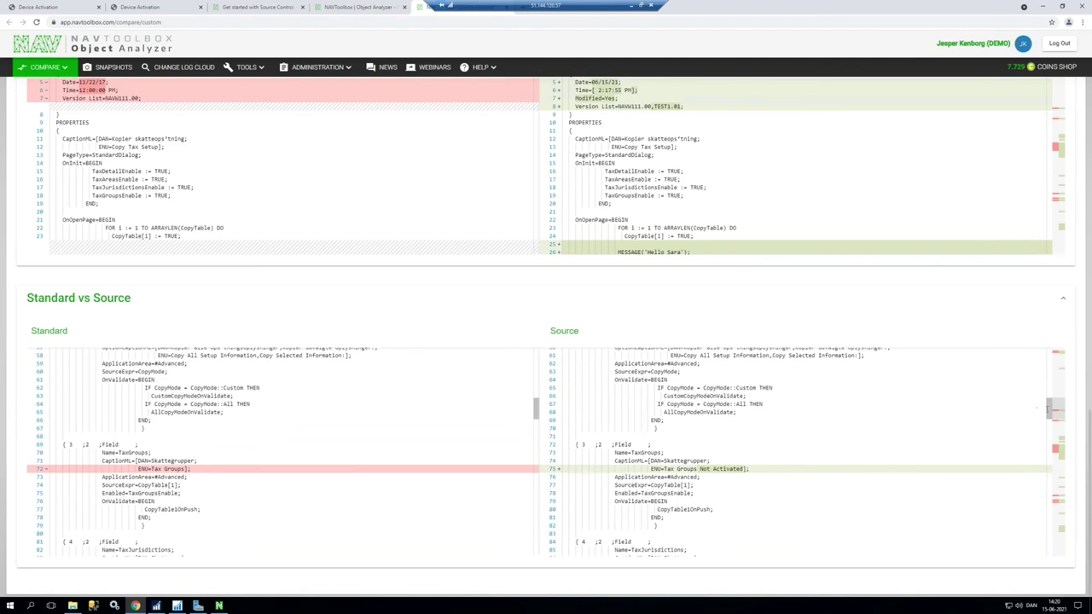
drag(1048, 410, 1042, 535)
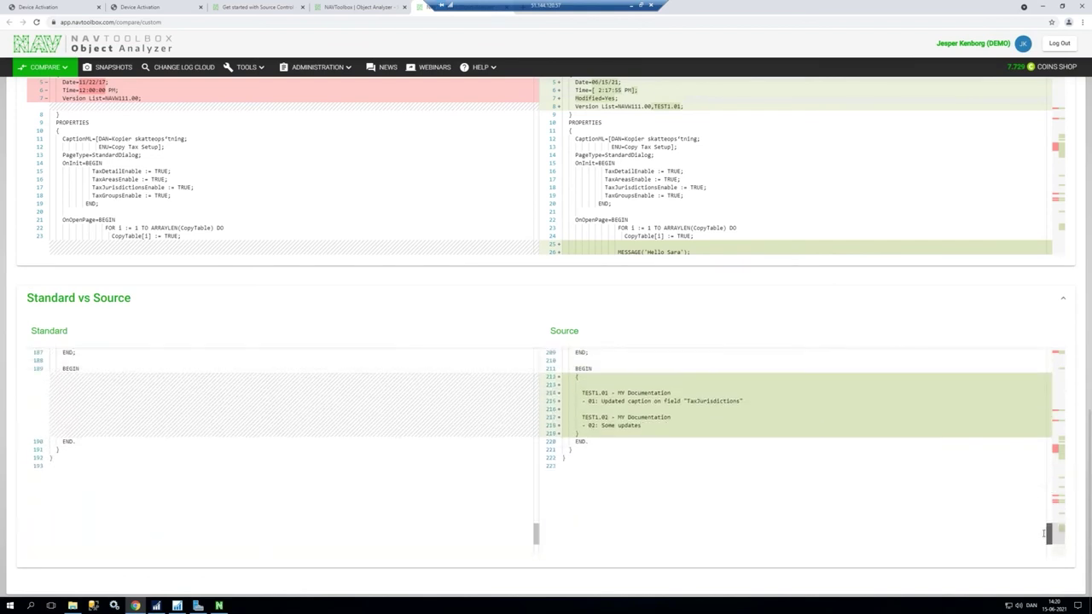
- Close the Copy Tax Setup comparison and examine the snapshot's Change Summary by Date
drag(1048, 530, 860, 267)
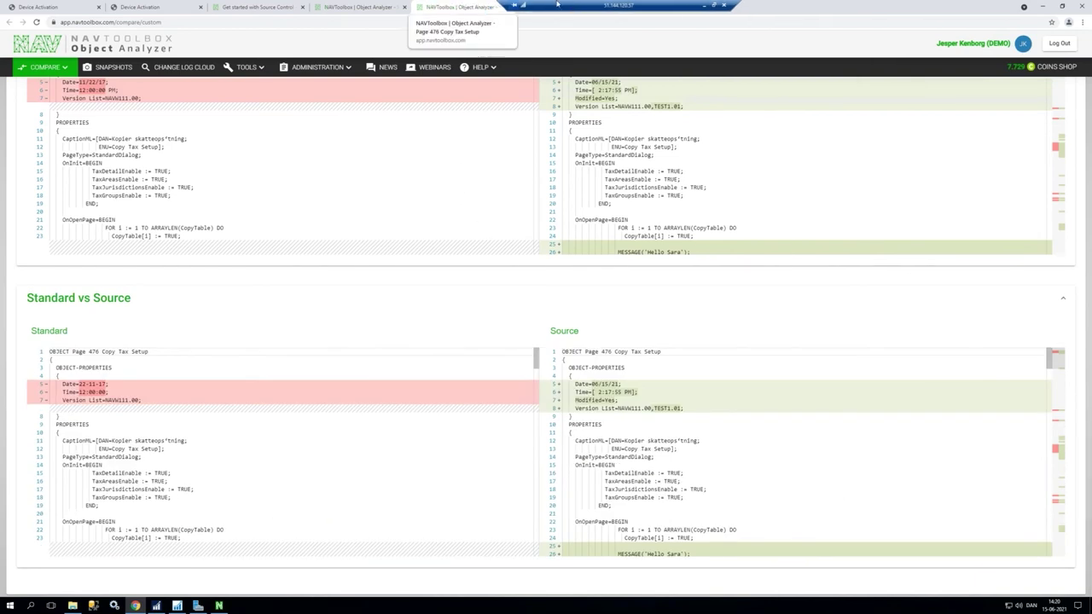
click(505, 8)
click(359, 359)
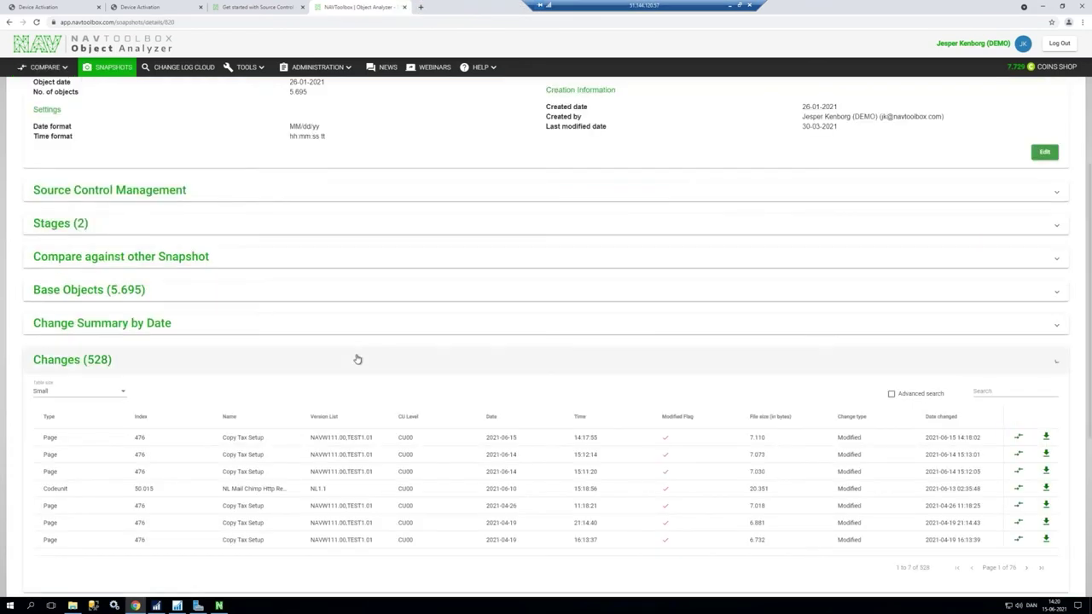
click(153, 327)
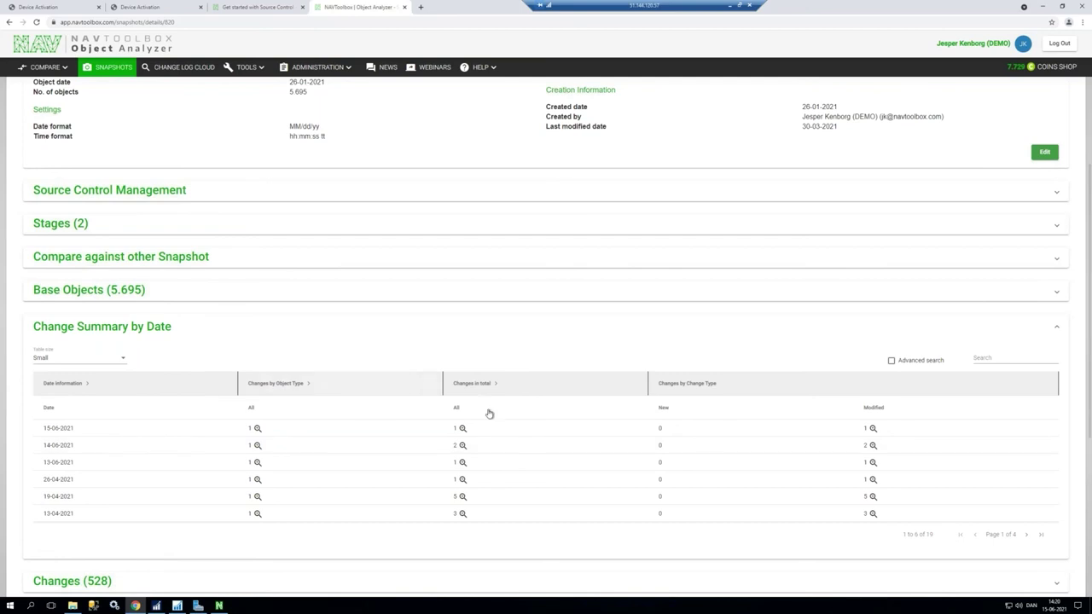
click(201, 331)
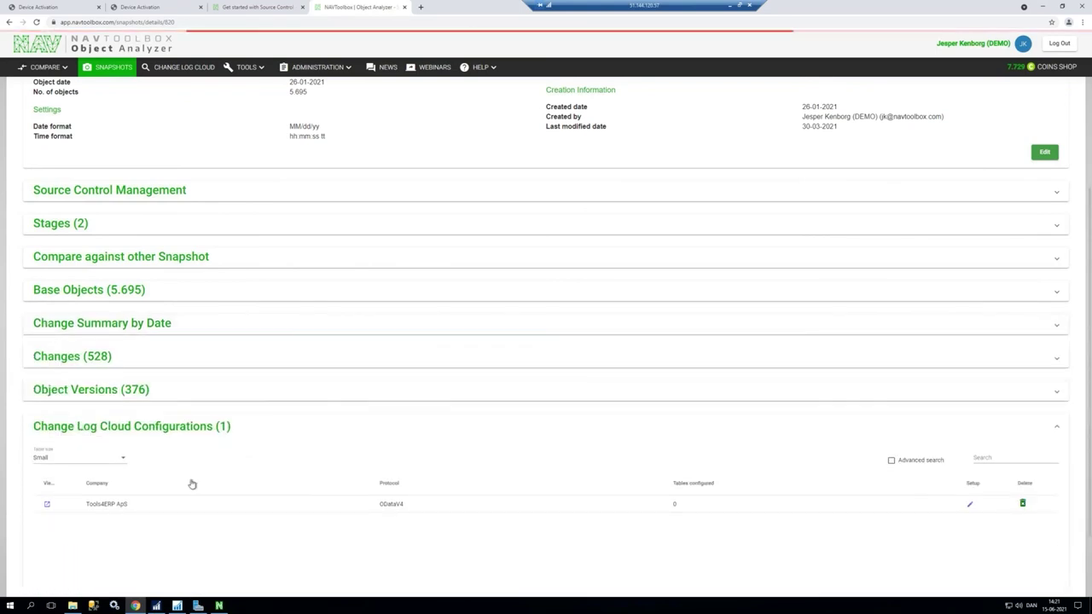
- List the snapshot's Object Versions and sort them by number of versions in descending order
scroll(157, 269, down, 2)
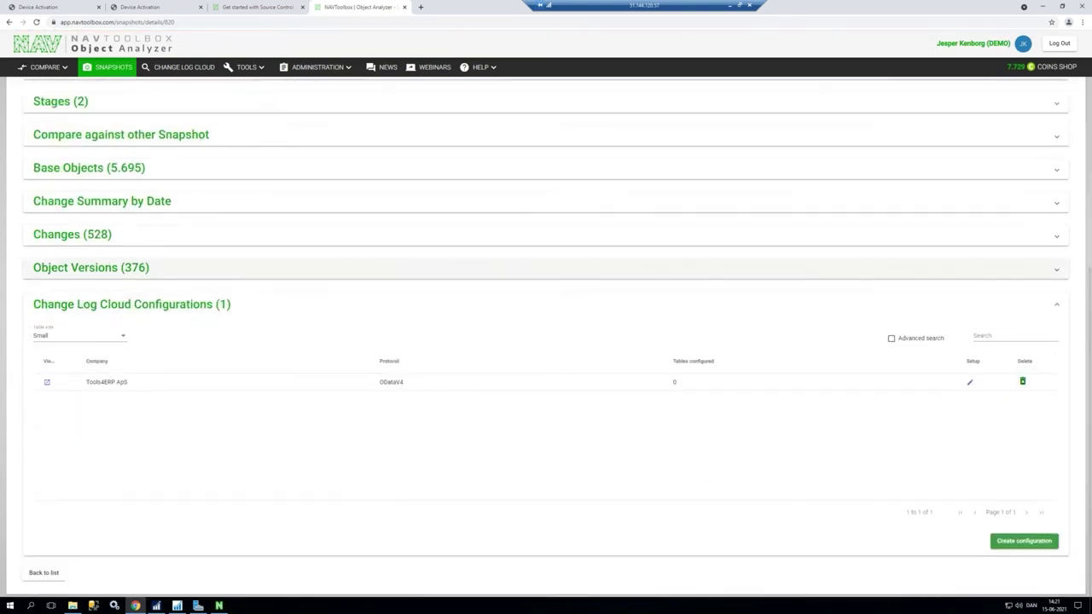
click(157, 270)
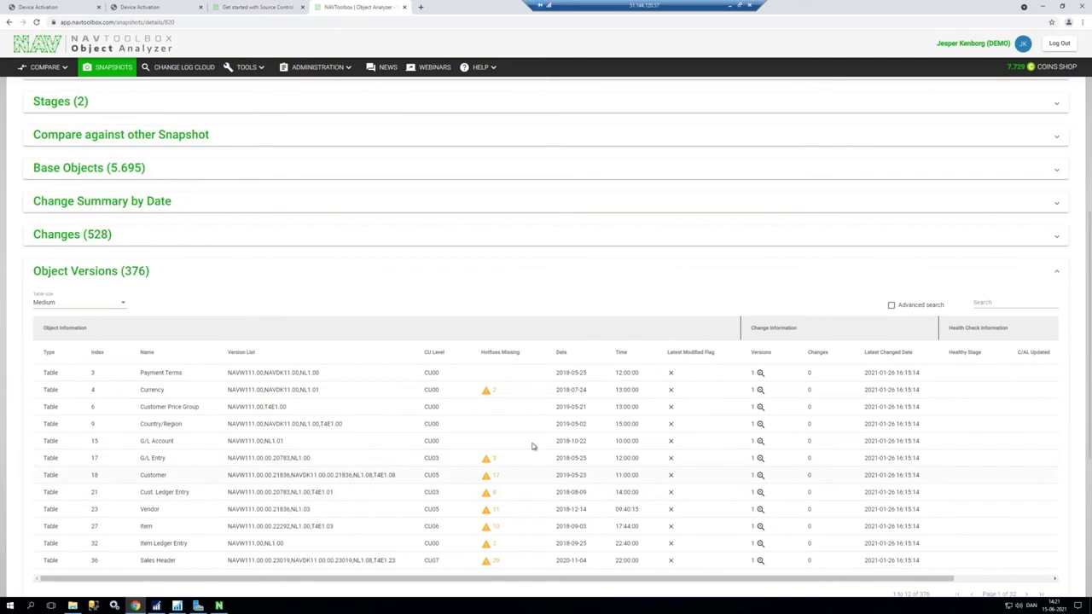
click(762, 352)
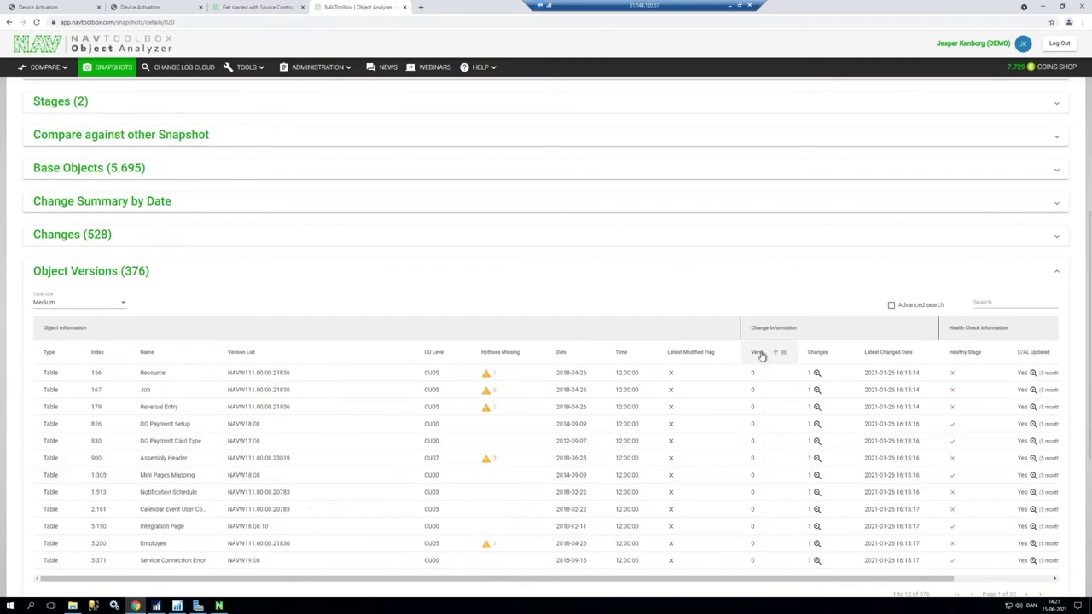
click(762, 352)
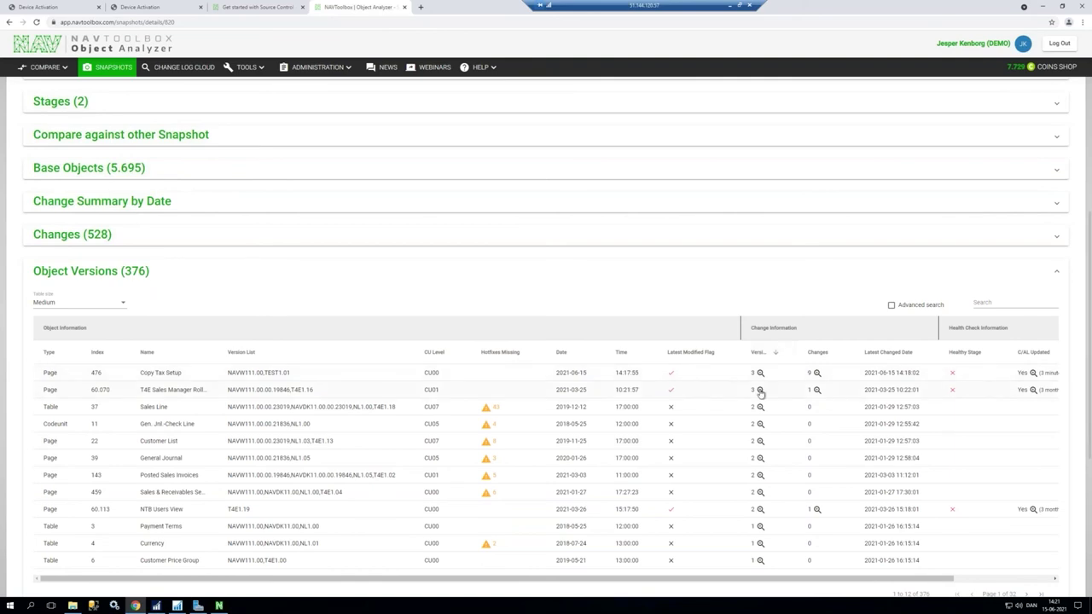
- Open the versions overview of page 60070, widen the Version List column, and examine the C/AL changes of version T4E1.16
click(760, 390)
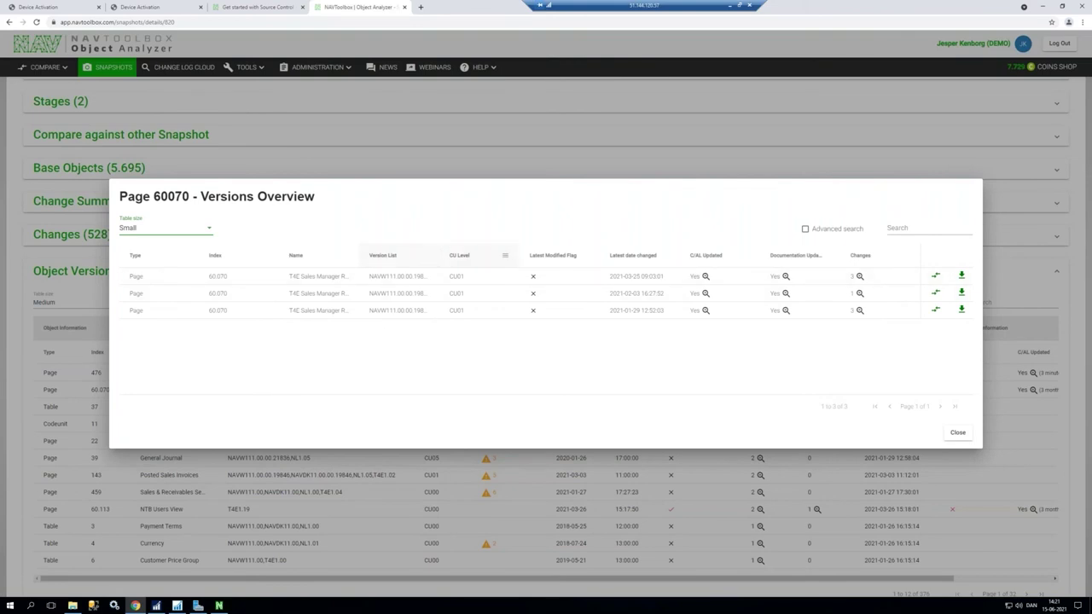
drag(438, 256, 508, 260)
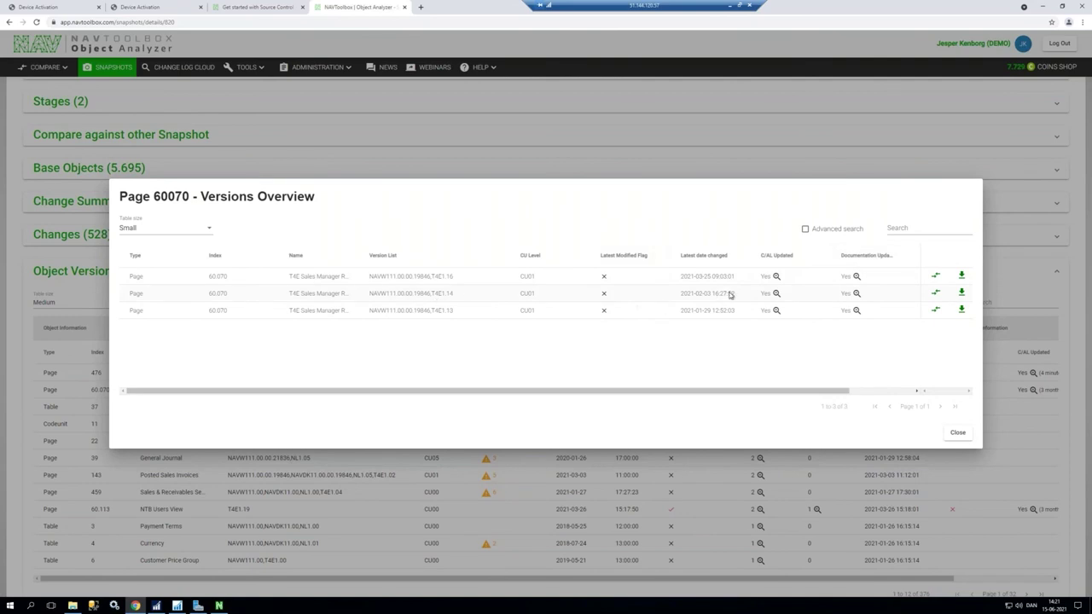
click(776, 277)
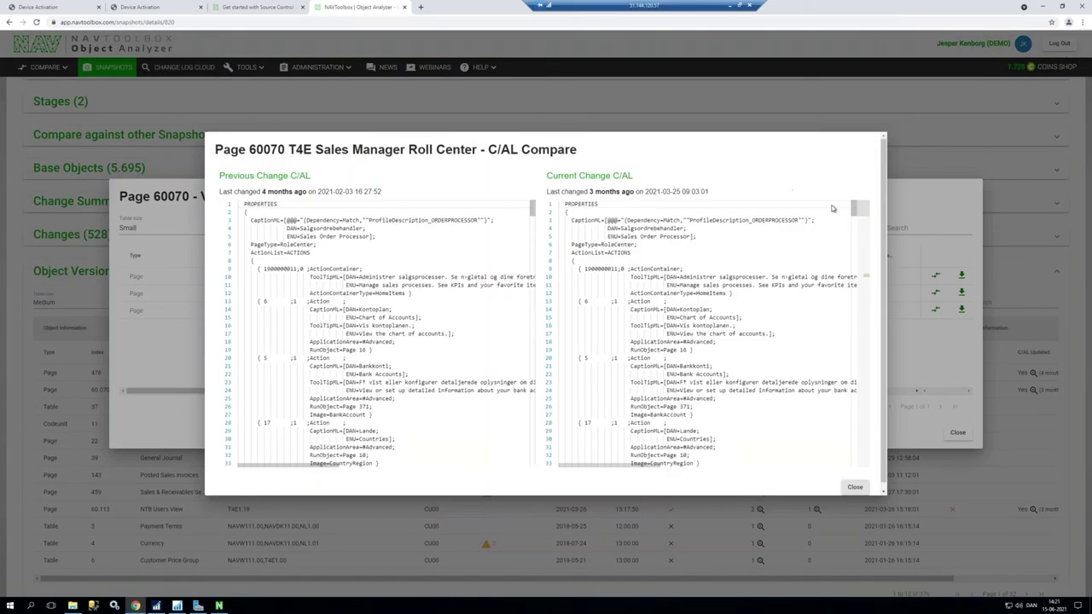
drag(855, 209, 848, 289)
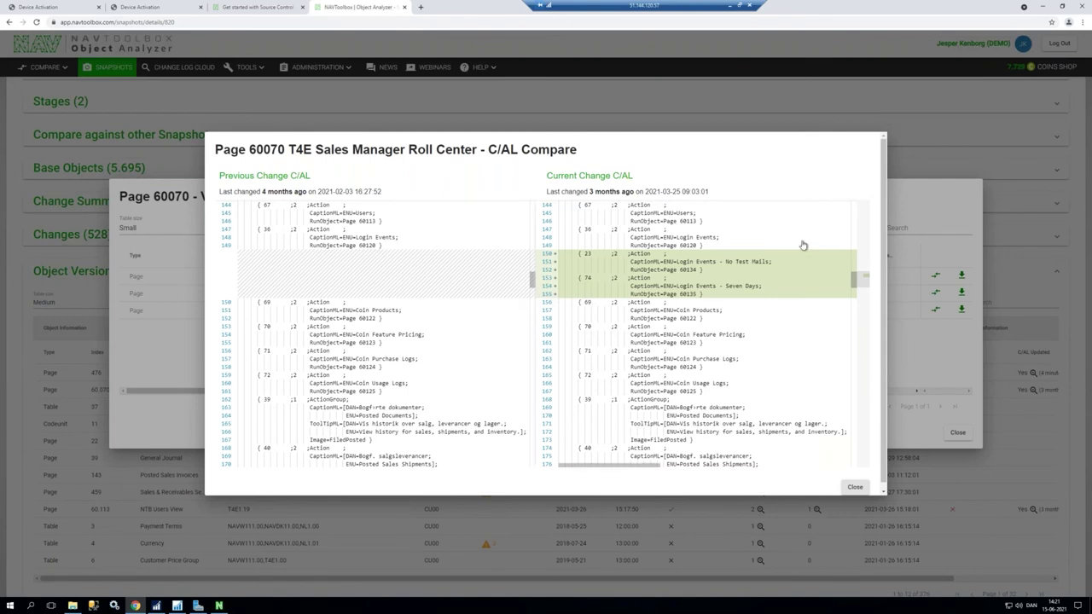
key(Escape)
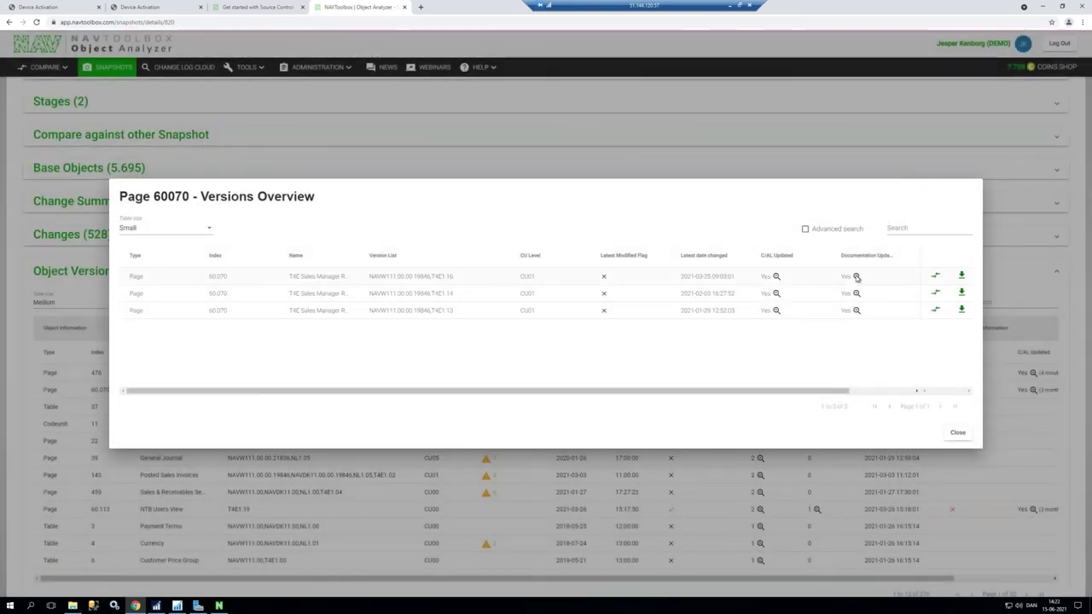
- Examine the documentation changes of version T4E1.16 of page 60070 down to the end of the documentation
click(857, 277)
scroll(857, 277, down, 2)
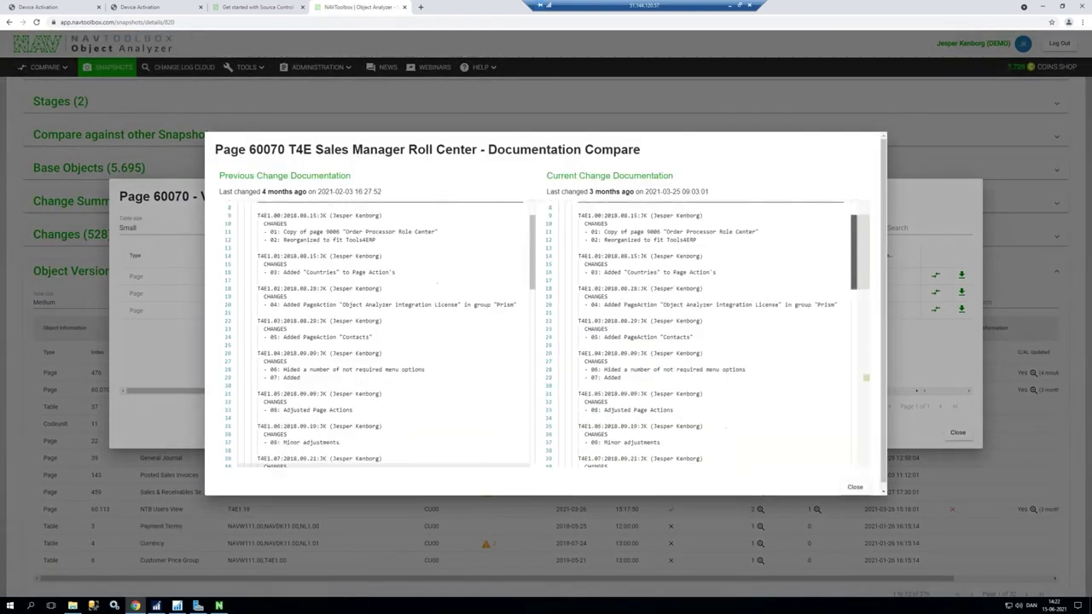
scroll(613, 355, down, 5)
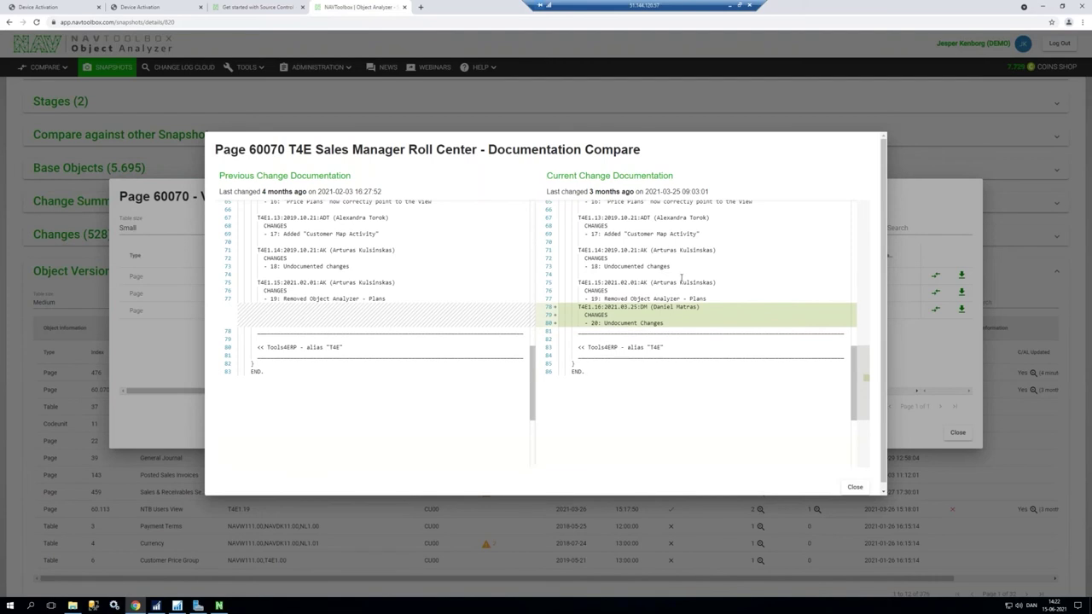
key(Escape)
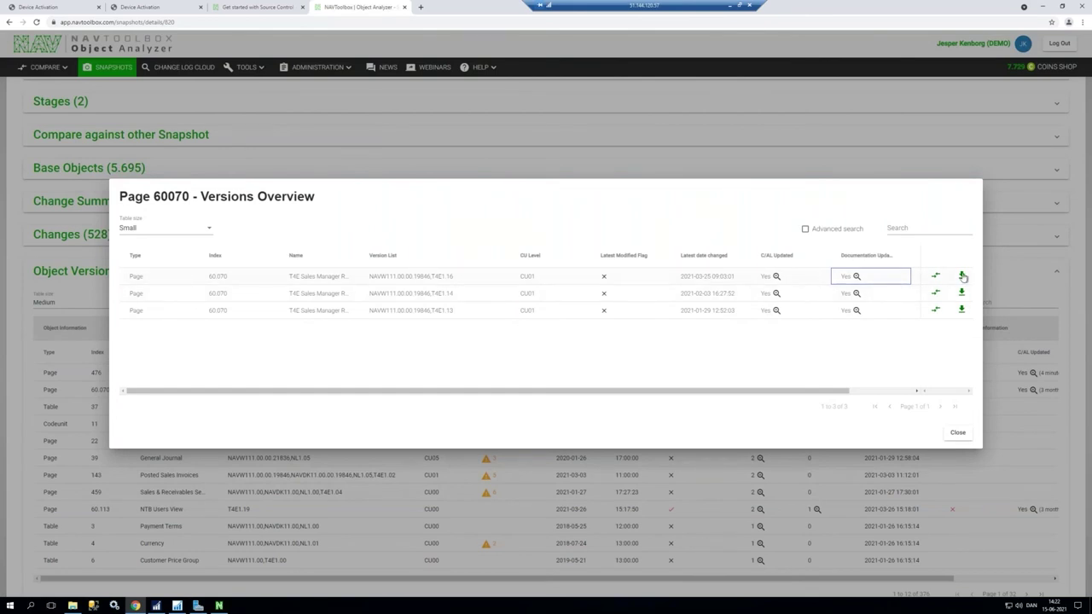
- Download the object files for version T4E1.16 of page 60070 and inspect the text files in the archive
click(963, 276)
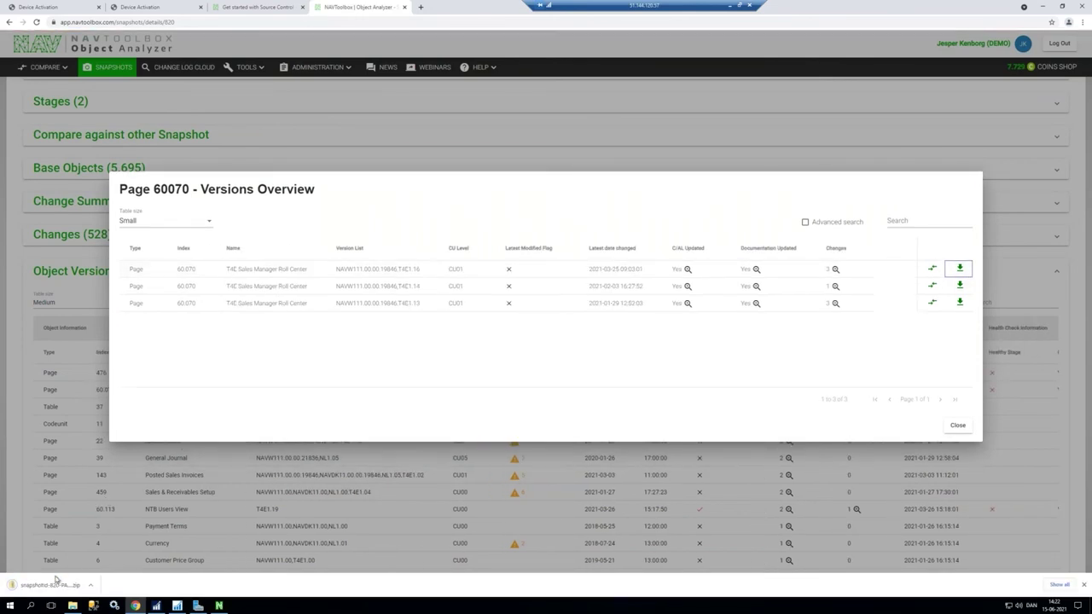
click(53, 587)
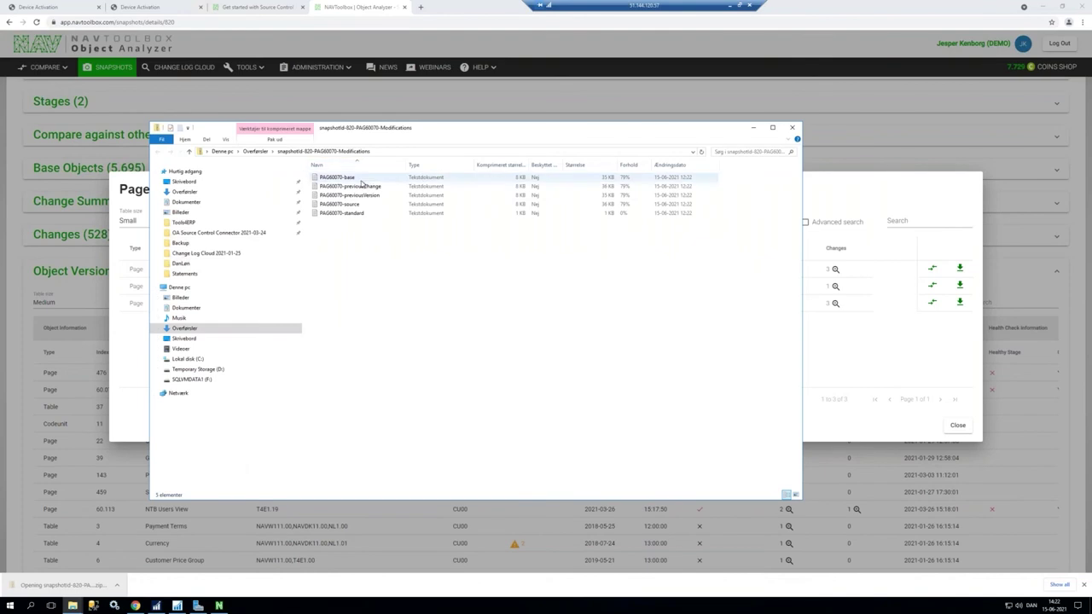
click(360, 179)
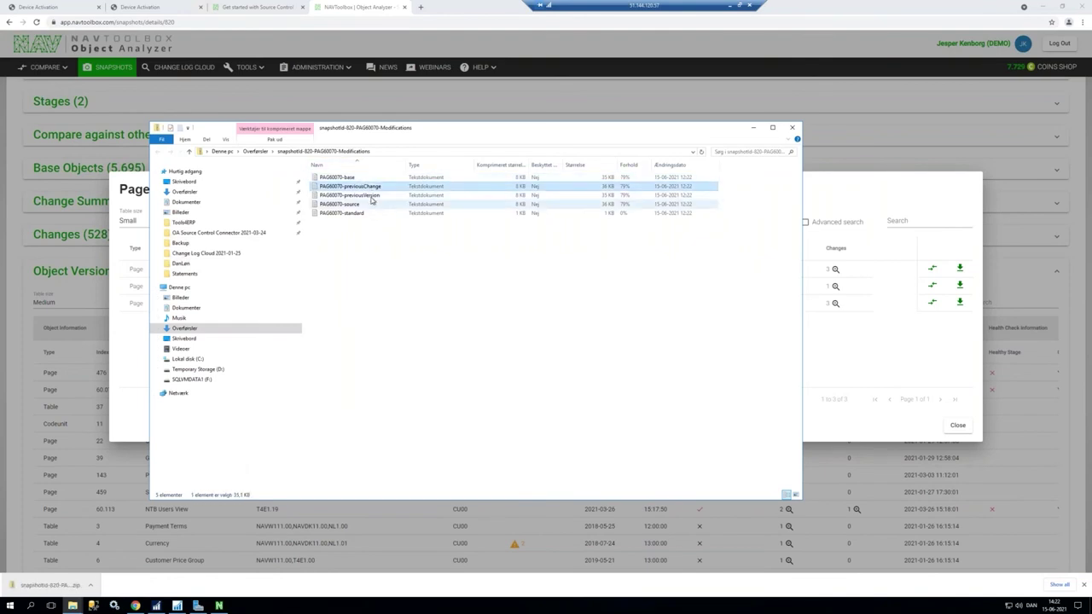
click(369, 195)
click(357, 214)
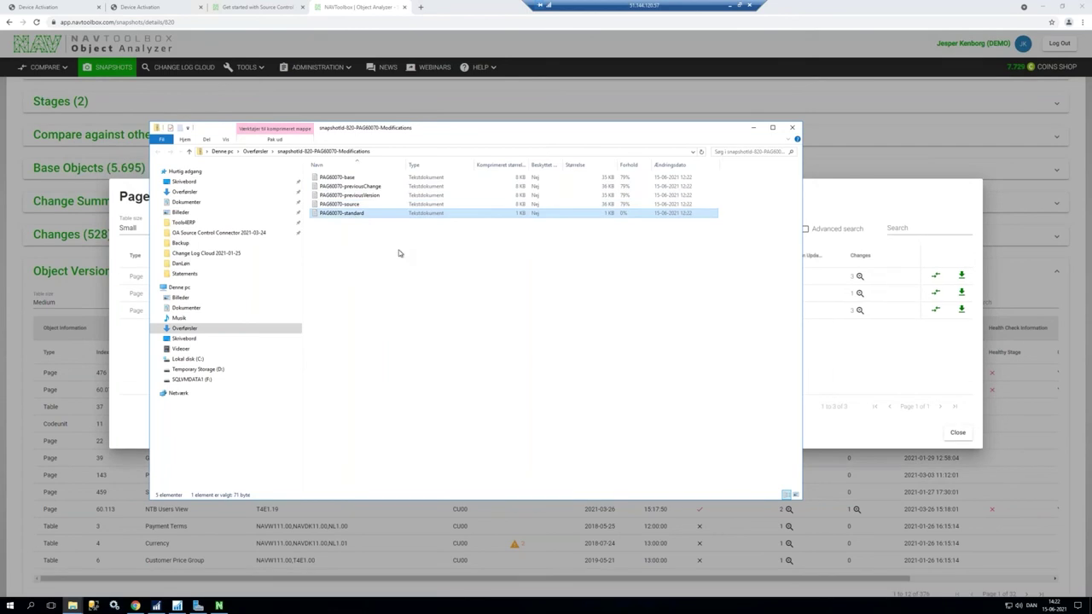
click(793, 129)
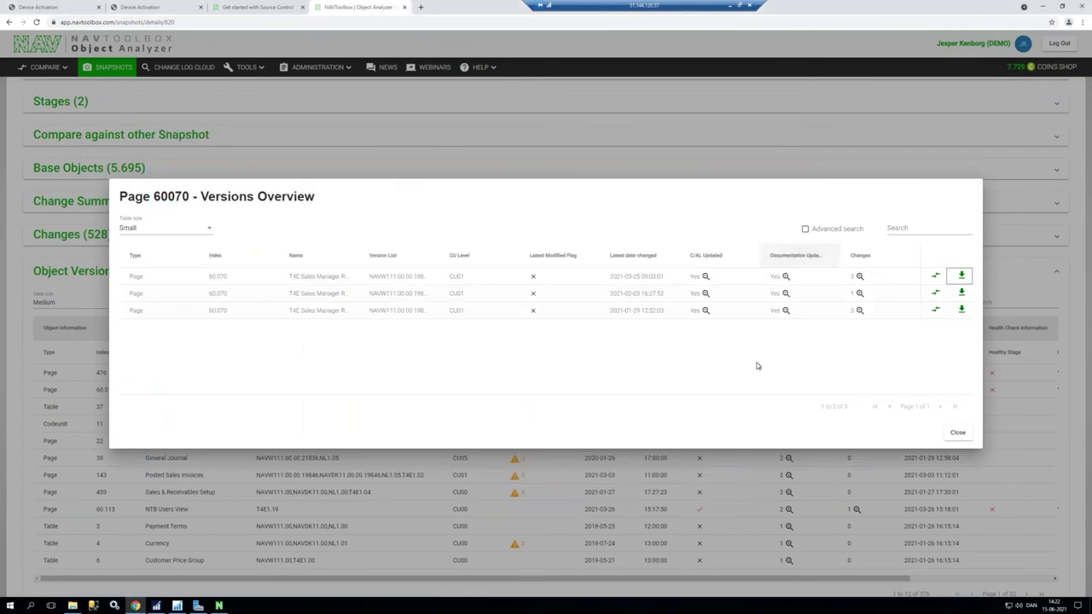
- Leave the versions overview and examine the Health Check comparisons: C/AL for page 60070 and documentation for page 476 Copy Tax Setup
click(785, 478)
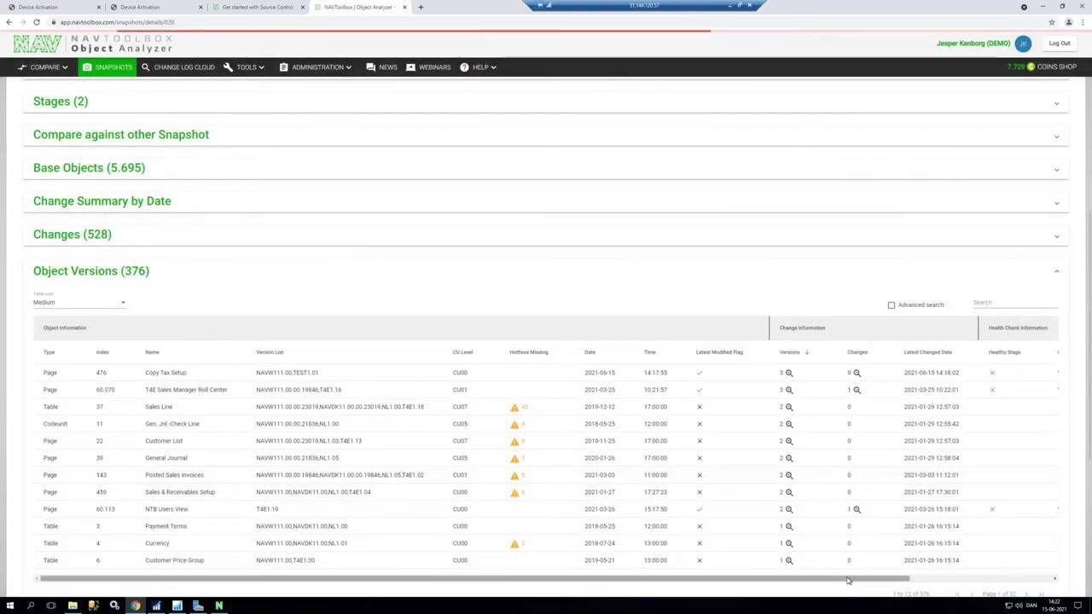
drag(916, 586, 1002, 587)
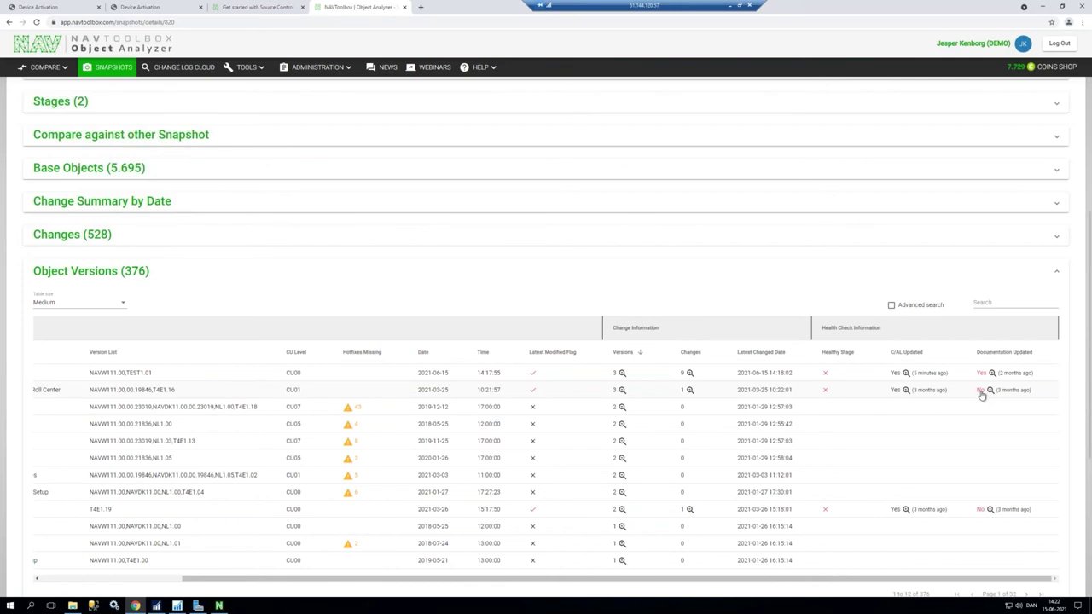
click(902, 391)
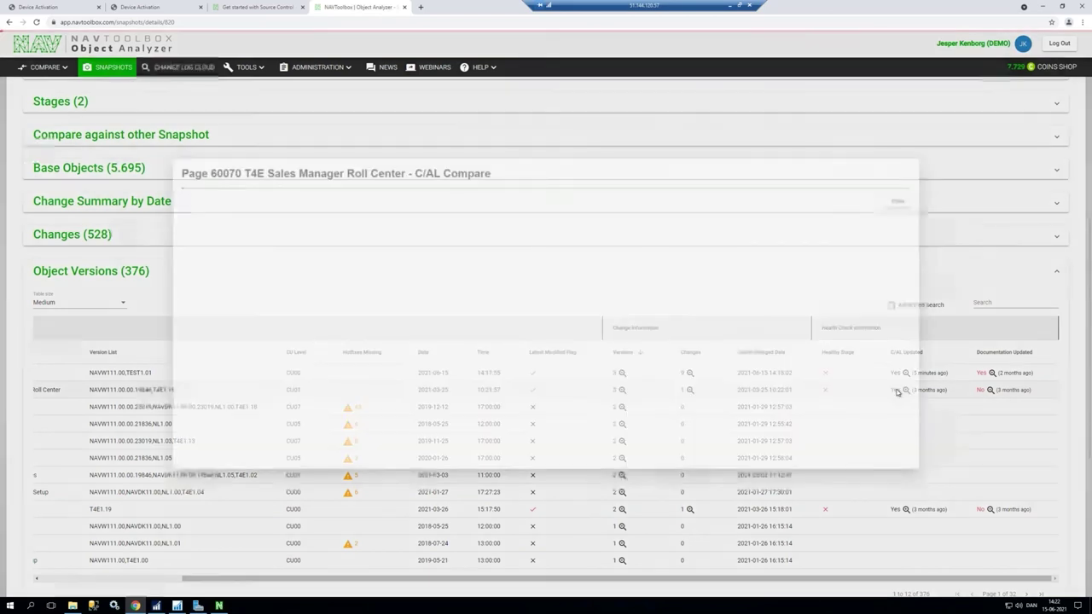
scroll(947, 274, down, 10)
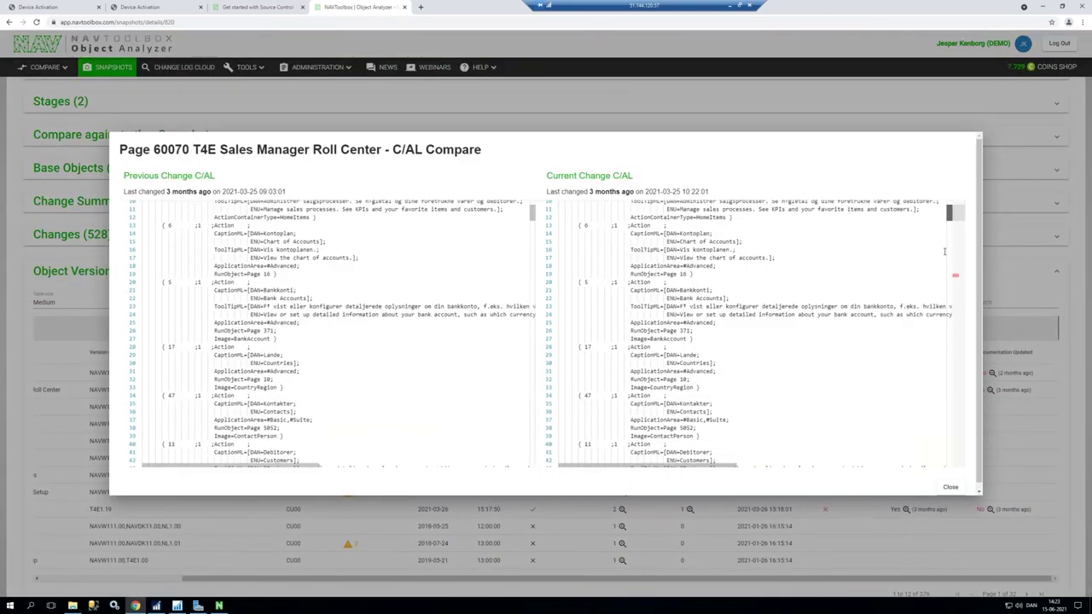
scroll(943, 287, down, 4)
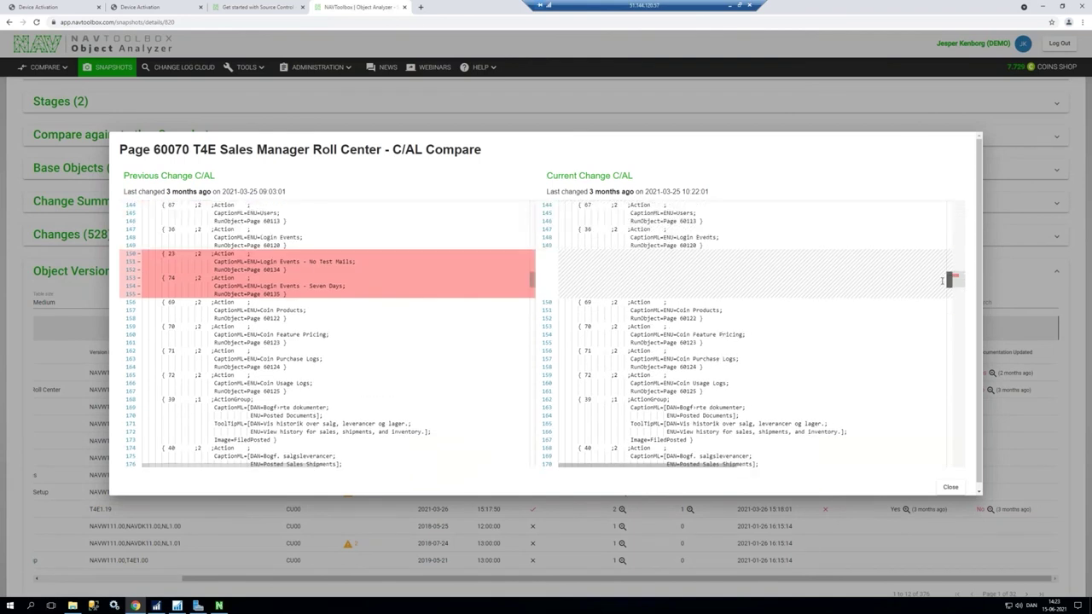
scroll(947, 280, down, 1)
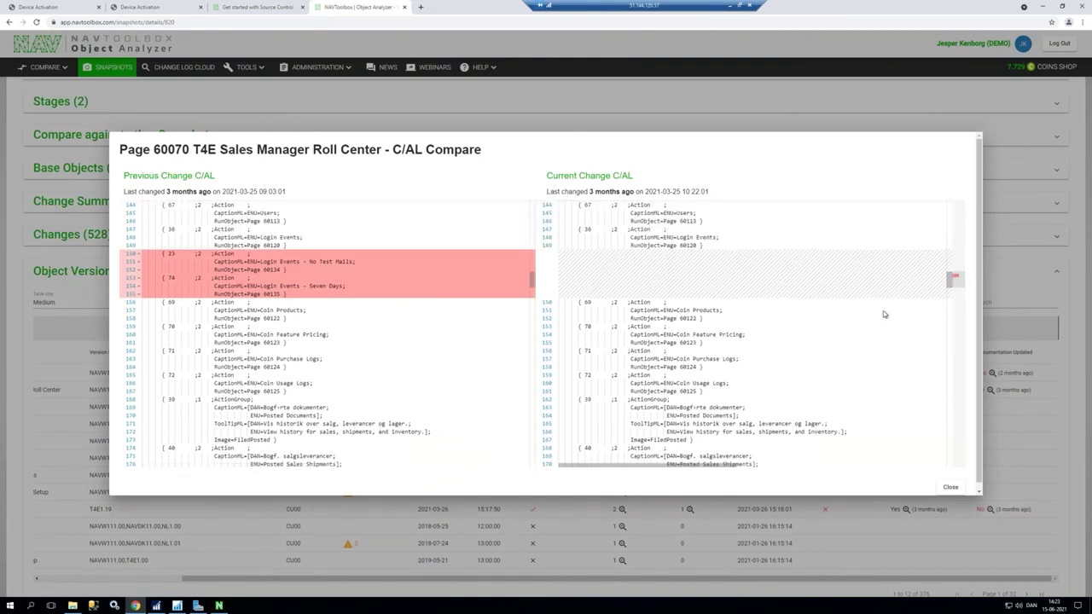
key(Escape)
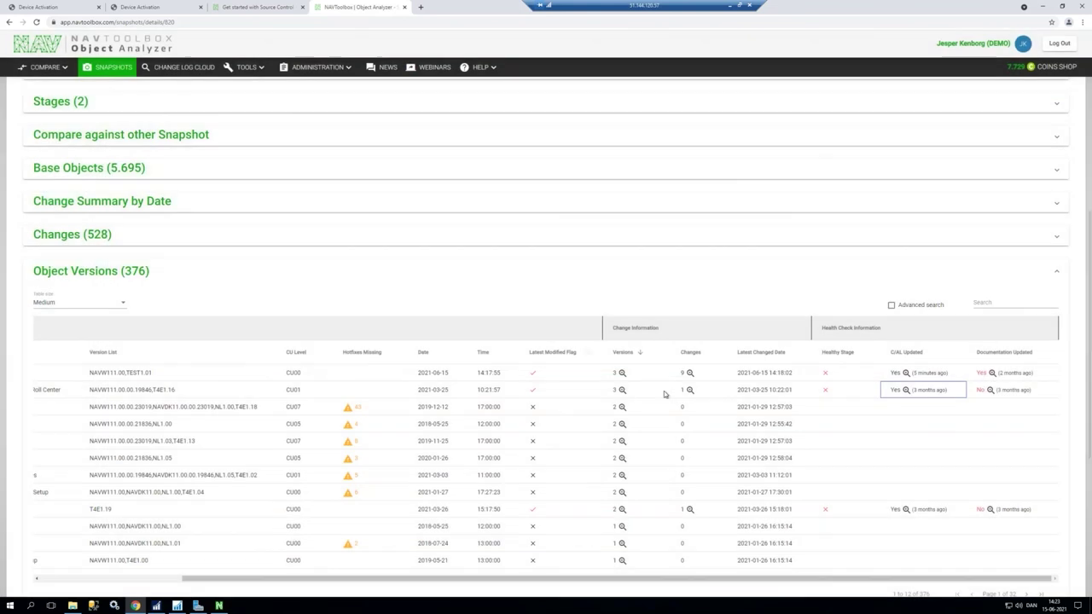
click(991, 373)
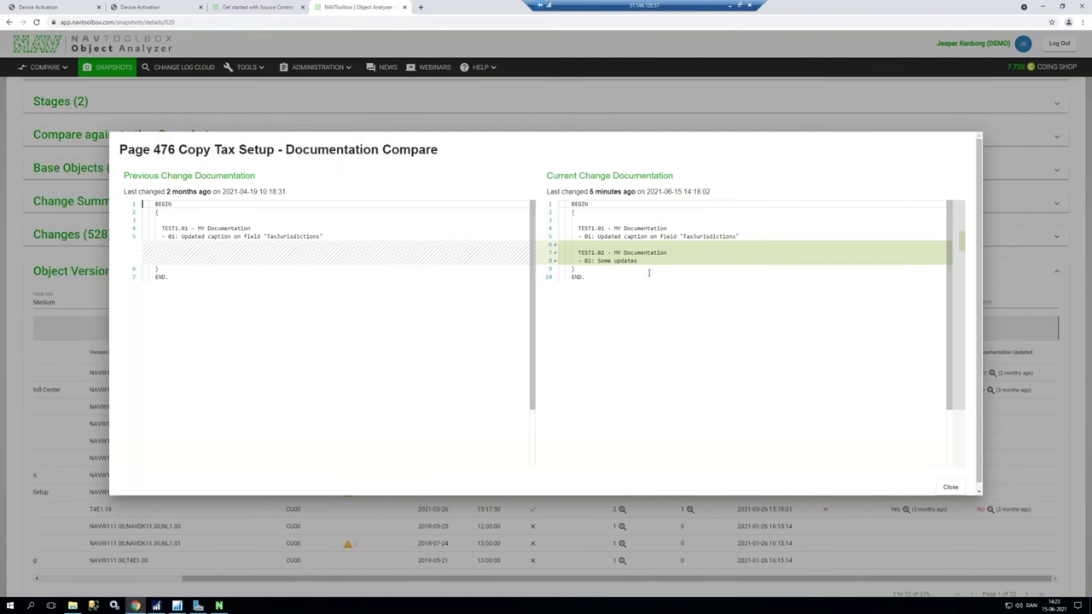
key(Escape)
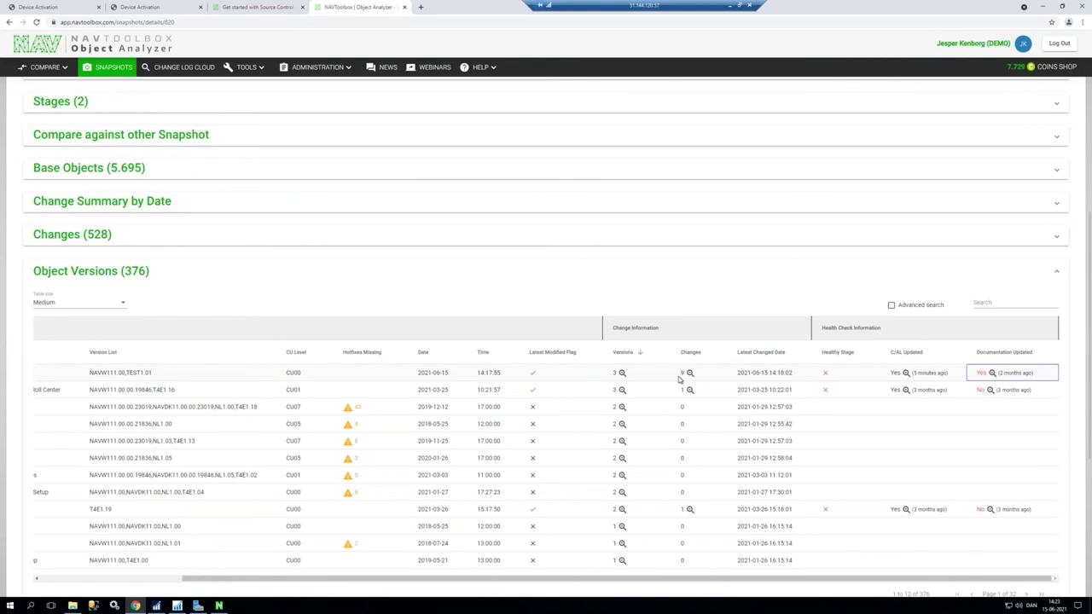
- Sort the object versions by Healthy Stage in ascending order and examine the listed objects' details
scroll(851, 443, down, 3)
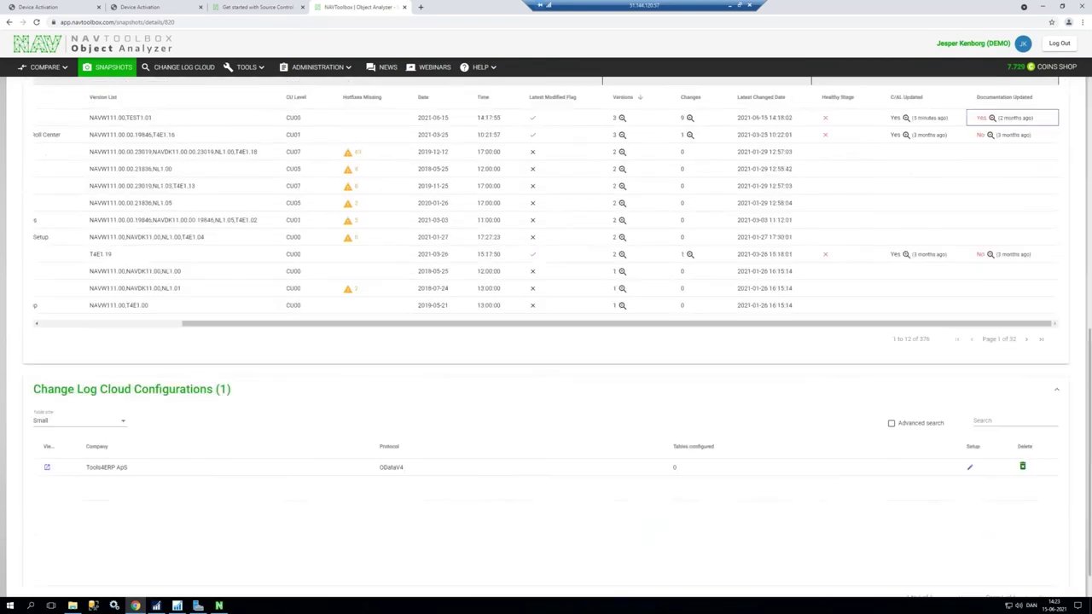
scroll(848, 443, up, 5)
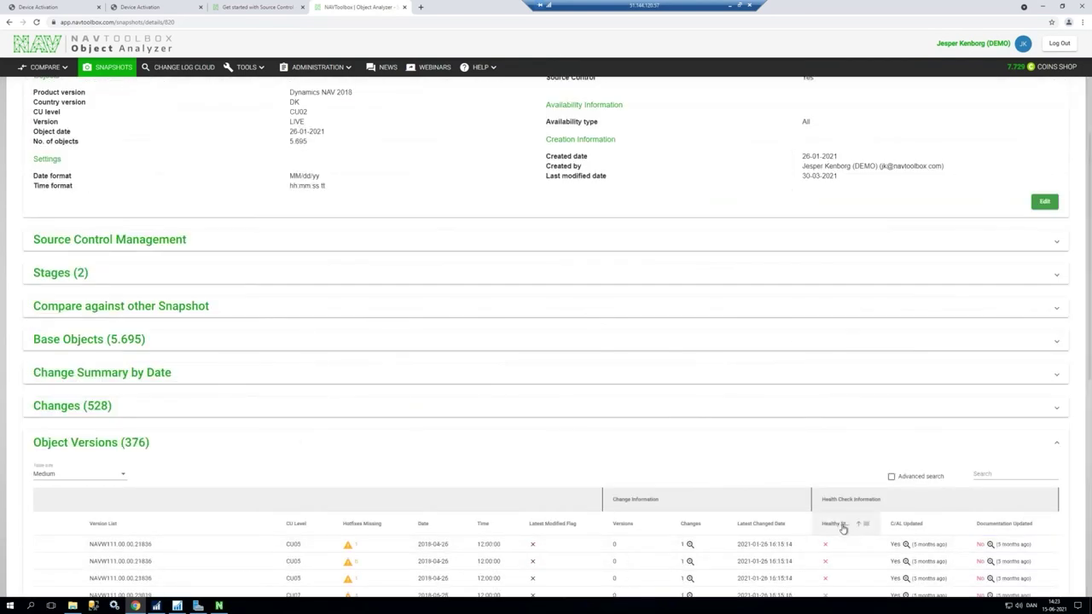
click(843, 525)
scroll(847, 540, down, 4)
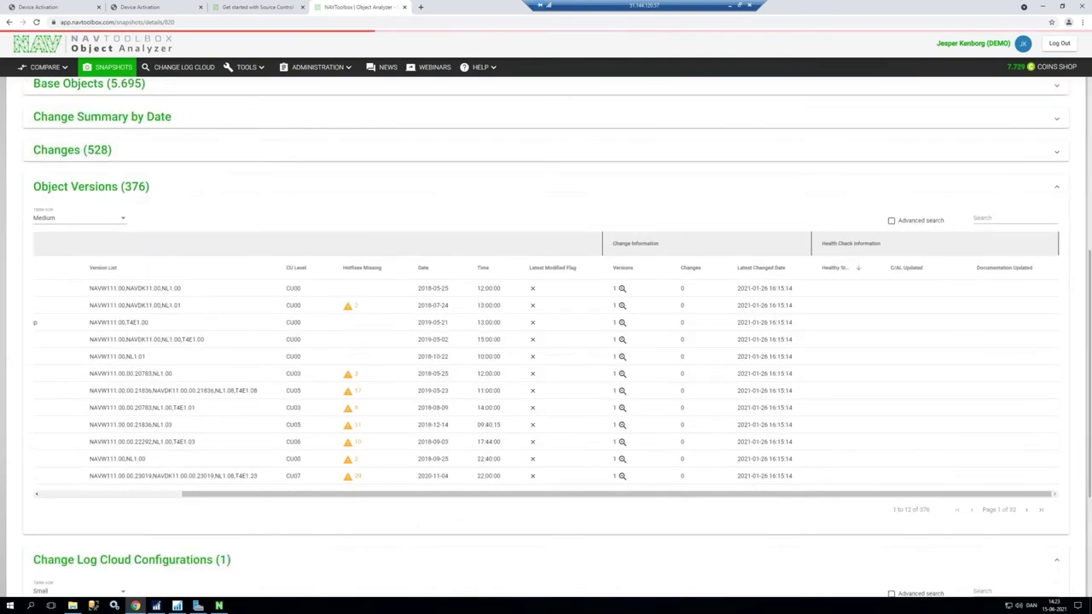
click(842, 182)
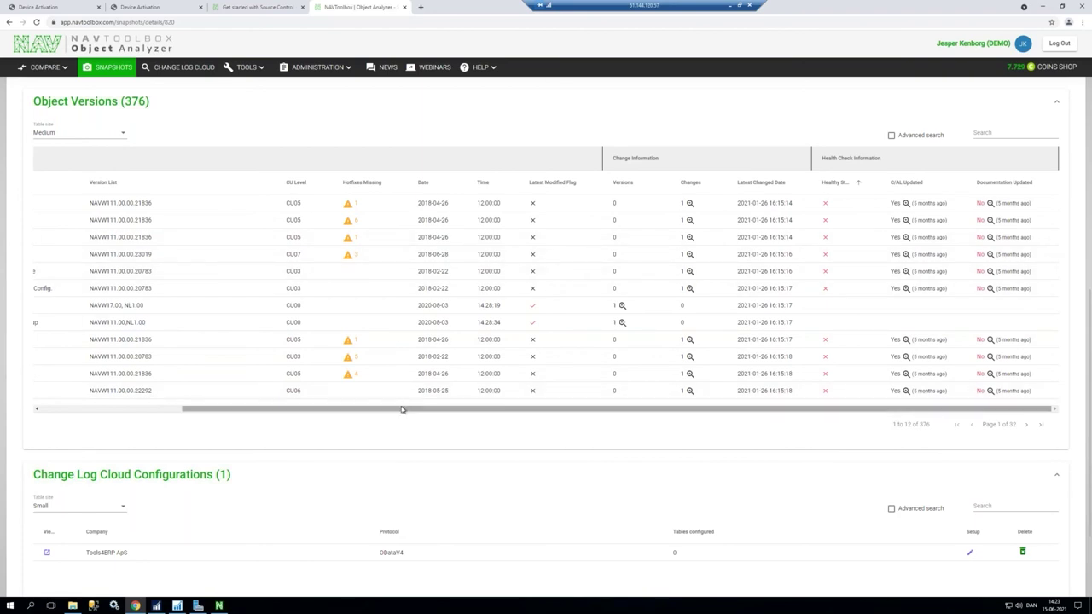
drag(401, 411, 260, 411)
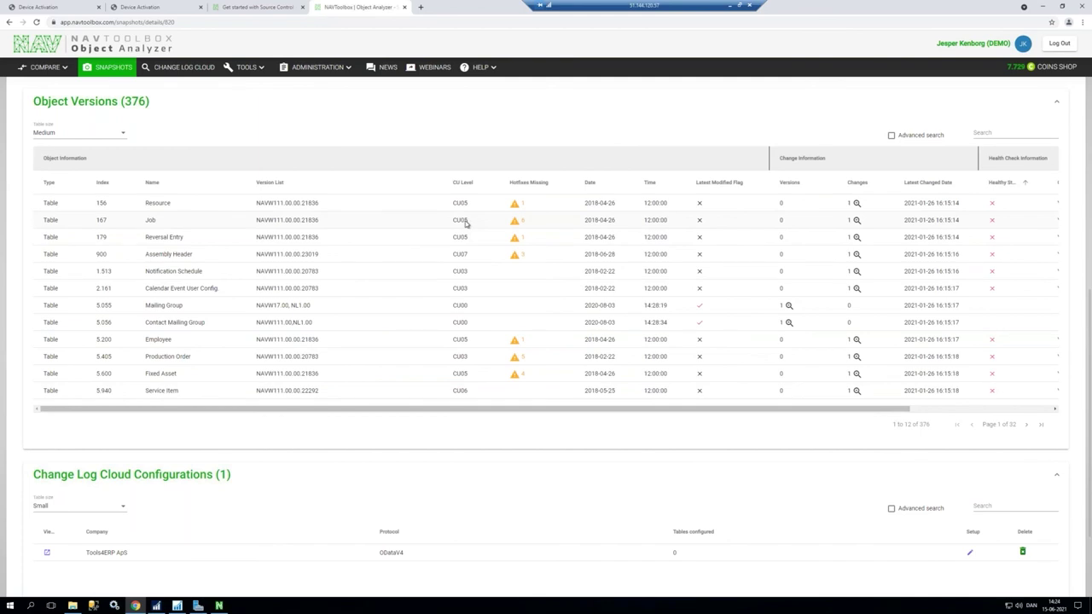
- Open the missing hotfixes of table 167 Job and examine the list through to its comparison columns
click(515, 226)
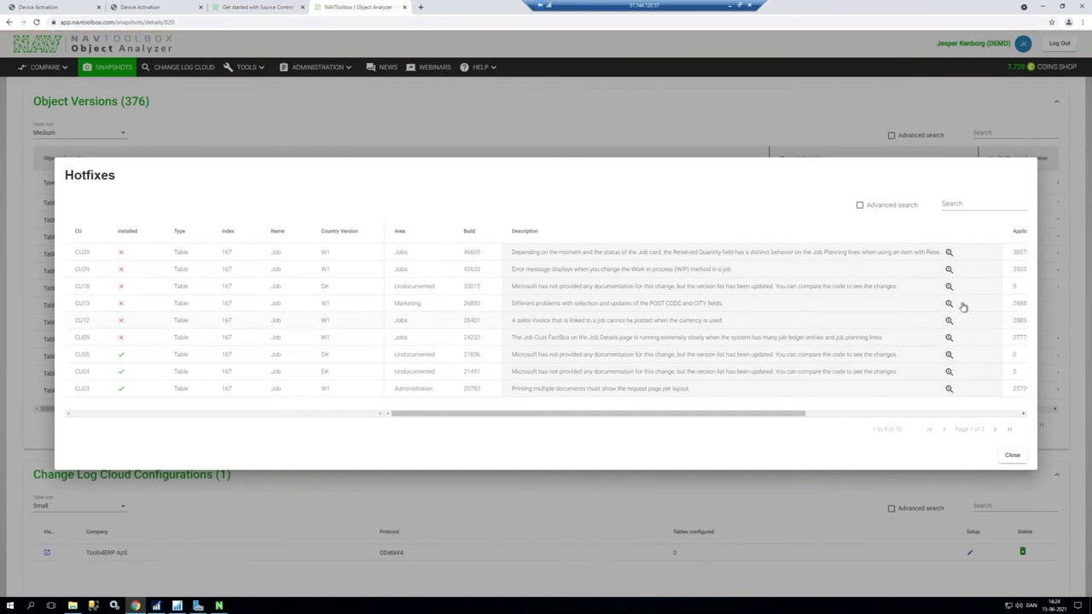
drag(781, 417, 991, 433)
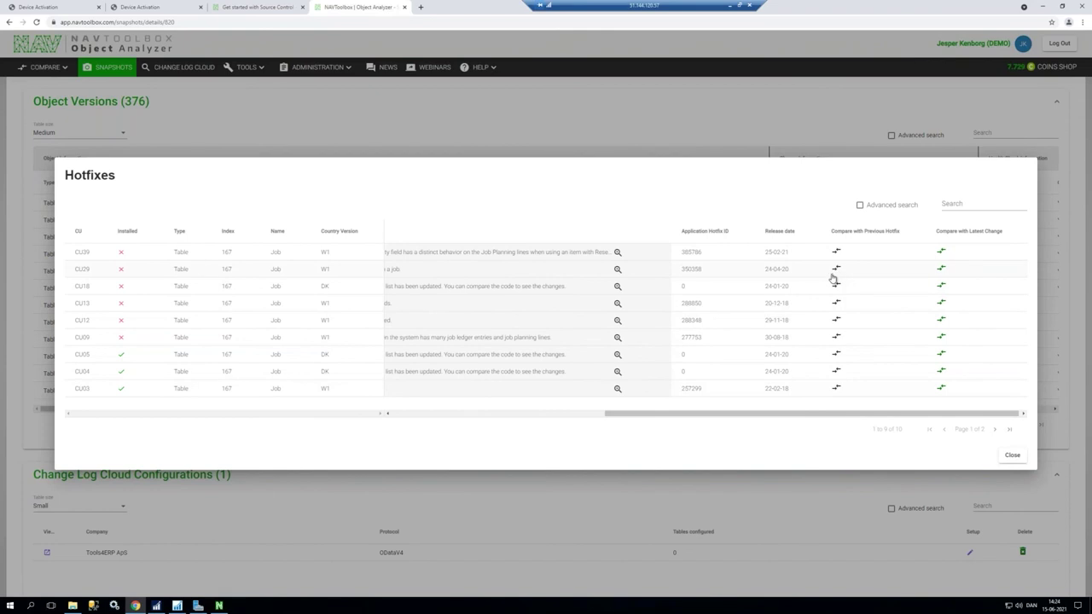
drag(747, 418, 807, 442)
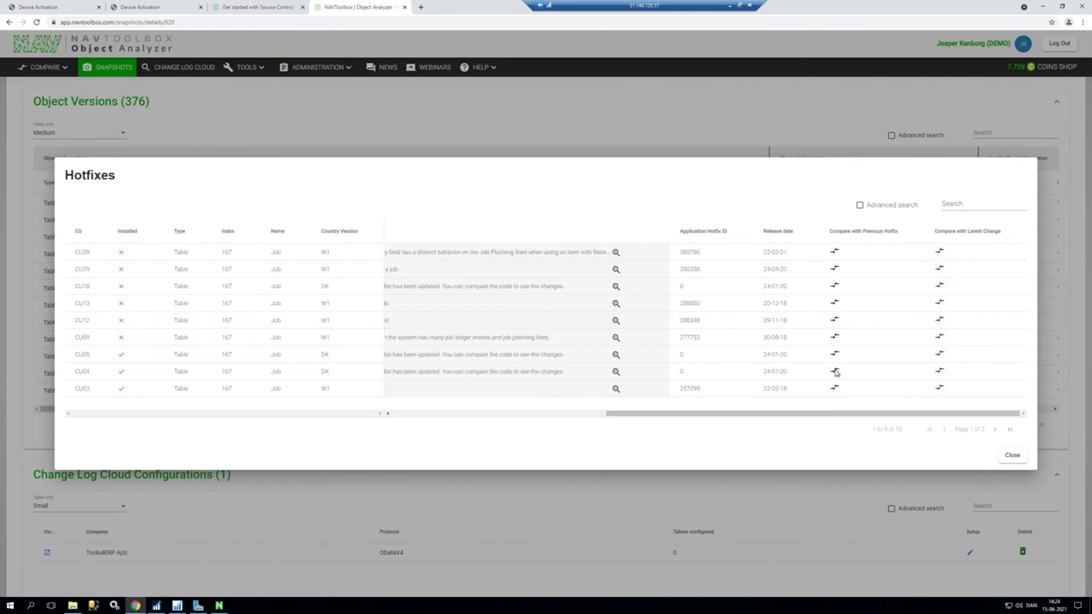
- Compare the CU29 hotfix of table 167 Job with its previous hotfix, examine the WIP Method code changes, and close the comparison and hotfix list
click(835, 270)
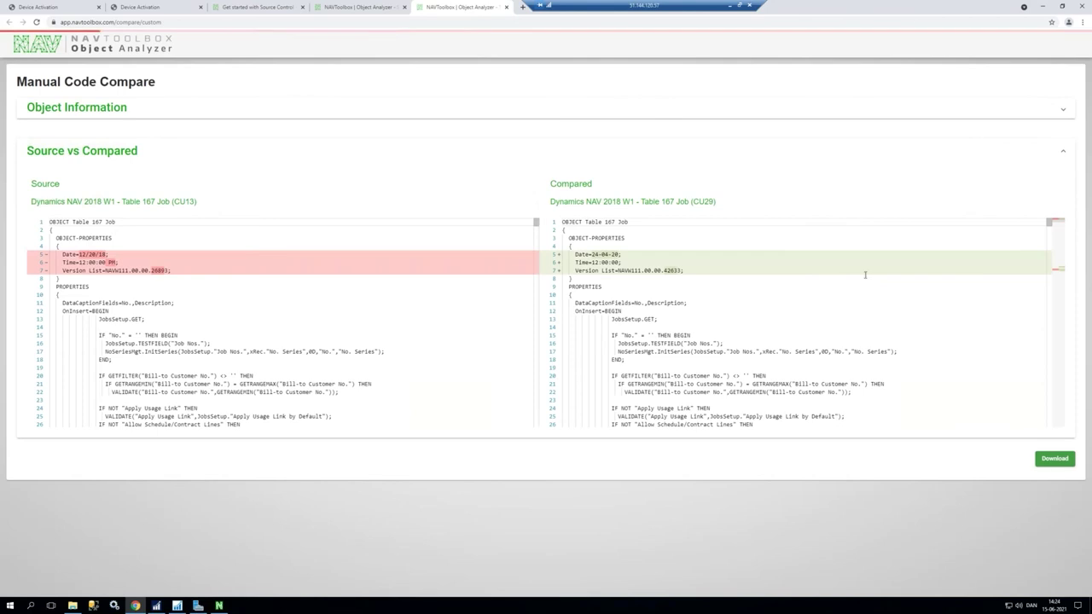
drag(1051, 242, 1056, 290)
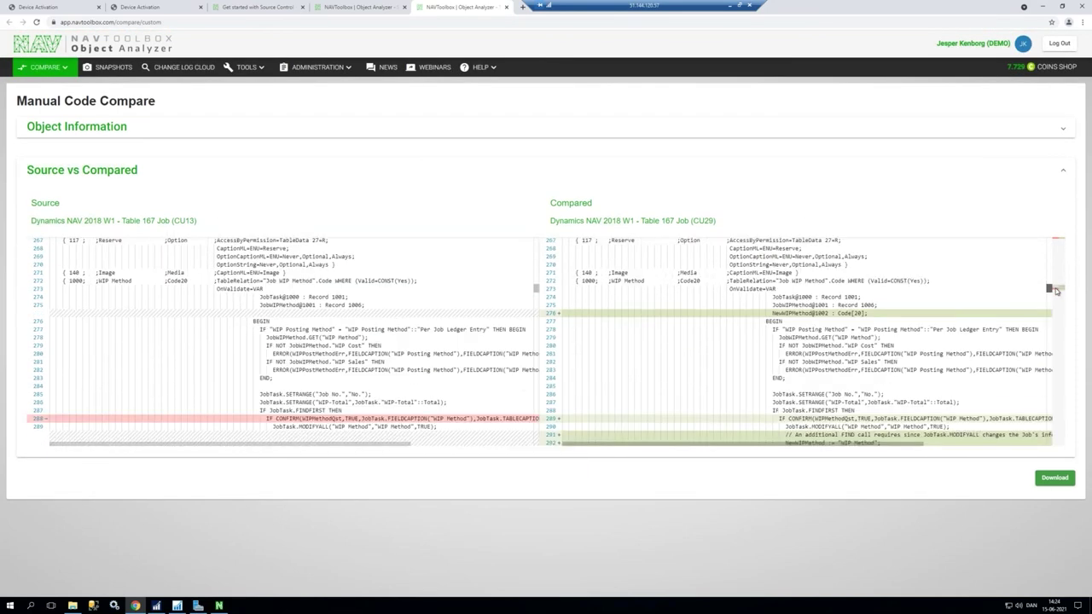
scroll(1055, 291, down, 3)
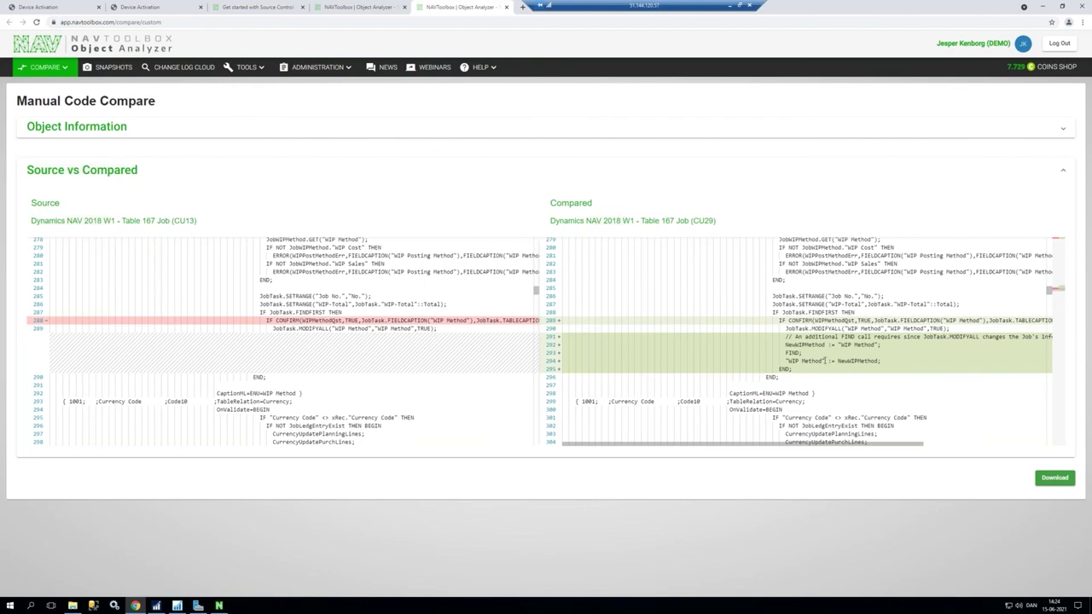
click(507, 6)
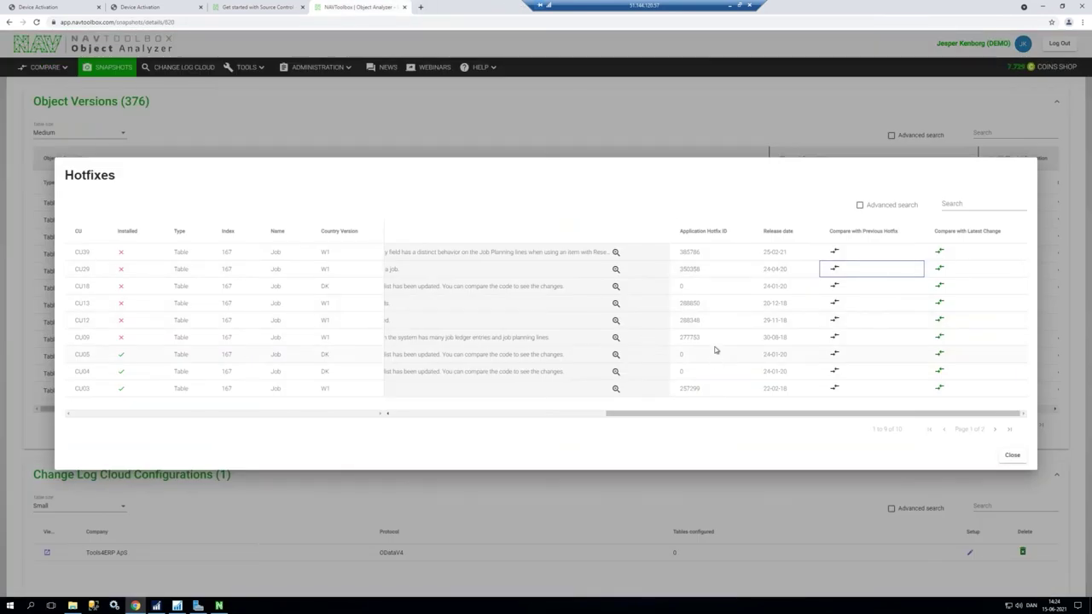
key(Escape)
scroll(631, 448, down, 1)
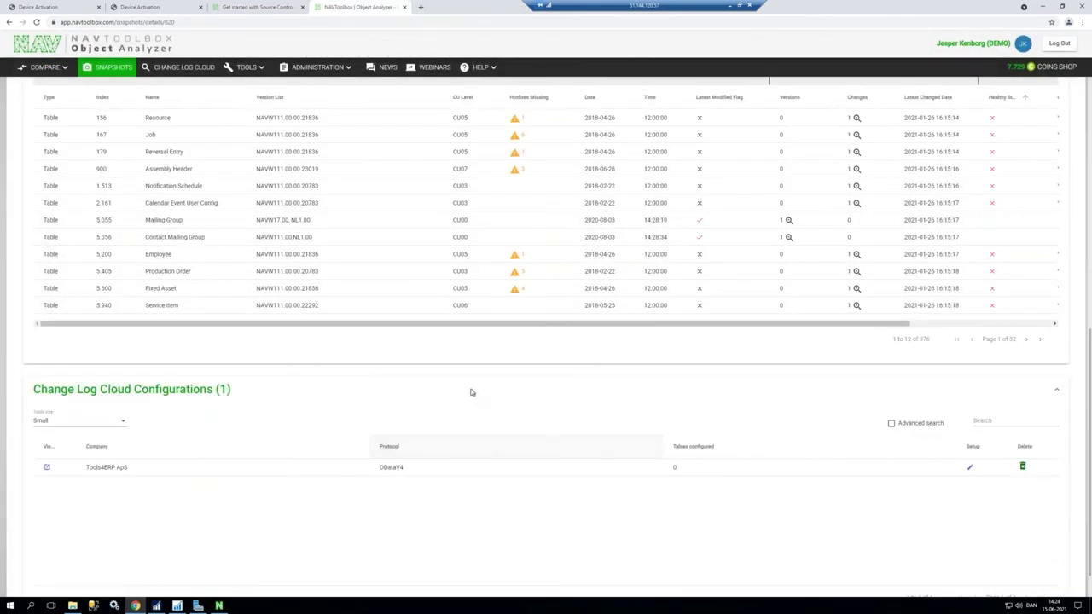
- Expand the snapshot's Stages section and generate the comparison of all stages
scroll(470, 390, up, 4)
scroll(459, 391, up, 1)
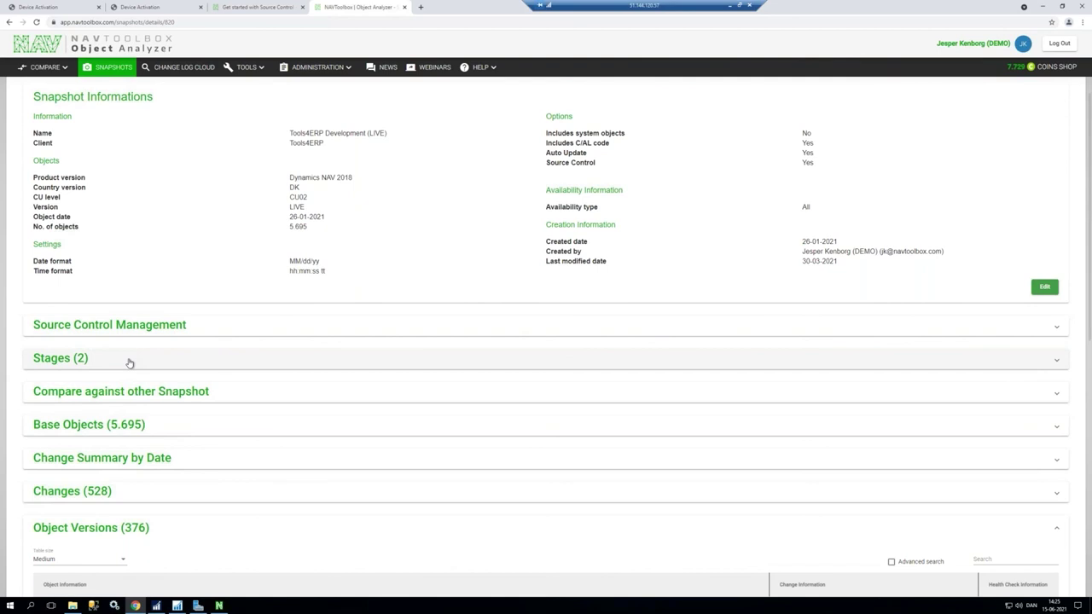
mouse_move(312, 74)
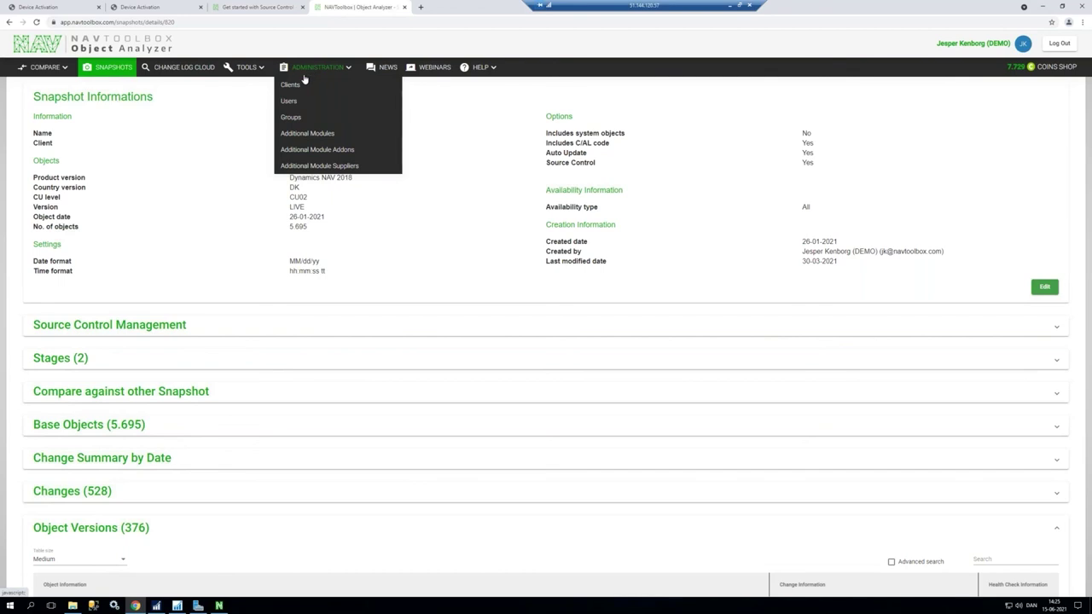
click(110, 362)
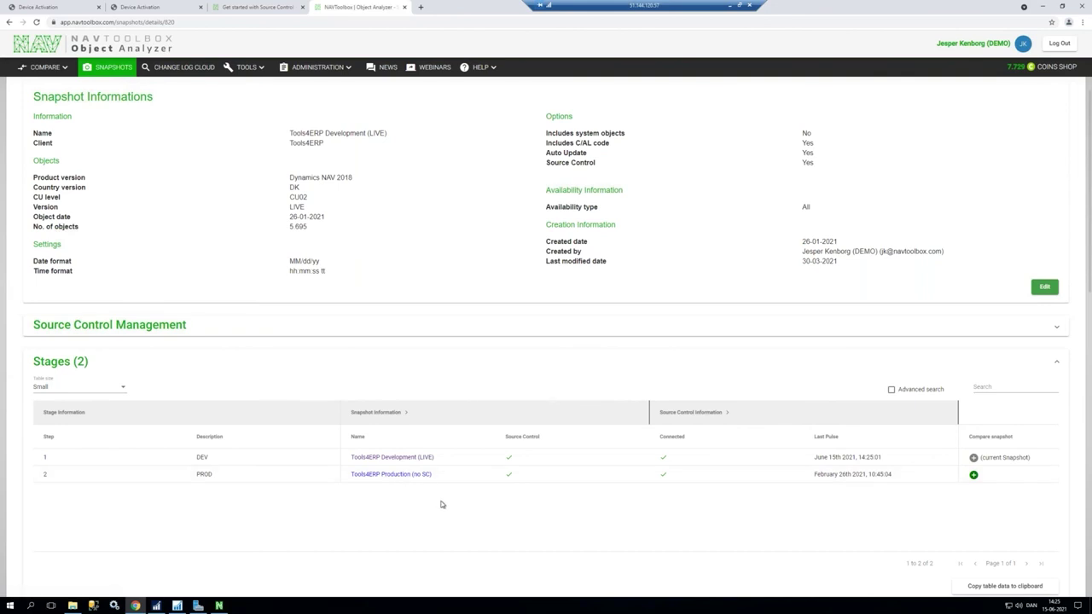
scroll(444, 501, down, 1)
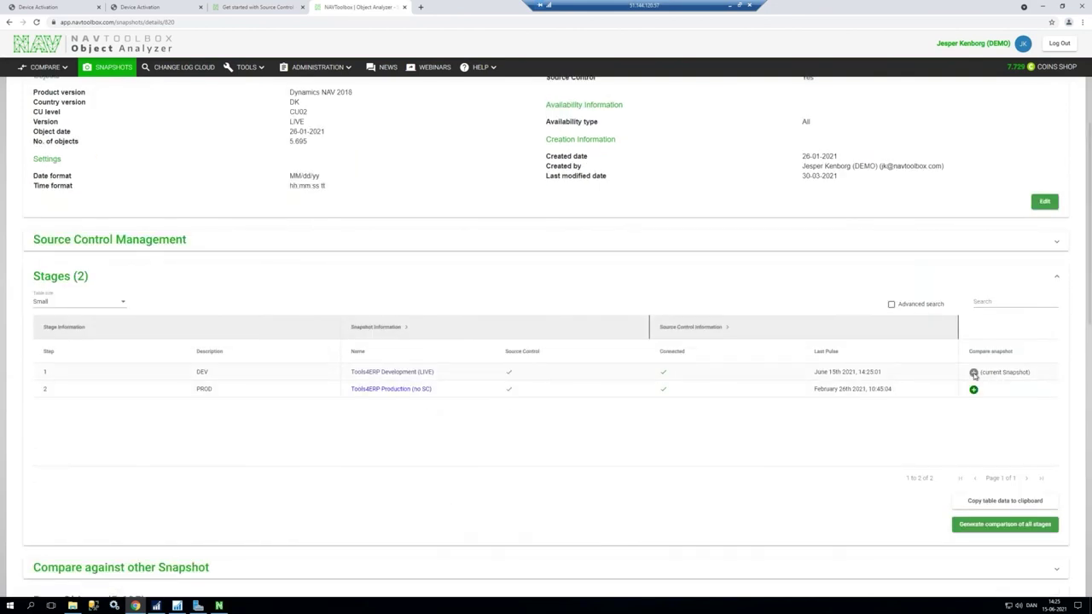
scroll(465, 182, up, 2)
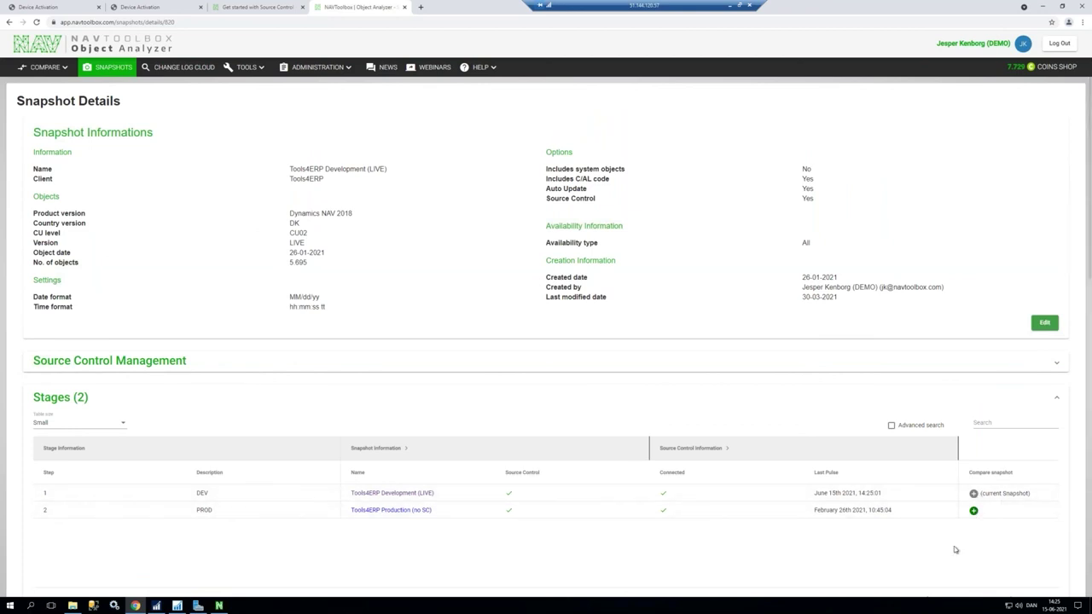
scroll(956, 549, down, 2)
scroll(956, 549, down, 1)
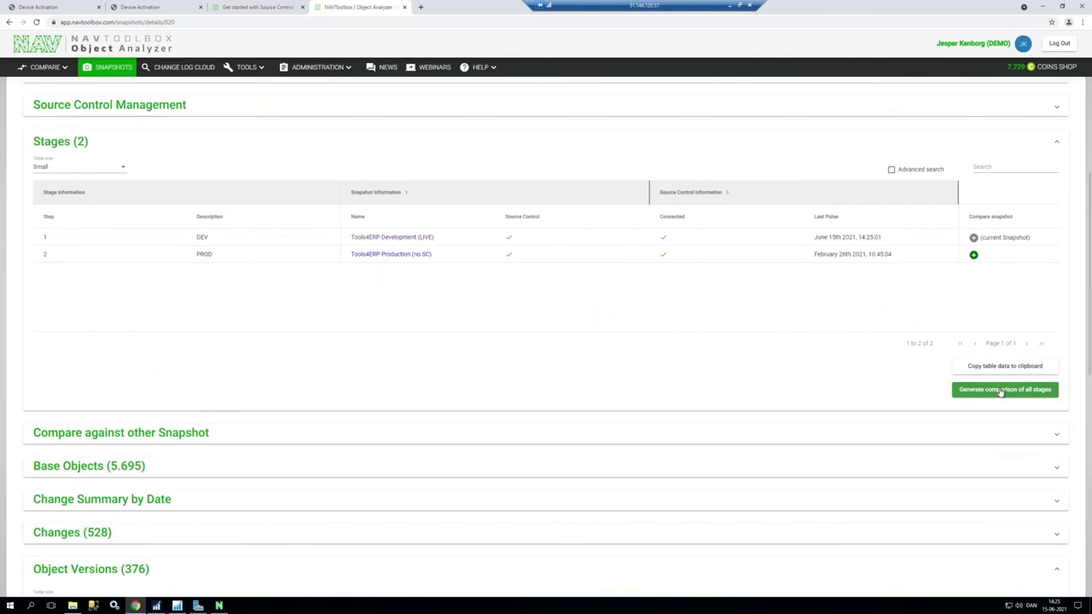
click(1001, 392)
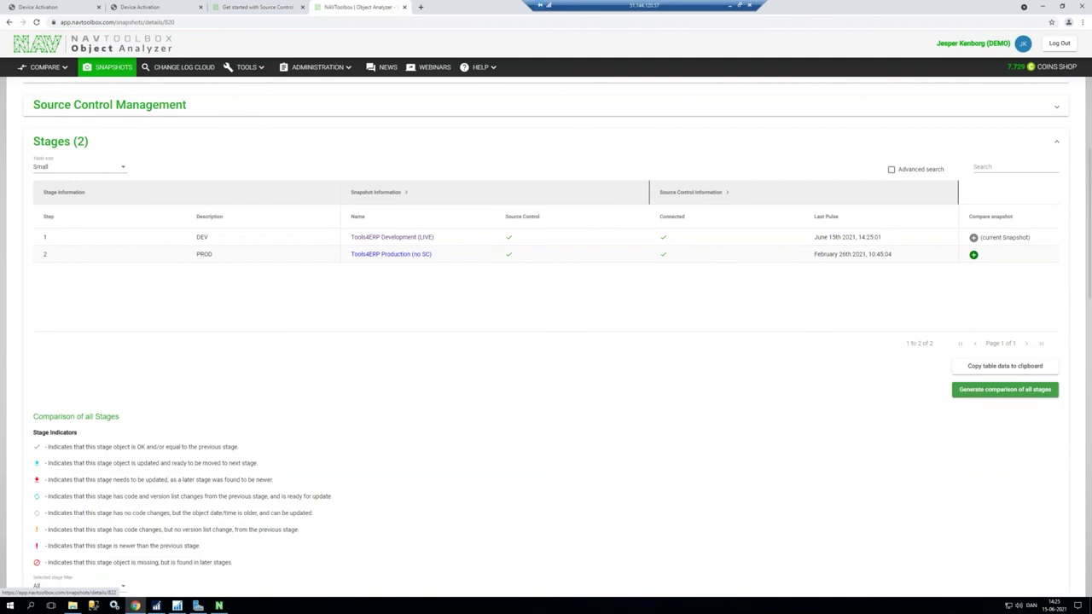
- Filter the comparison of all stages by Any Step Difference and set its table size to Medium
scroll(456, 459, down, 3)
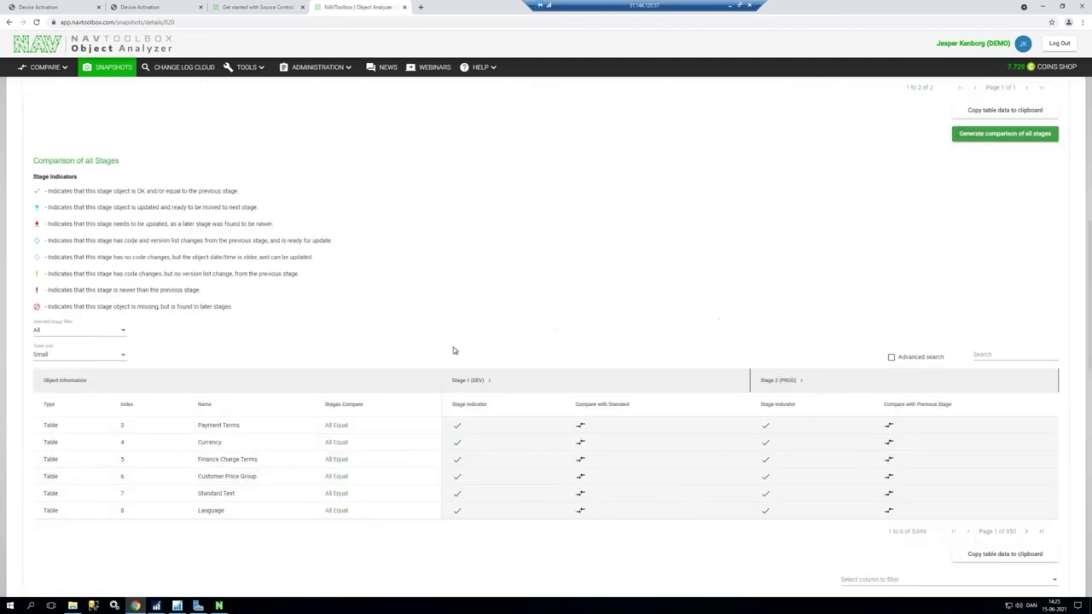
click(73, 332)
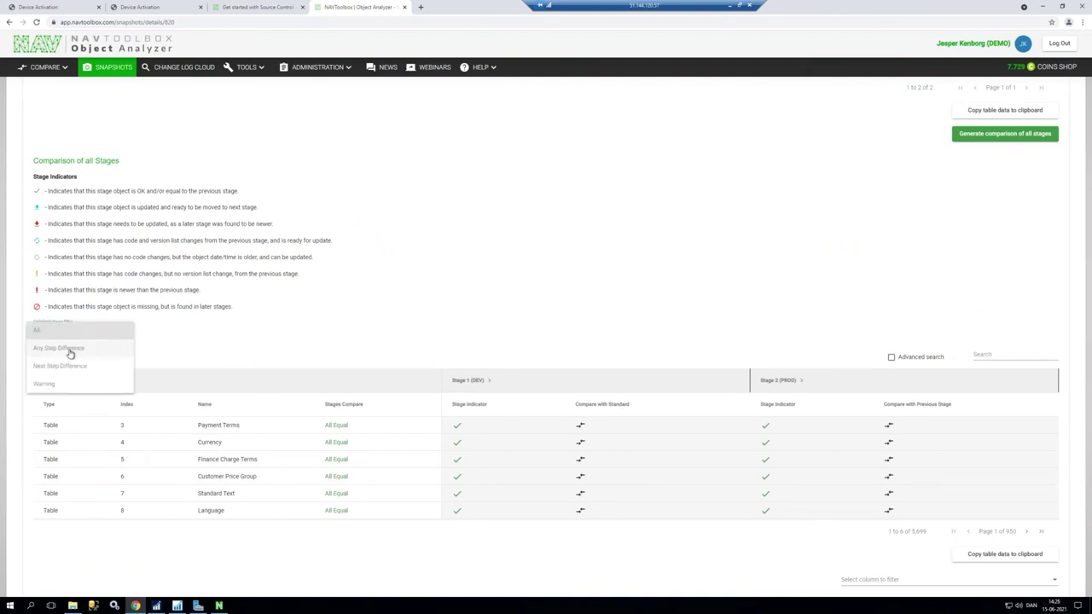
click(70, 349)
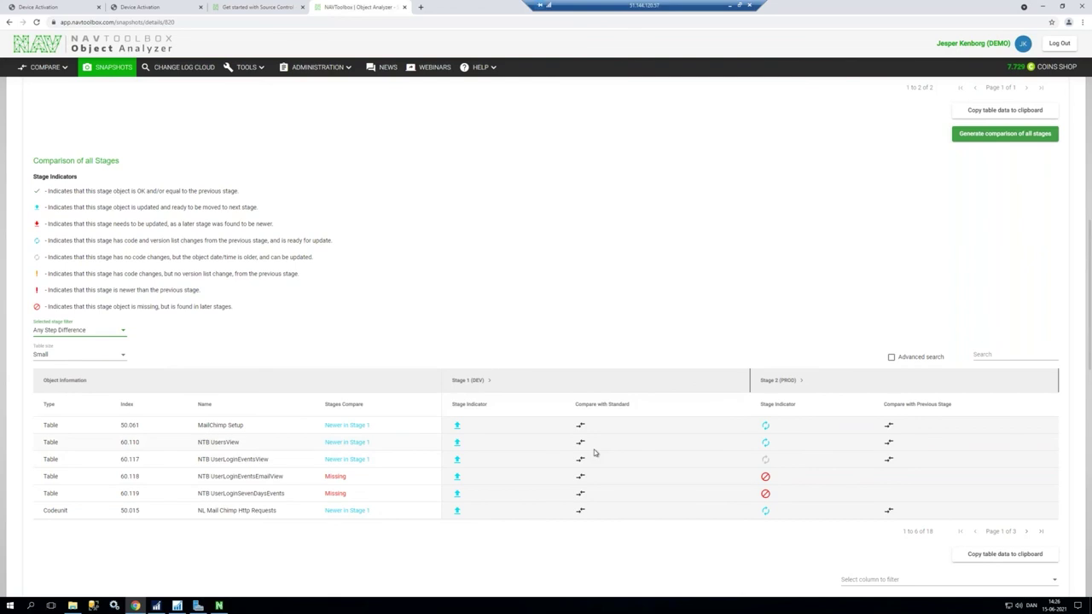
scroll(593, 453, down, 2)
scroll(591, 453, up, 2)
click(765, 424)
click(64, 357)
click(53, 372)
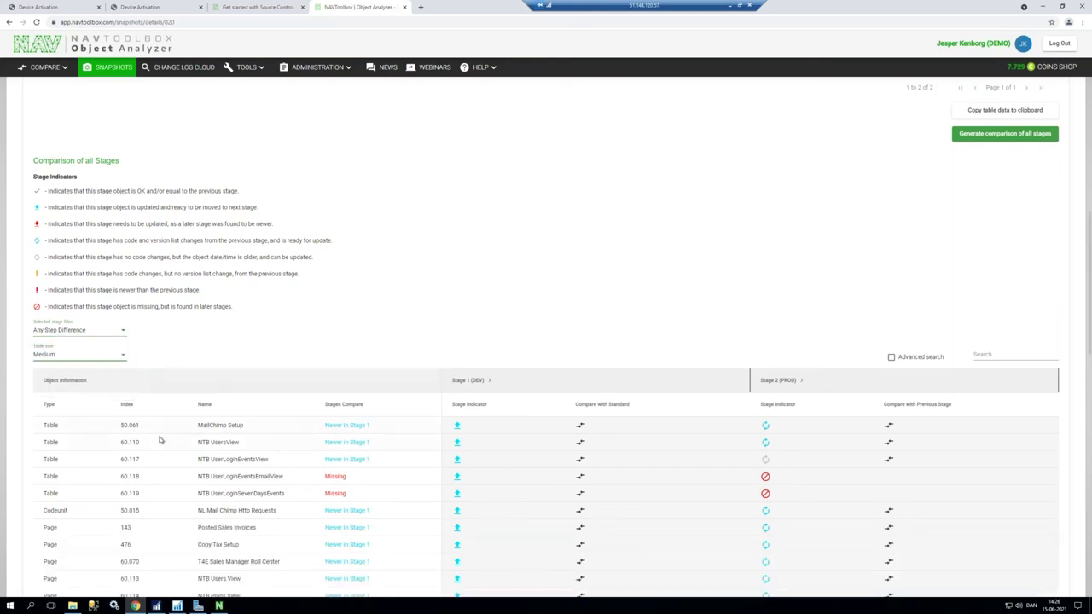
- Filter the Type column of the stage comparison to entries containing "tab"
scroll(161, 441, down, 2)
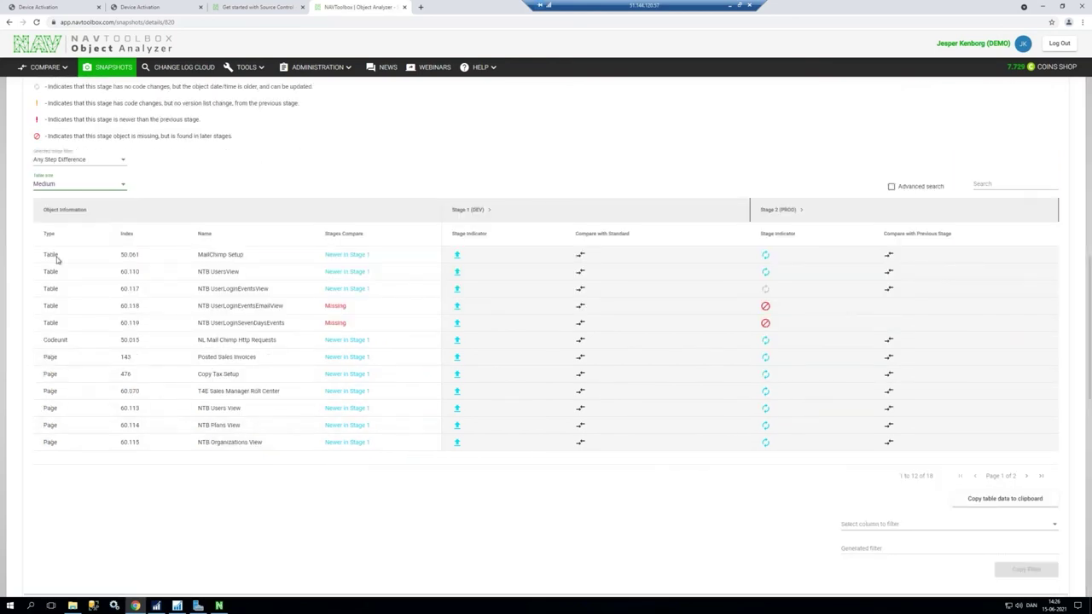
click(94, 235)
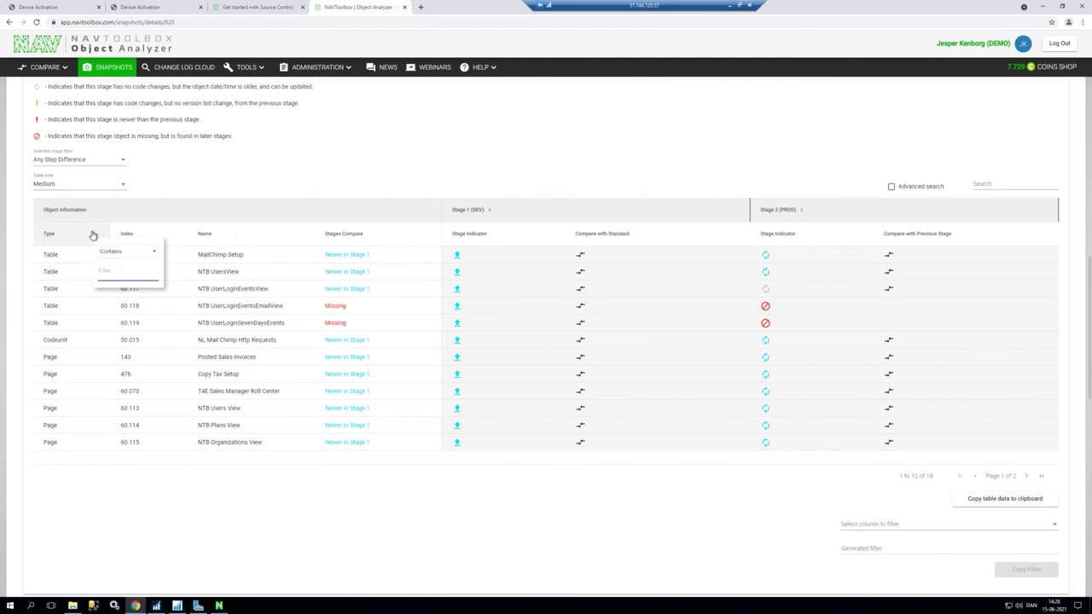
text(re)
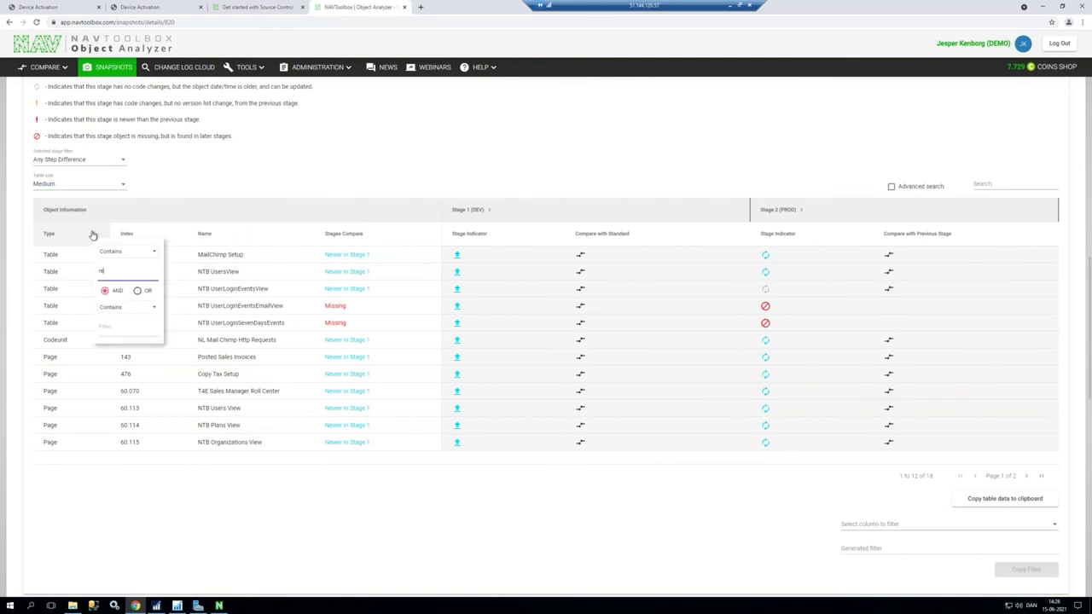
key(BackSpace)
key(BackSpace)
key(BackSpace)
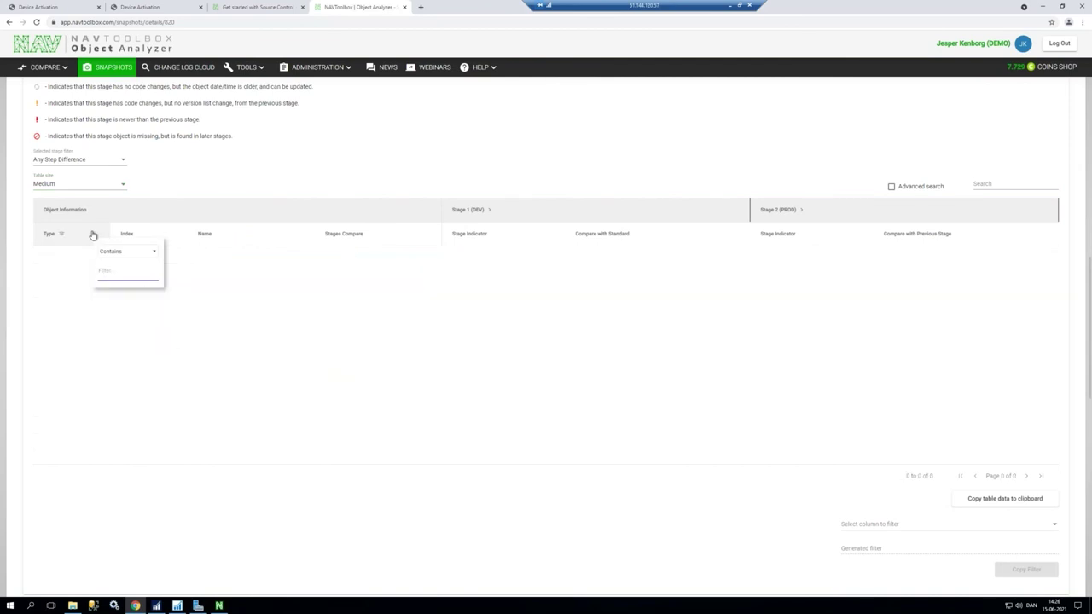
text(tab)
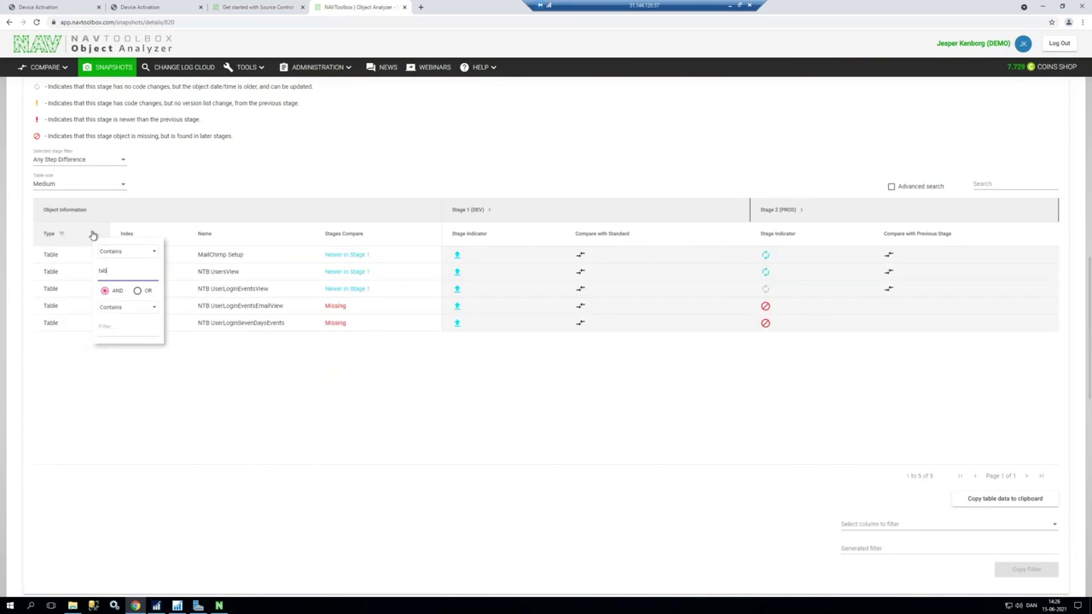
click(314, 408)
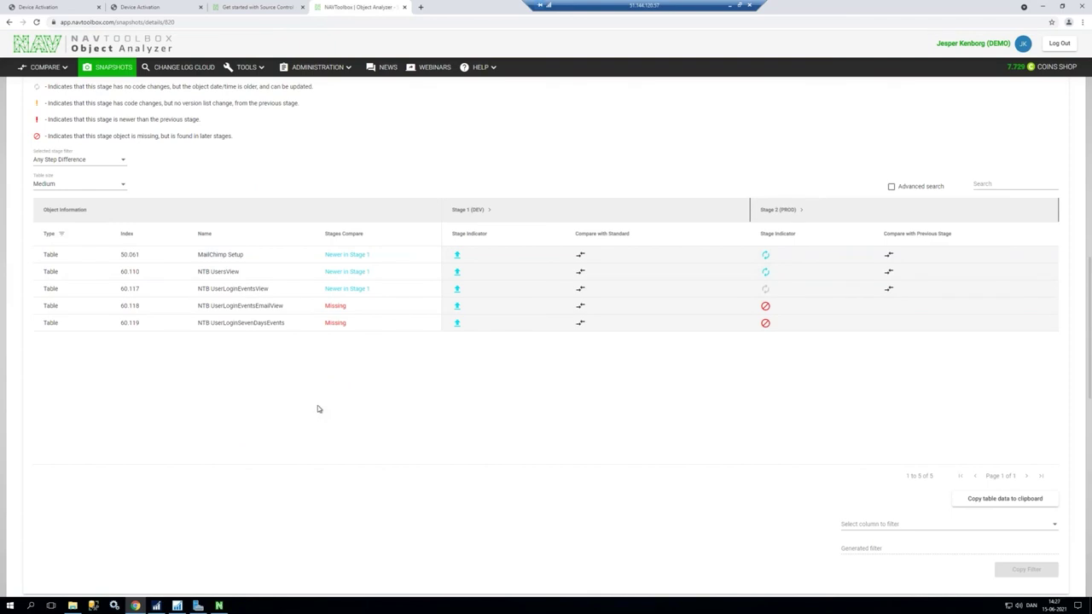
- Generate a filter from the Object Information - Index column of the listed tables and copy it
scroll(317, 409, down, 1)
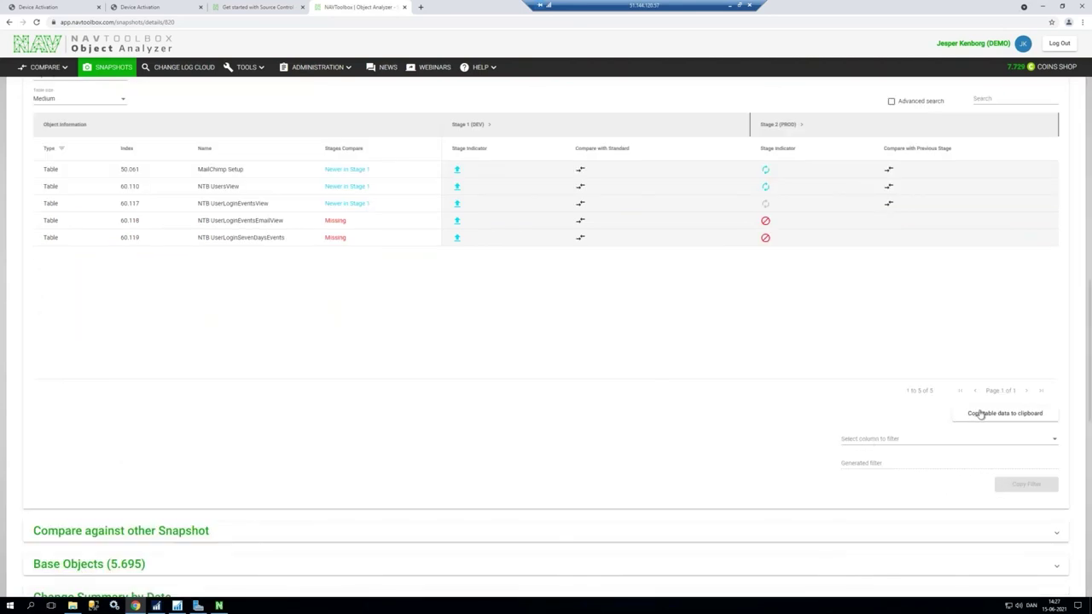
click(885, 446)
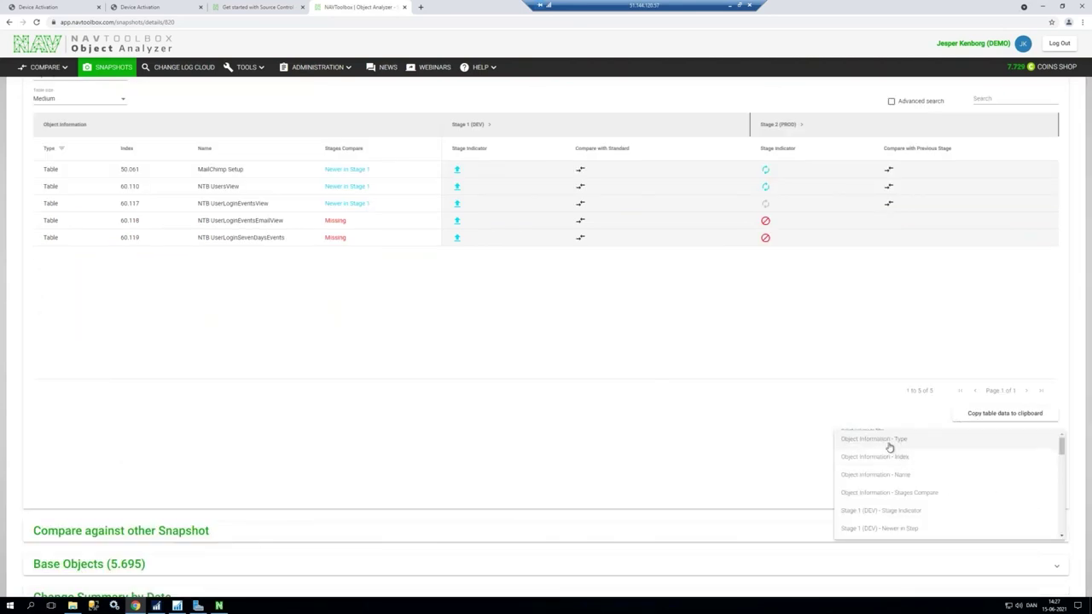
click(887, 457)
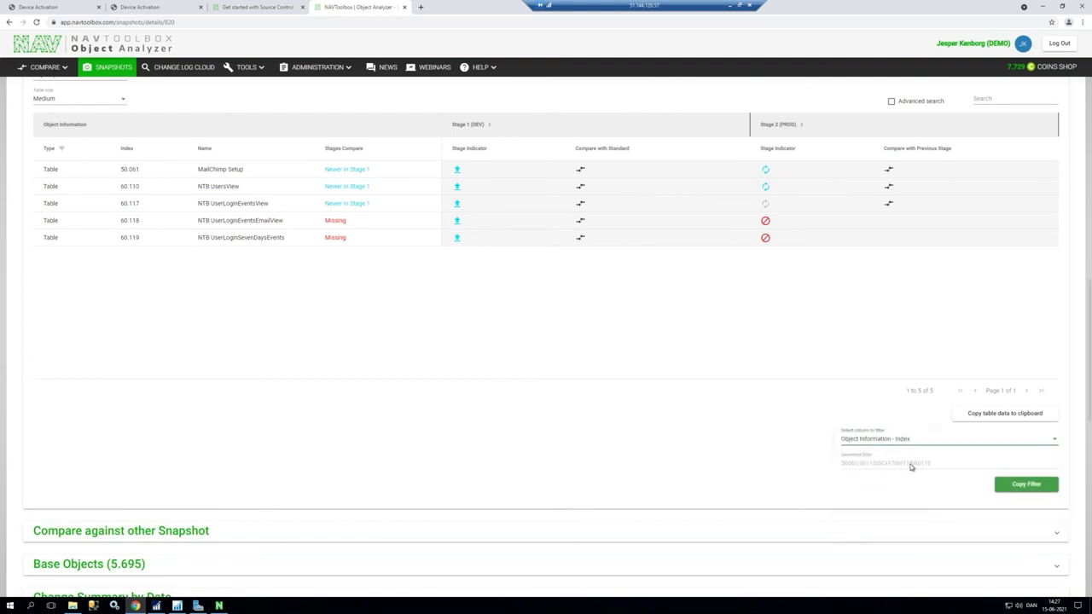
click(1028, 485)
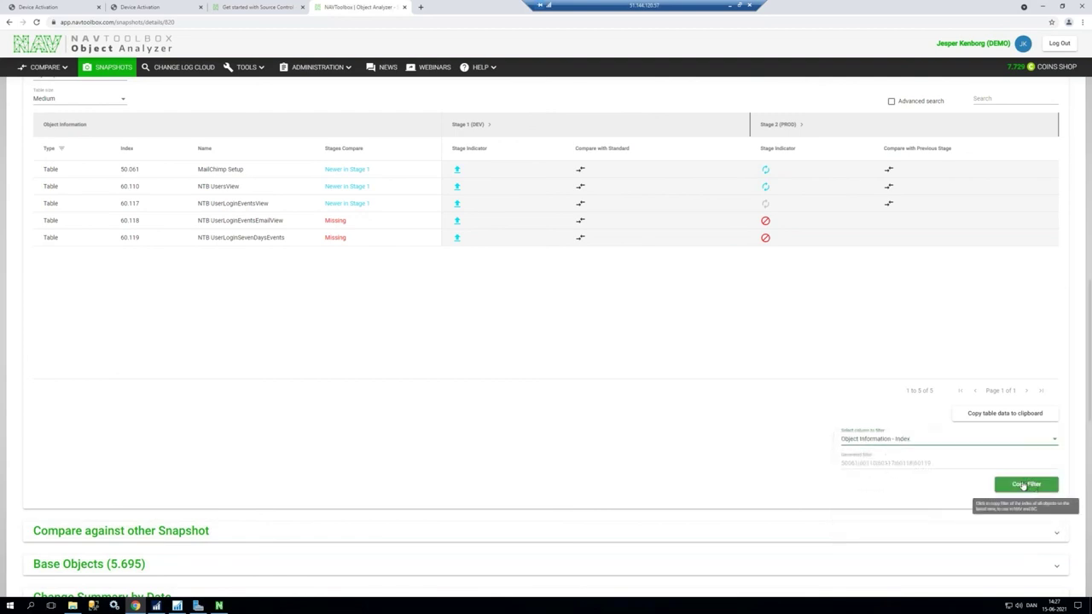
- Switch to the NAV Development Environment's Object Designer and filter the tables' ID column with the copied index filter
click(177, 606)
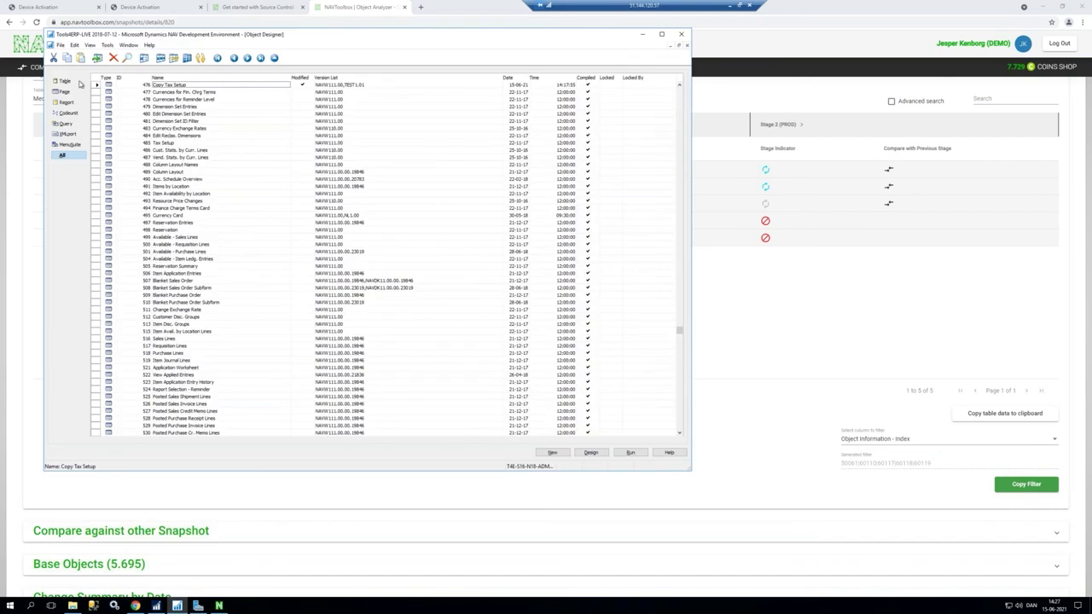
click(133, 160)
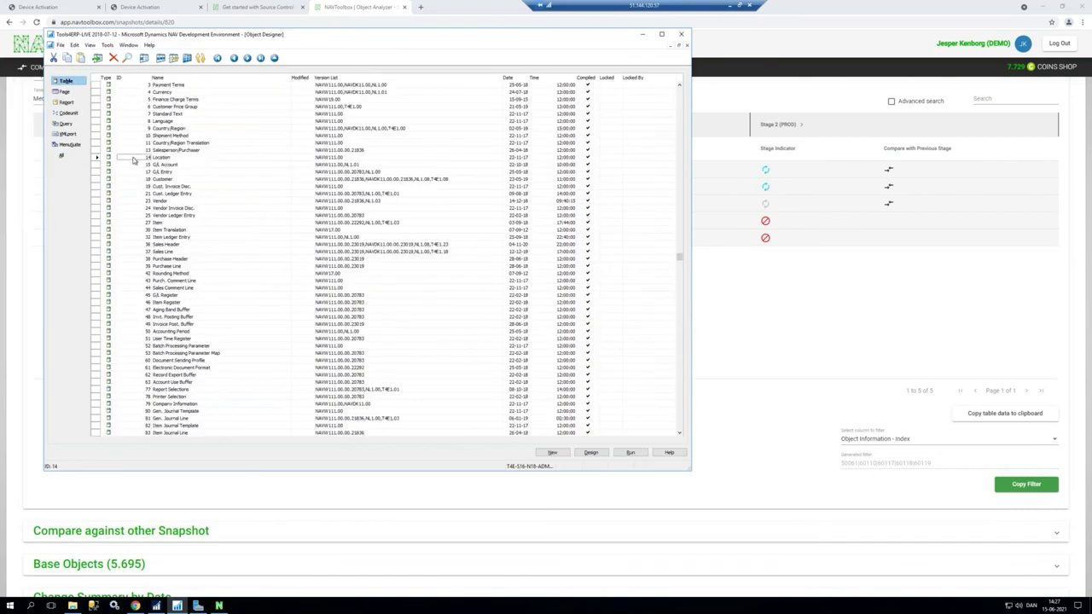
key(F7)
key(ctrl+v)
key(Return)
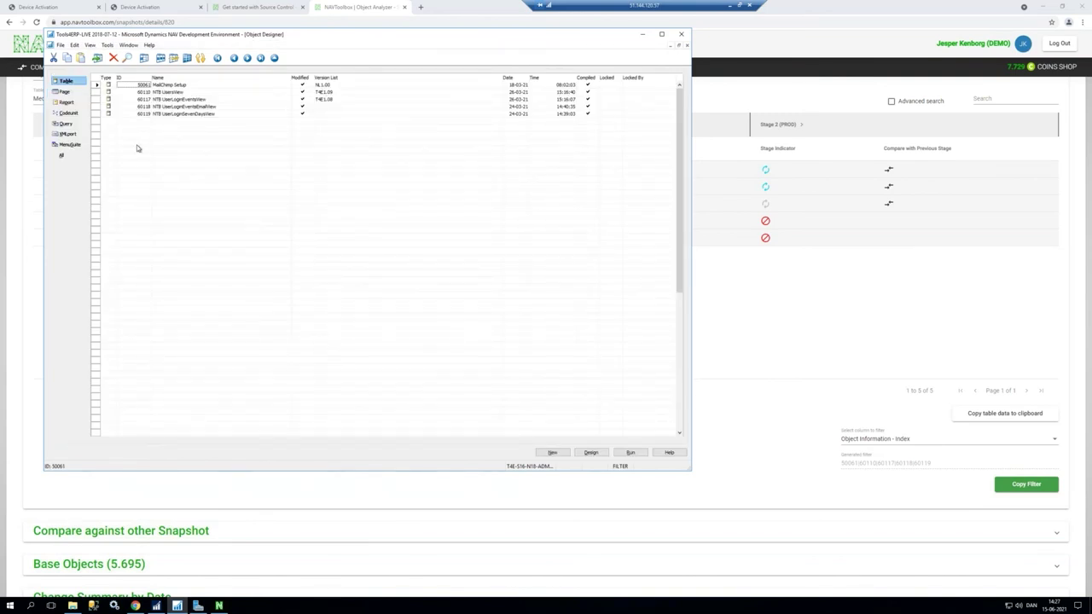
- Select all the filtered tables, clear the selection again, and minimize the NAV Development Environment to return to the snapshot
key(ctrl+a)
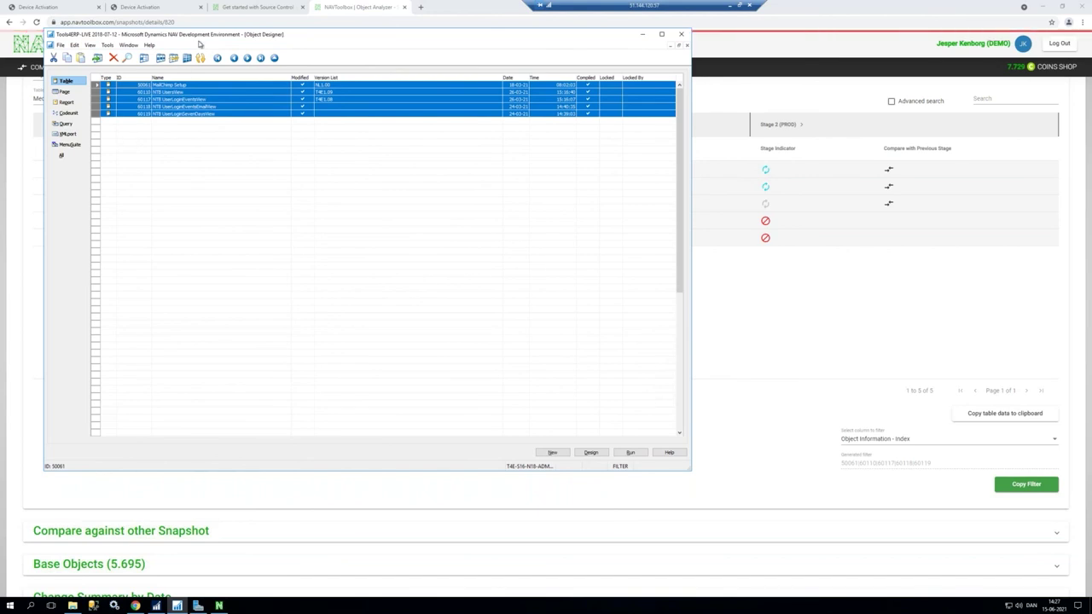
key(Up)
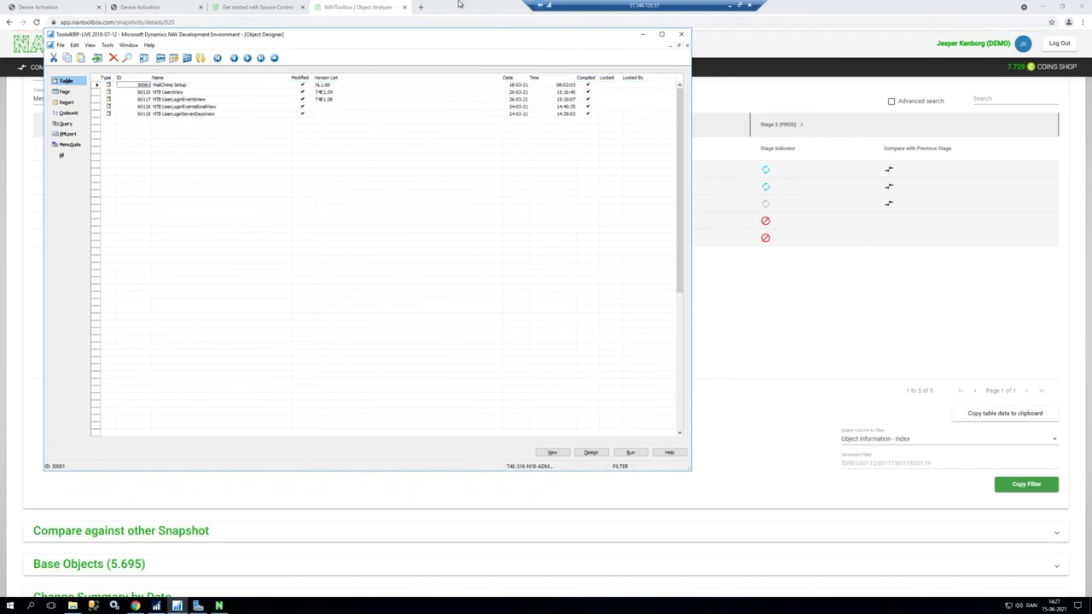
click(642, 35)
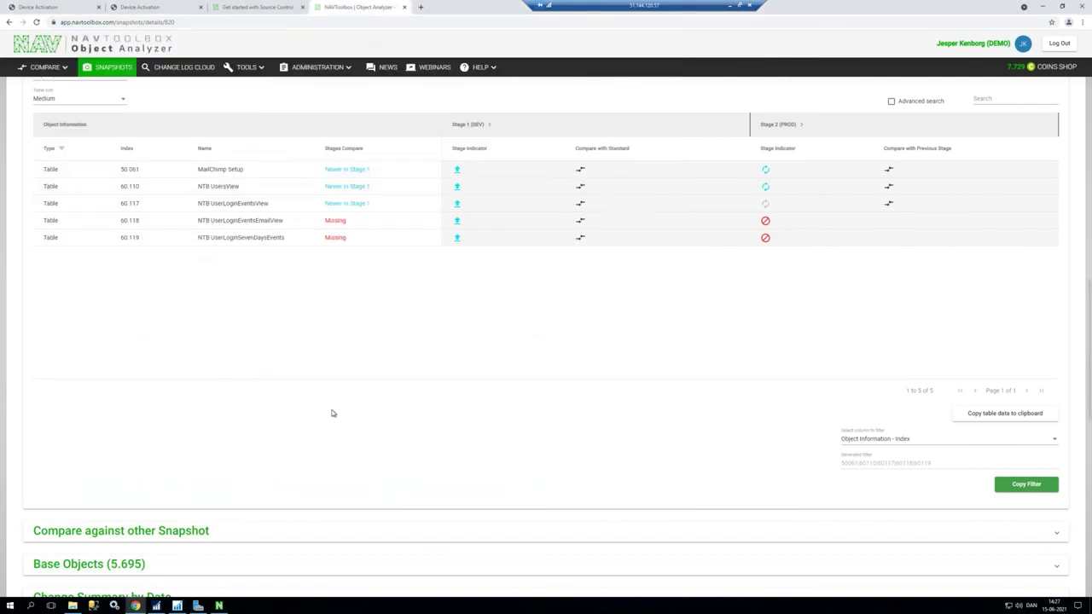
- Return to the start of the Snapshot Details page and leave the remote desktop session for the presentation slides
scroll(336, 412, down, 1)
scroll(336, 412, up, 7)
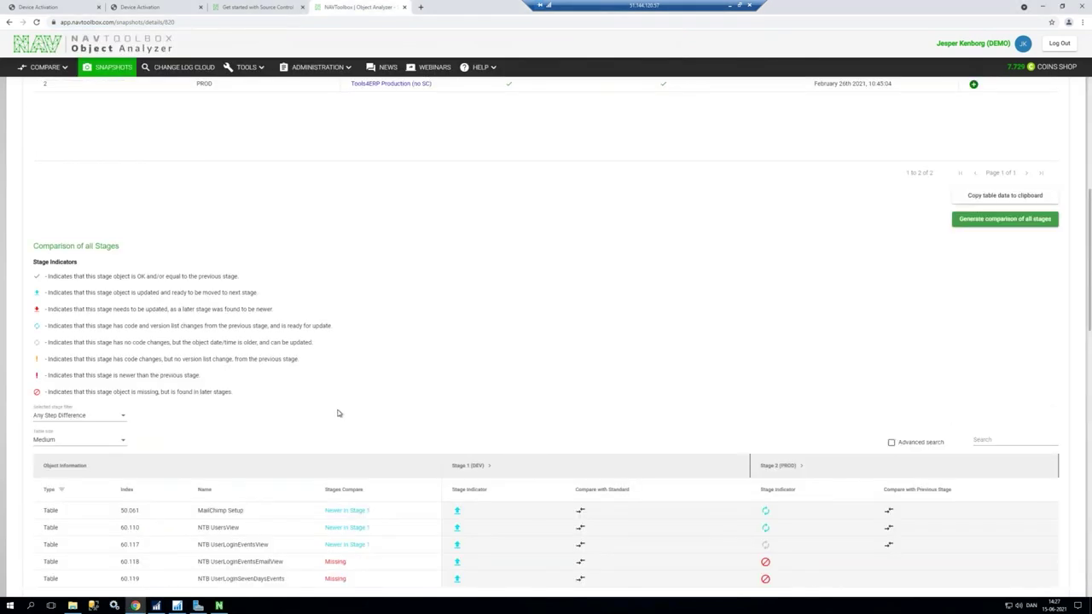
scroll(338, 414, up, 3)
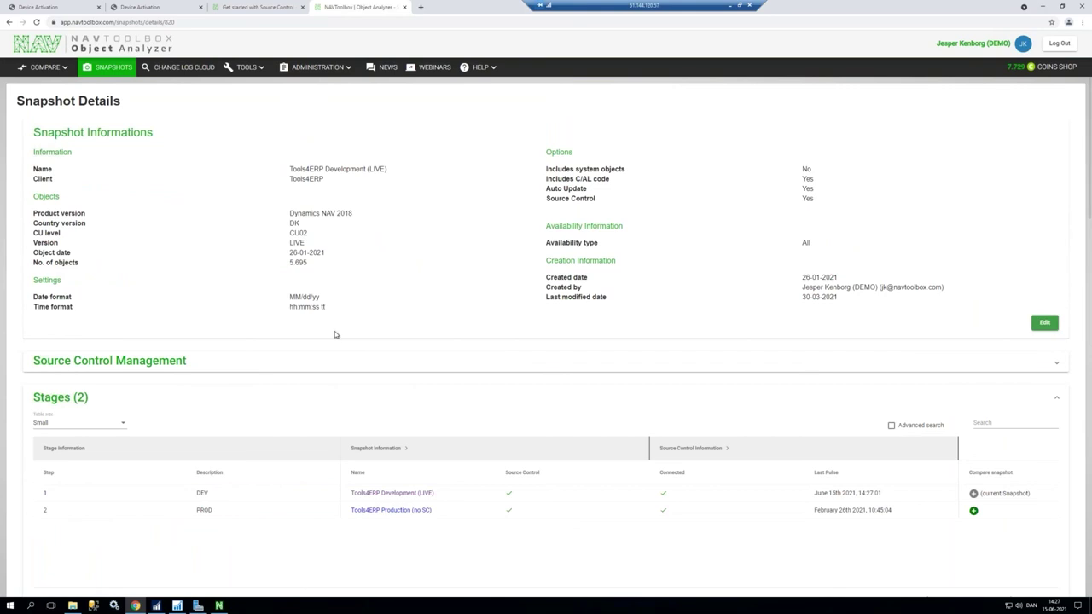
click(739, 6)
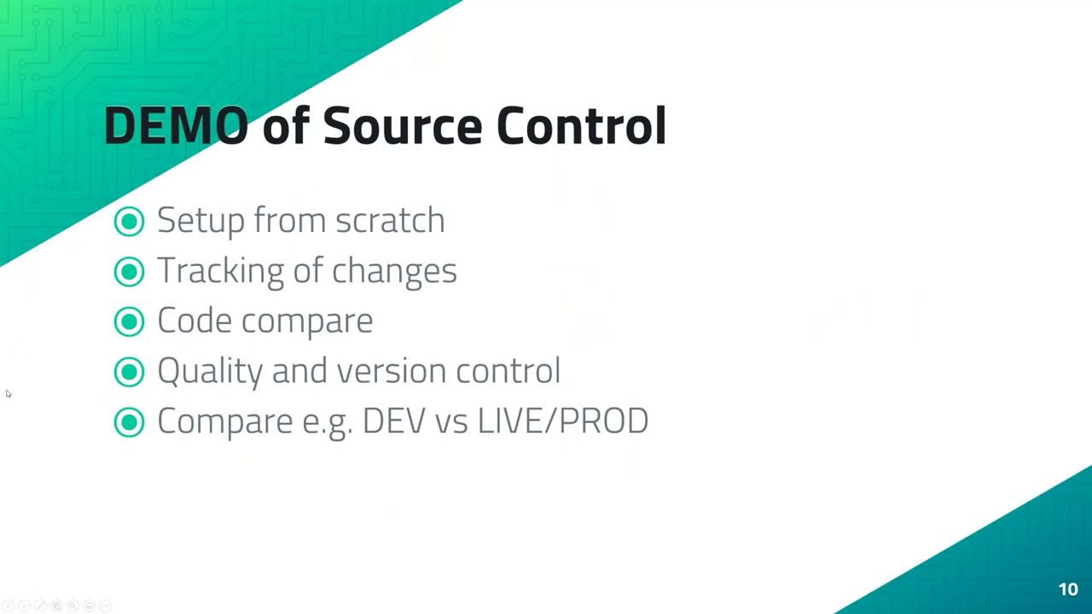